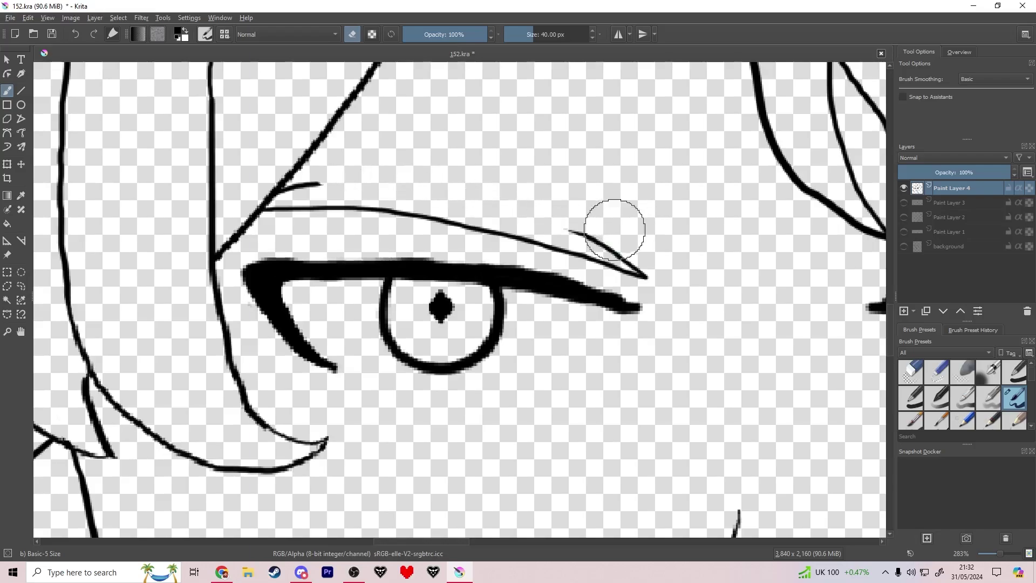
Draw the left eyebrow's upper outline from its inner tip to the hair strand, erasing and redrawing uneven parts.
key("e")
key("ctrl+z")
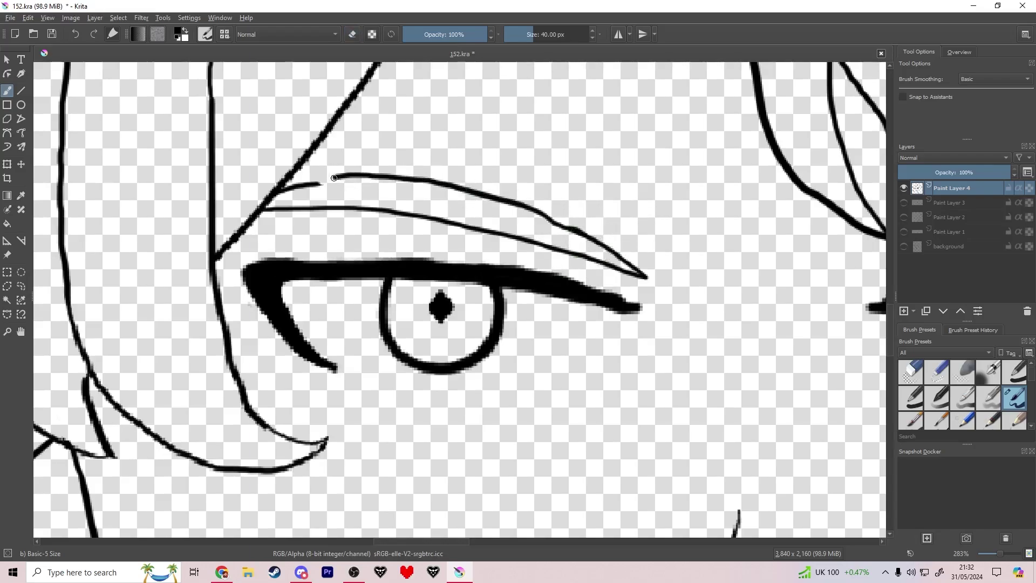
key("e")
key("e")
left_click_drag(376, 177, 375, 178)
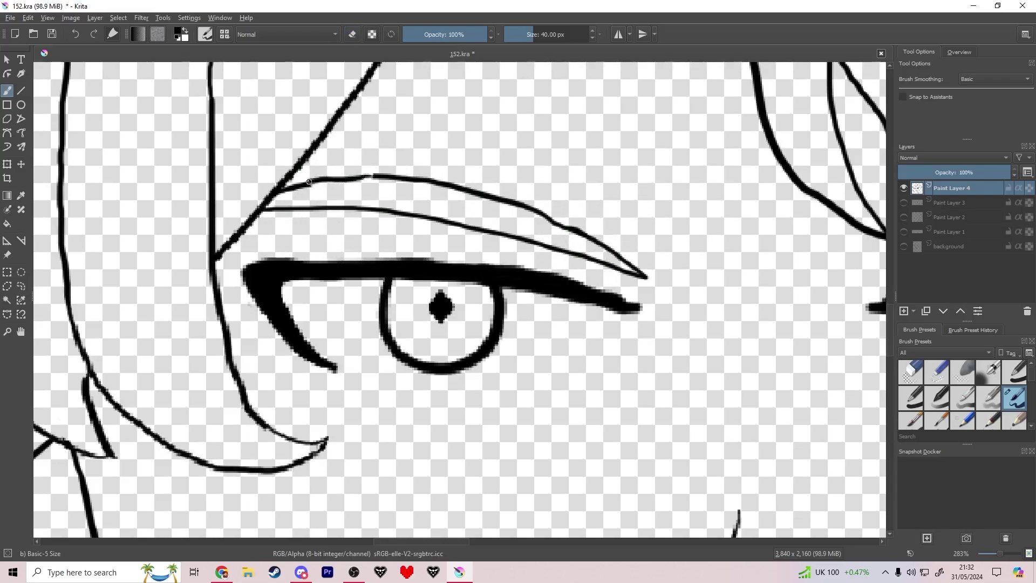
key("ctrl+z")
key("e")
left_click_drag(305, 186, 417, 178)
key("e")
scroll(405, 156, "down", 9)
scroll(425, 182, "up", 7)
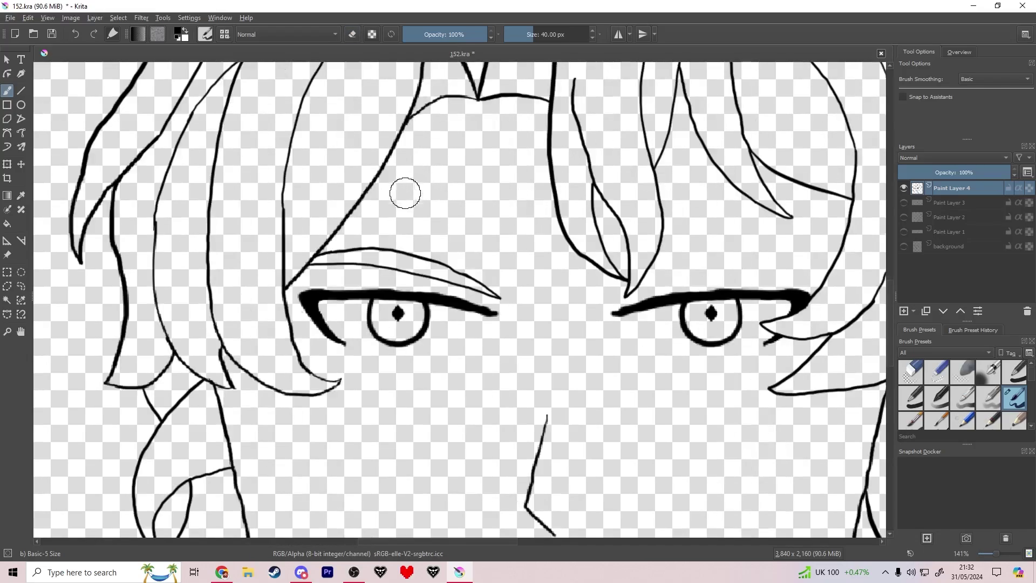
scroll(404, 193, "up", 3)
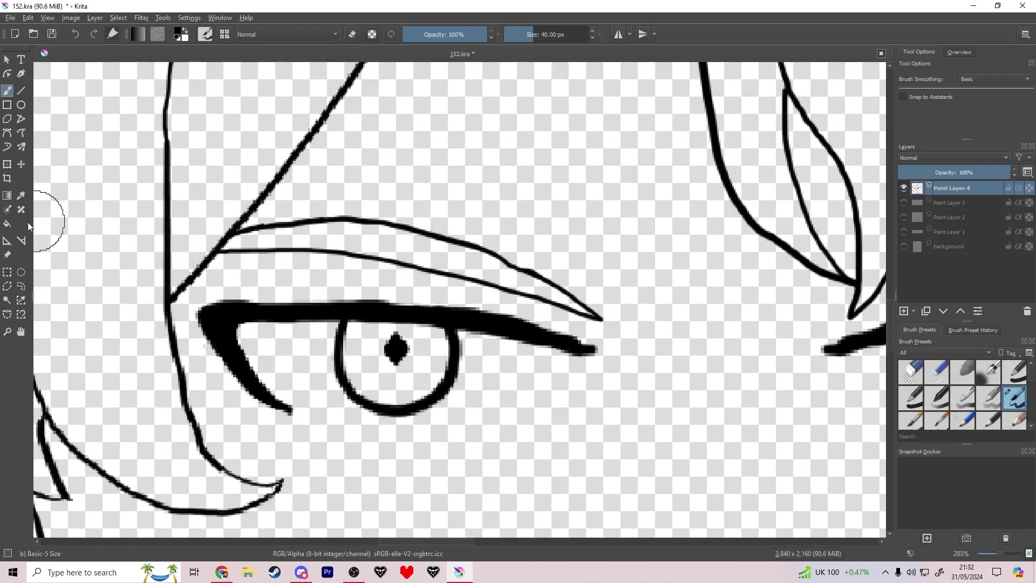
Lasso the left eyebrow's upper line and transform it closer to the lower line to thin the brow.
left_click(21, 286)
left_click_drag(535, 287, 346, 176)
left_click_drag(236, 235, 236, 234)
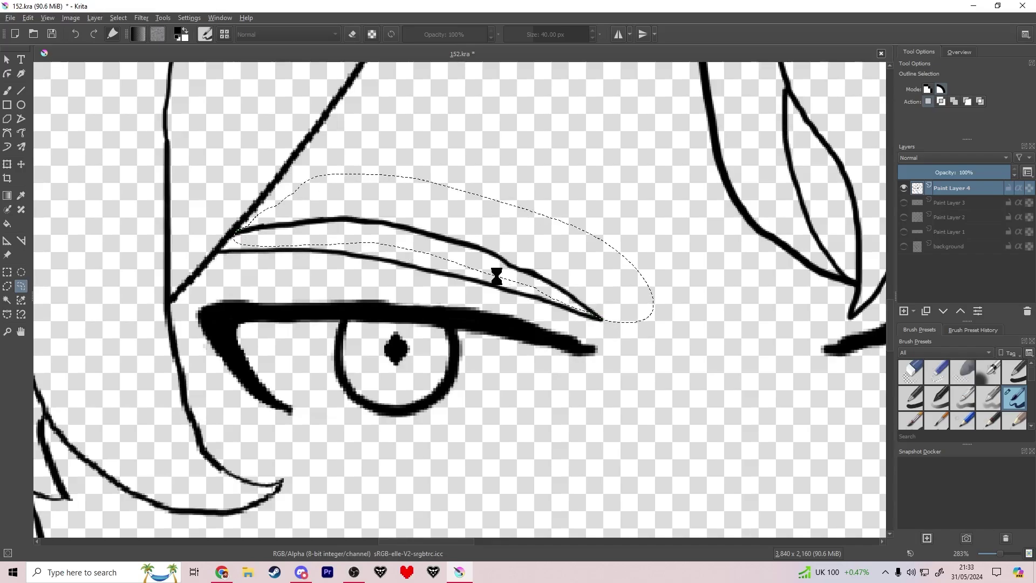
key("ctrl+t")
mouse_move(517, 268)
left_mouse_down()
mouse_move(527, 273)
mouse_move(510, 270)
mouse_move(476, 296)
mouse_move(543, 280)
mouse_move(497, 293)
left_mouse_up()
key("Return")
key("ctrl+shift+a")
Shorten the left eyebrow's inner tip with the brush and eraser, and save the drawing.
key("b")
scroll(647, 334, "up", 2)
key("e")
key("e")
key("ctrl+s")
scroll(499, 281, "down", 7)
scroll(490, 268, "up", 5)
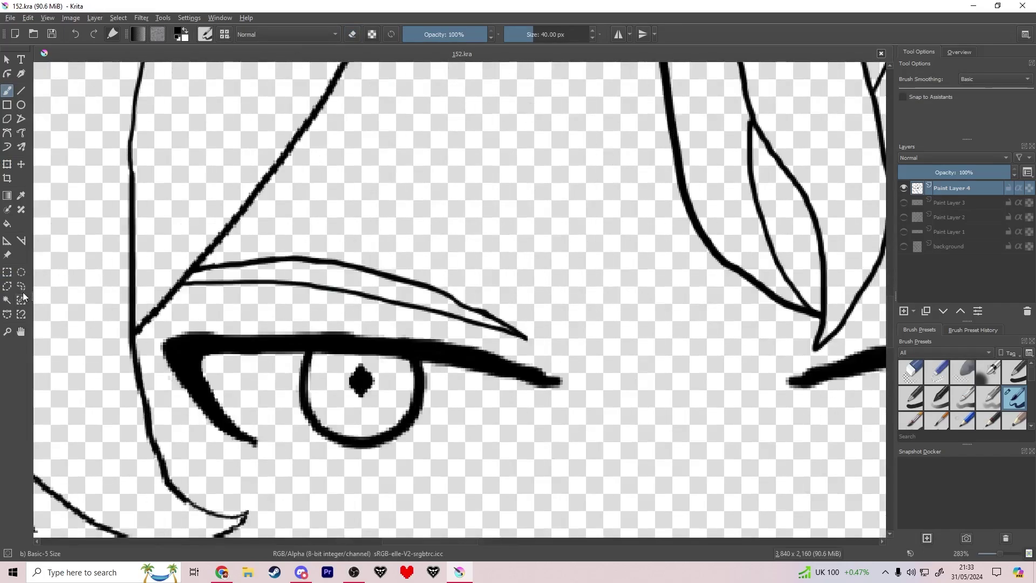
Lasso the whole left eyebrow and shift it slightly up and toward the nose.
left_click(22, 287)
mouse_move(198, 300)
left_mouse_down()
mouse_move(530, 348)
mouse_move(195, 277)
mouse_move(189, 292)
left_mouse_up()
key("ctrl+t")
left_click_drag(318, 310, 332, 304)
scroll(354, 261, "down", 4)
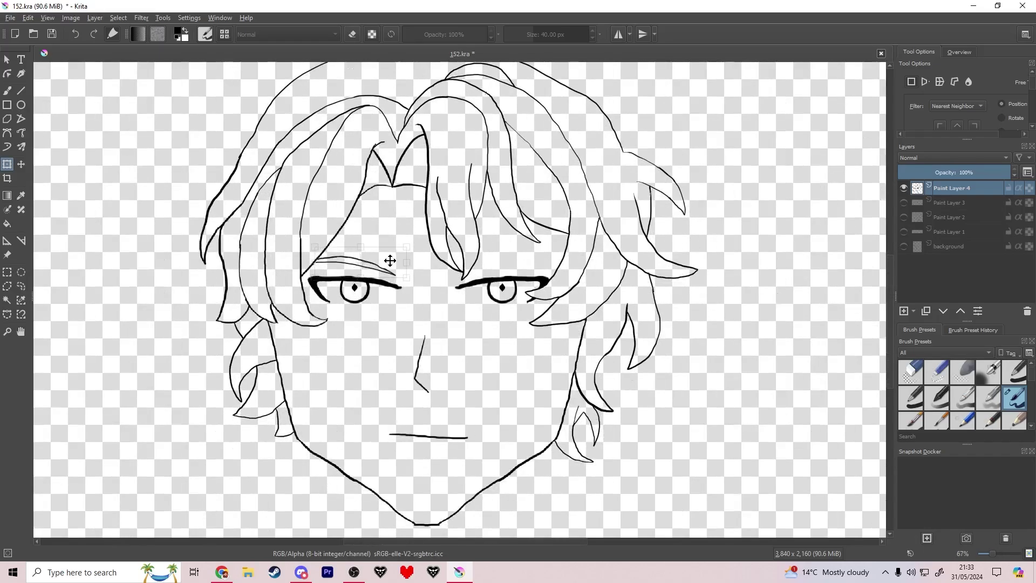
scroll(384, 256, "up", 3)
Copy and paste the left eyebrow, mirror the copy horizontally, and place it above the right eye.
key("ctrl+c")
key("ctrl+v")
right_click(361, 280)
left_click(398, 358)
scroll(381, 298, "down", 1)
right_click(382, 298)
left_click(421, 376)
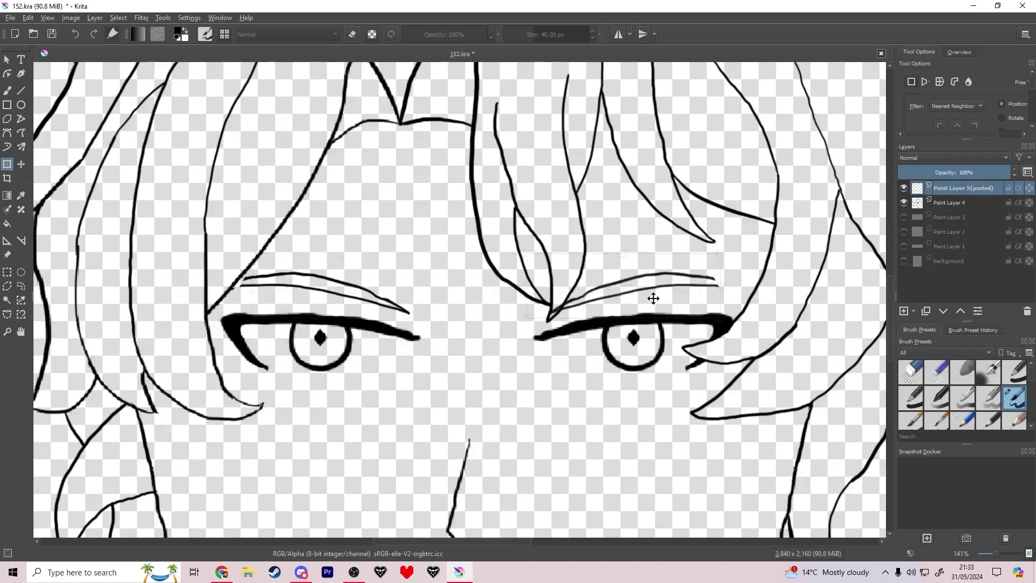
right_click(391, 313)
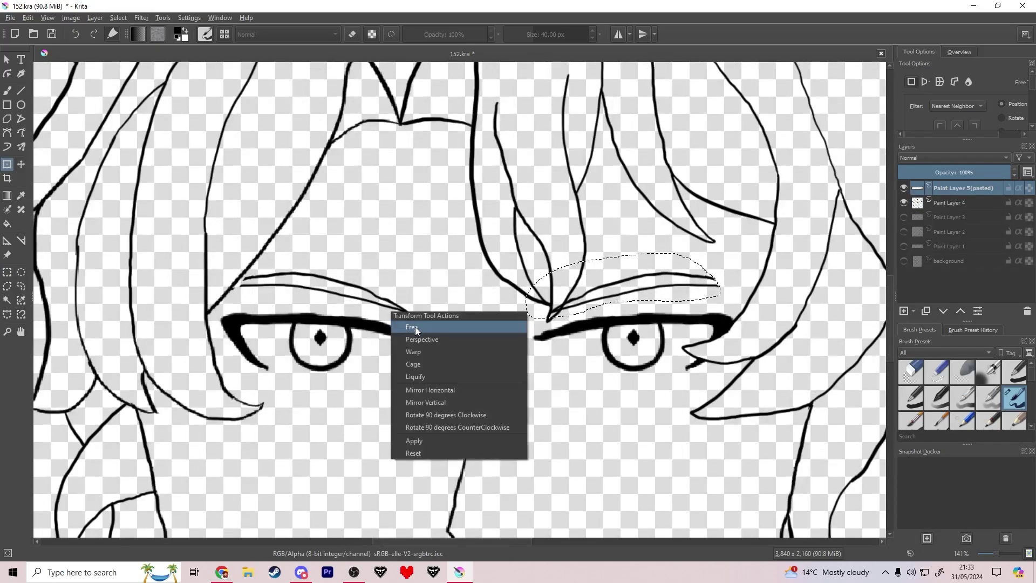
right_click(566, 295)
right_click(206, 317)
left_click(7, 272)
left_click(661, 306)
Erase the part of the right eyebrow that overlaps the hair strand between the eyes.
key("b")
scroll(661, 306, "up", 2)
scroll(537, 300, "up", 3)
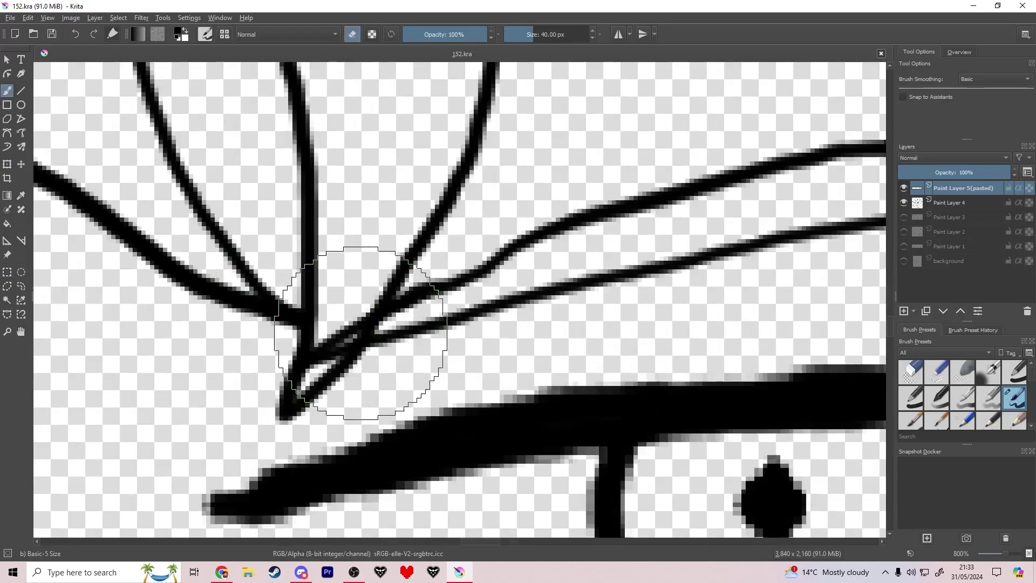
key("ctrl+s")
key("e")
left_click_drag(345, 326, 345, 334)
Join the two open lines at the right eyebrow's outer end into a point.
left_click_drag(632, 324, 9, 335)
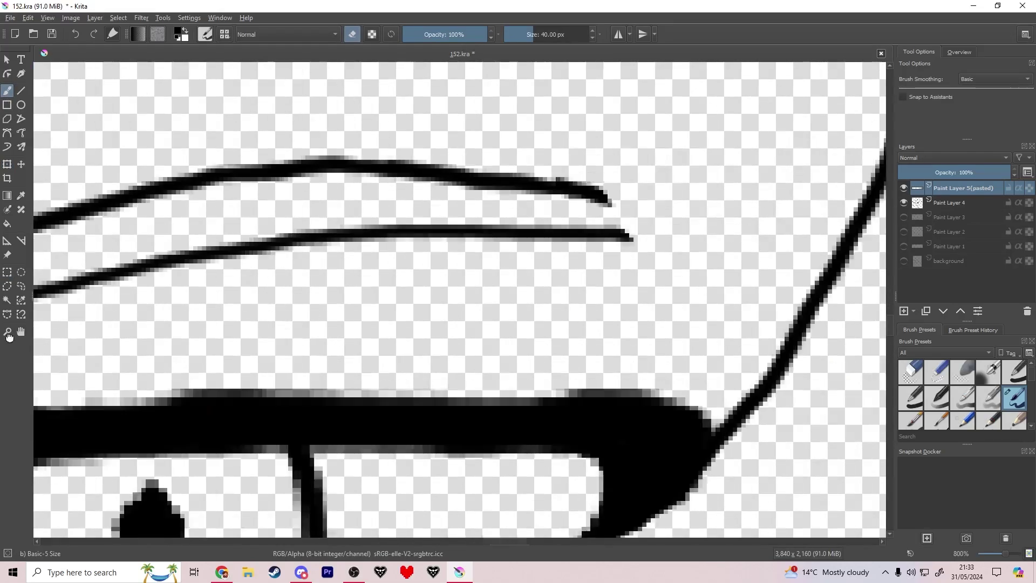
left_click_drag(411, 337, 233, 378)
key("e")
left_click_drag(426, 237, 487, 268)
mouse_move(442, 278)
left_mouse_down()
mouse_move(500, 289)
mouse_move(468, 254)
left_mouse_up()
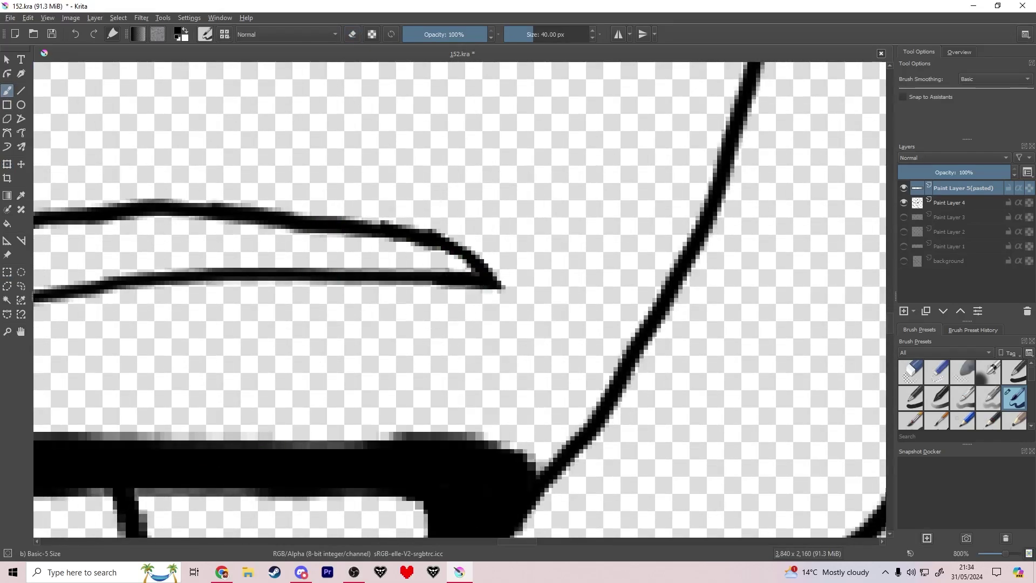
Extend the left eyebrow's two outer line ends to meet the diagonal hair strand, and save the drawing.
scroll(499, 280, "down", 3)
mouse_move(162, 294)
left_mouse_down()
mouse_move(432, 305)
mouse_move(447, 294)
mouse_move(418, 297)
left_mouse_up()
scroll(432, 306, "up", 3)
left_click_drag(476, 254, 415, 282)
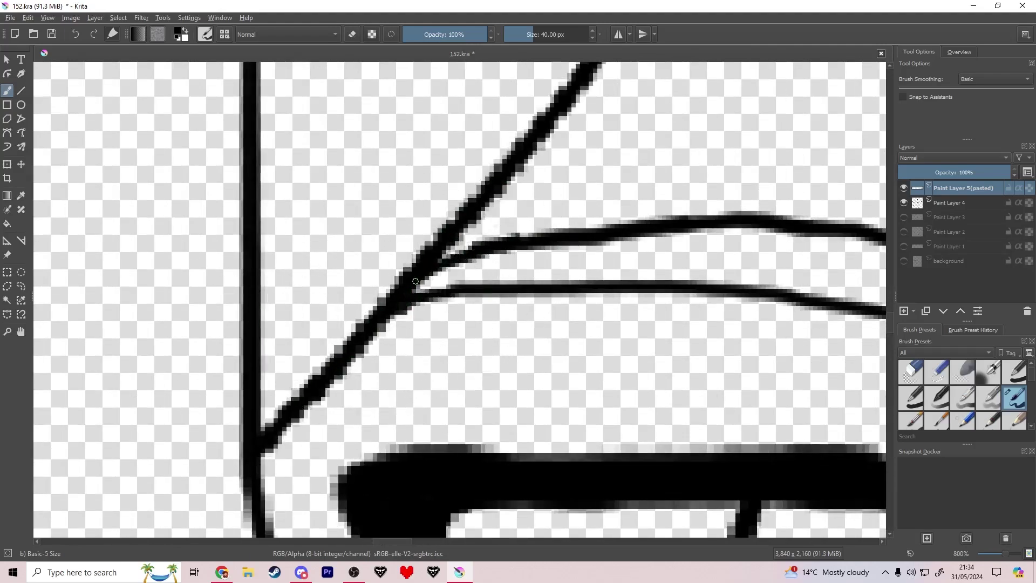
scroll(566, 304, "down", 8)
key("ctrl+s")
Touch up the eyebrow outlines with the brush, redoing the first stroke, and save the drawing.
scroll(616, 325, "up", 6)
mouse_move(346, 226)
left_mouse_down()
mouse_move(277, 247)
mouse_move(389, 231)
mouse_move(550, 291)
left_mouse_up()
key("ctrl+z")
mouse_move(345, 220)
left_mouse_down()
mouse_move(492, 252)
mouse_move(541, 291)
left_mouse_up()
left_click_drag(631, 258, 26, 277)
left_click_drag(408, 284, 413, 284)
scroll(411, 284, "down", 5)
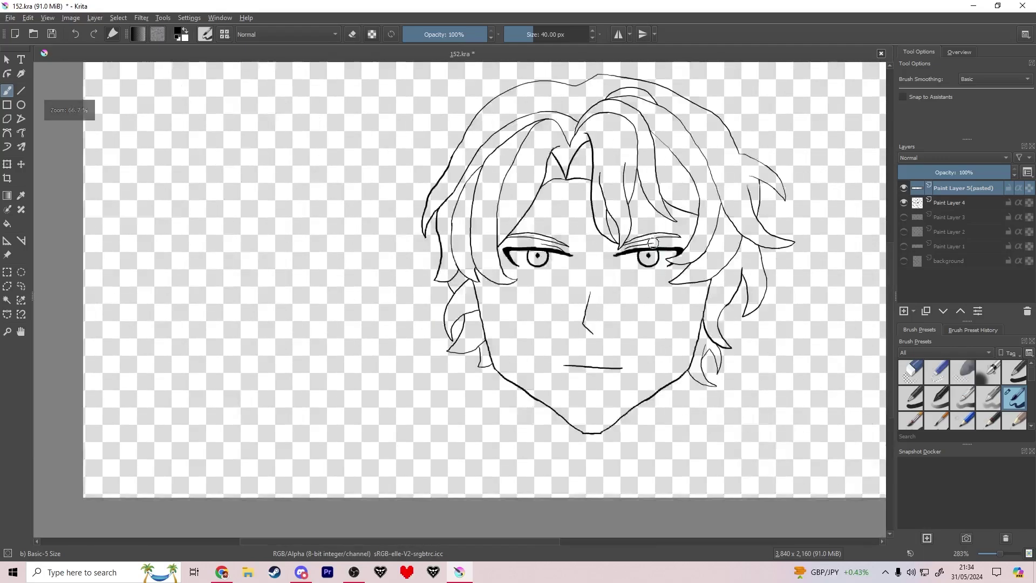
scroll(387, 238, "up", 3)
key("ctrl+s")
Show the Paint Layer 3 sketch beneath the line art.
scroll(386, 238, "down", 4)
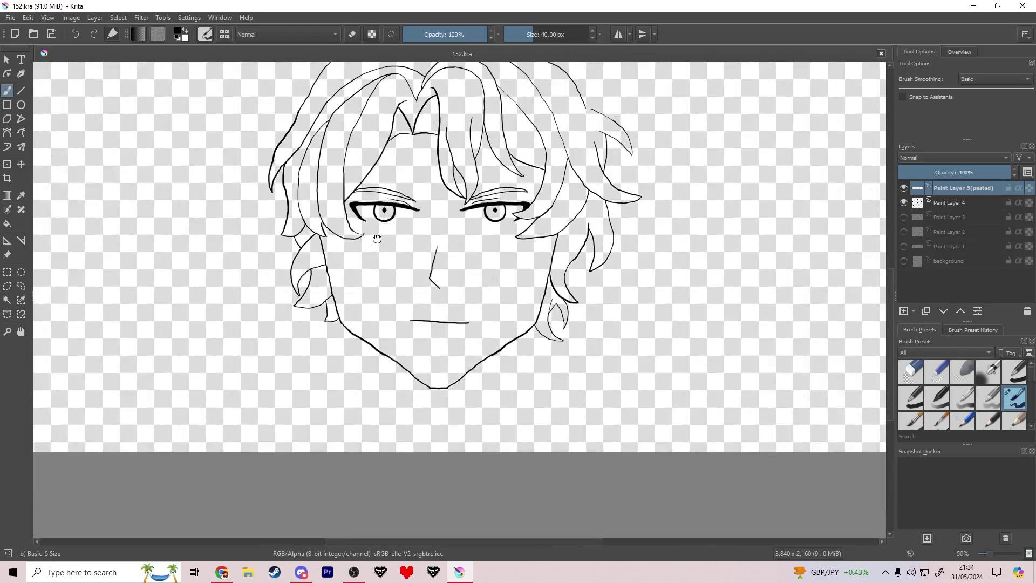
scroll(308, 277, "up", 6)
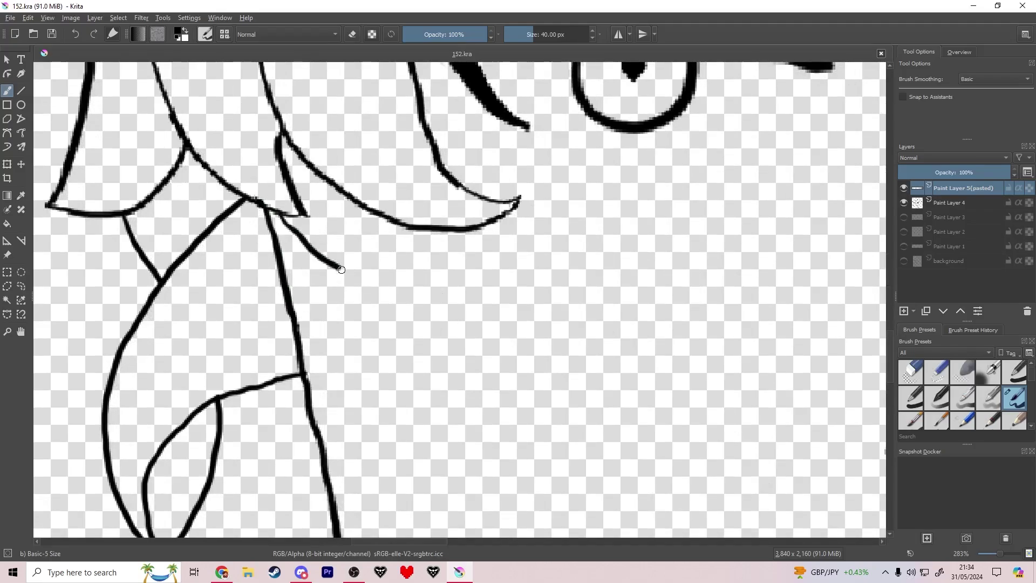
scroll(383, 273, "down", 6)
scroll(379, 281, "down", 2)
scroll(381, 305, "up", 4)
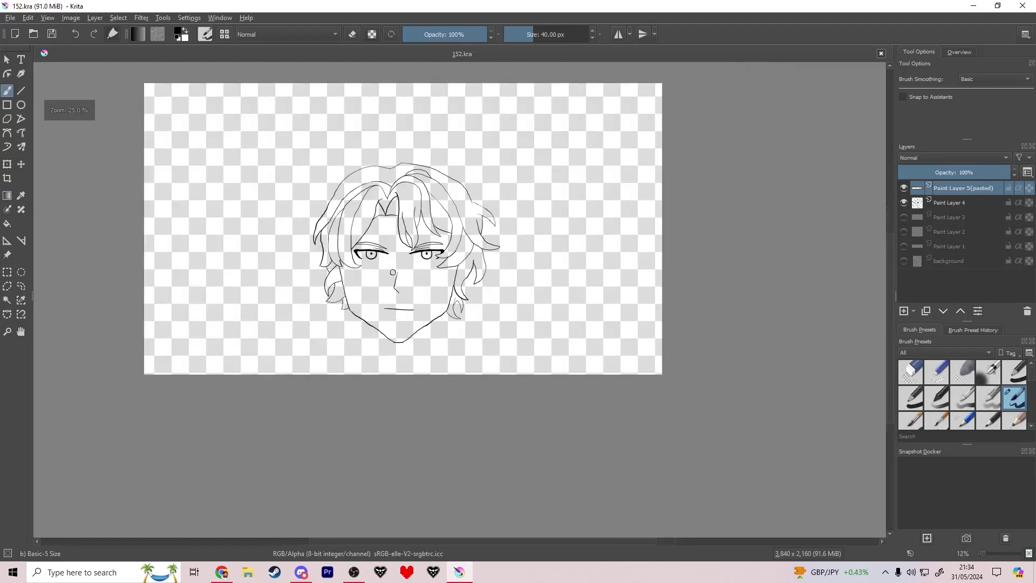
left_click(902, 218)
Merge the pasted eyebrow layer down into Paint Layer 4 and save the drawing.
key("ctrl+e")
scroll(585, 214, "down", 2)
key("ctrl+s")
Draw the two neck lines downward from the jaw on either side of the chin, redoing the right one.
scroll(528, 333, "up", 3)
left_click_drag(555, 237, 546, 299)
scroll(528, 332, "down", 3)
scroll(530, 272, "up", 4)
scroll(531, 272, "down", 3)
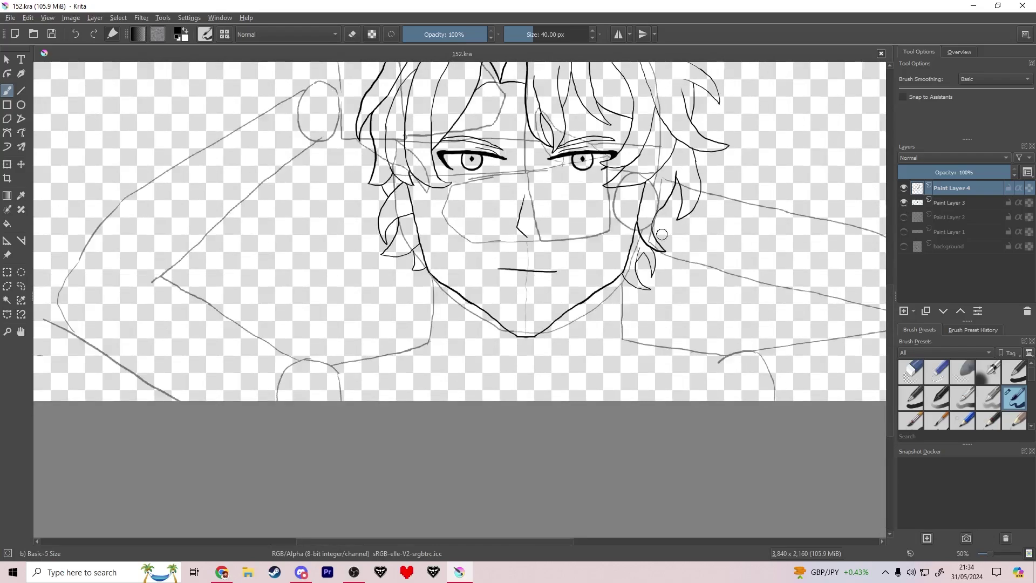
scroll(489, 341, "up", 3)
left_click_drag(389, 195, 366, 367)
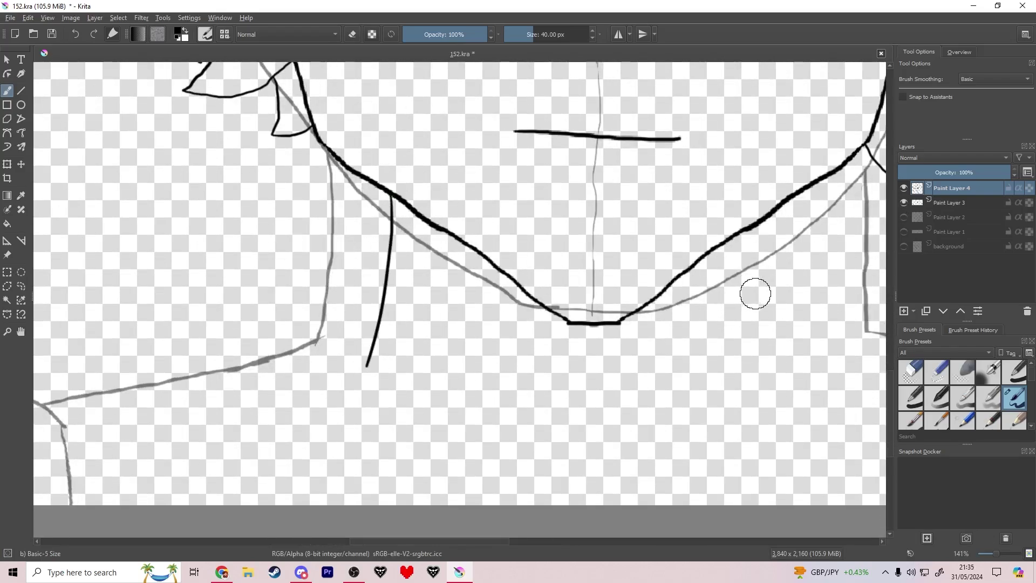
left_click_drag(654, 243, 660, 337)
key("ctrl+z")
left_click_drag(674, 190, 695, 365)
key("e")
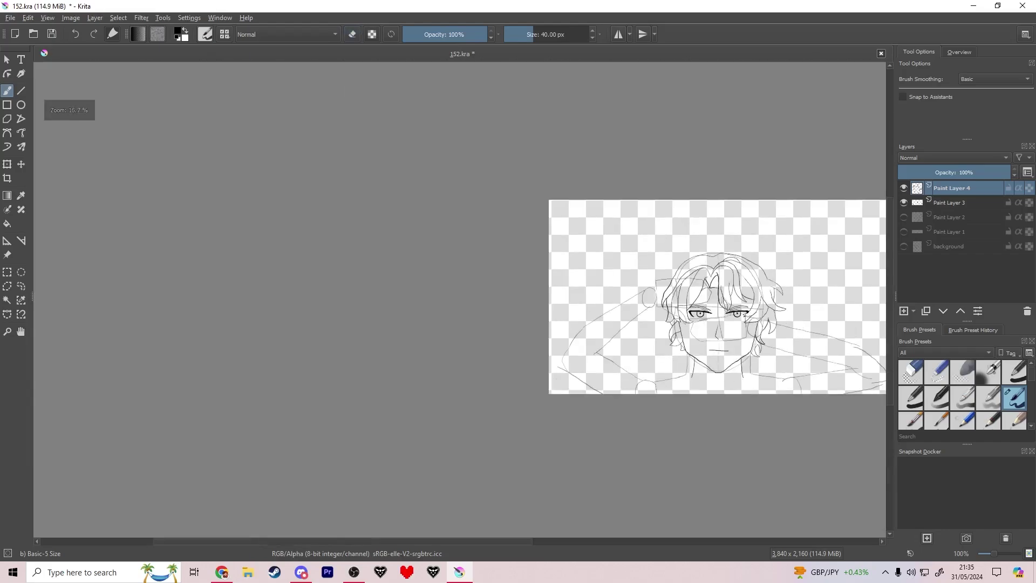
Draw a folded collar outline zigzagging from the left neck line, checking Paint Layer 1 for reference.
left_click(903, 203)
left_click(903, 202)
scroll(411, 237, "up", 6)
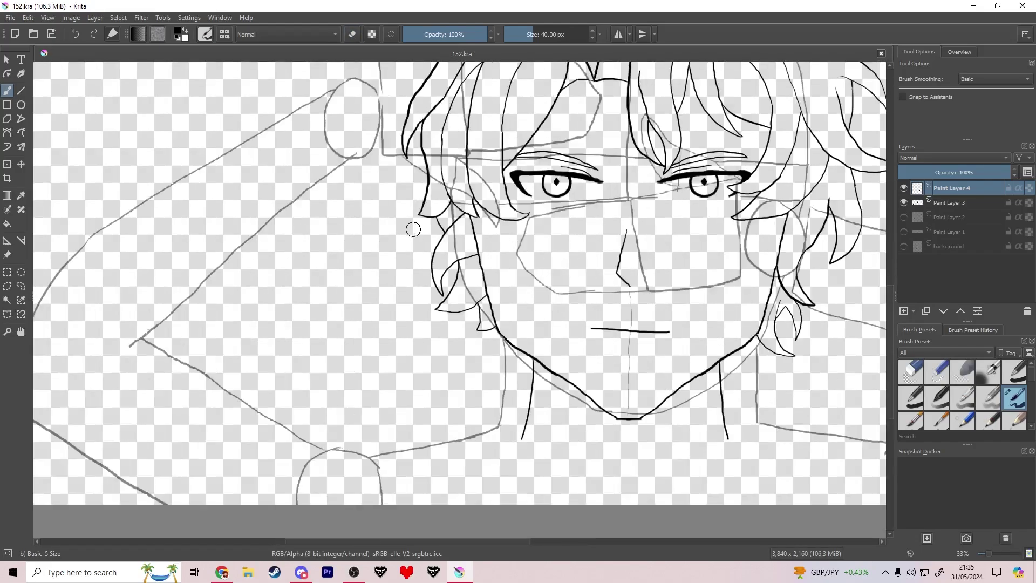
left_click_drag(561, 507, 300, 162)
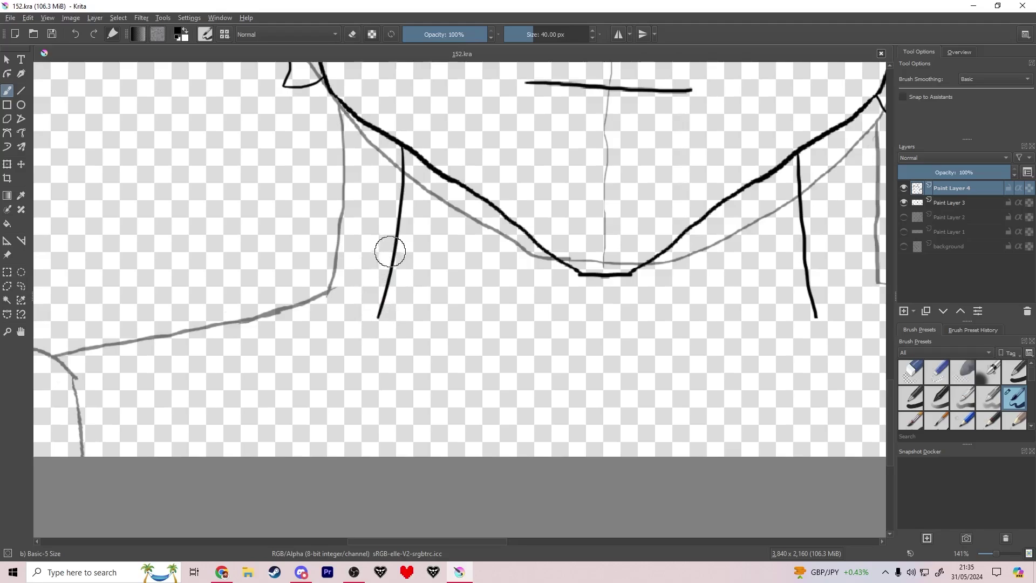
mouse_move(393, 247)
left_mouse_down()
mouse_move(317, 292)
mouse_move(326, 282)
mouse_move(366, 357)
left_mouse_up()
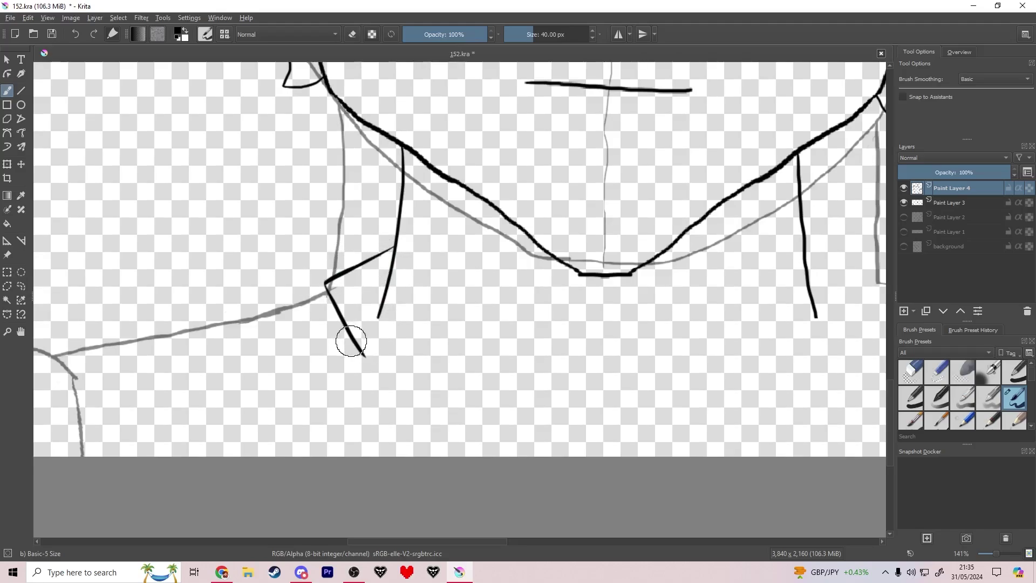
left_click(904, 230)
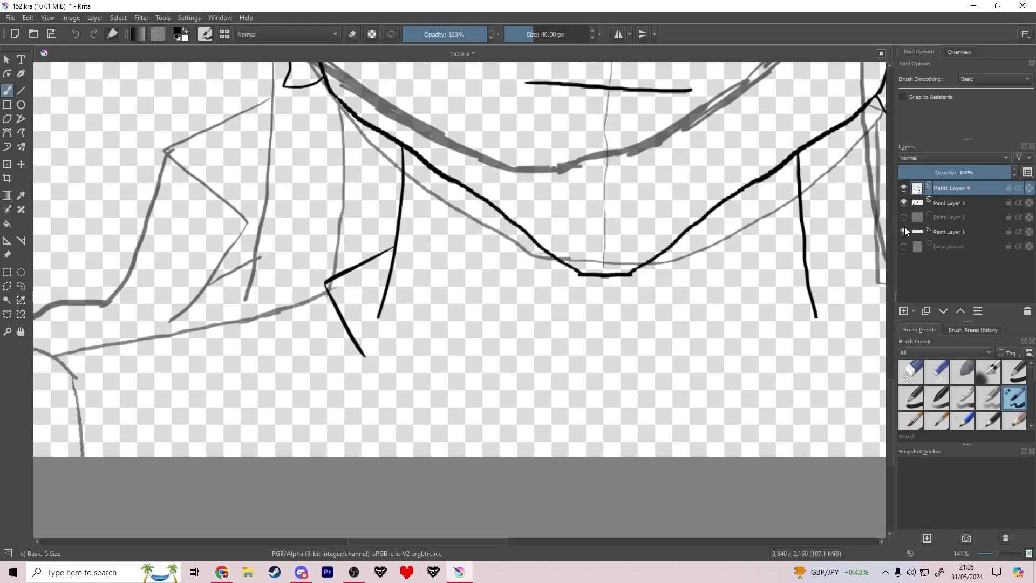
left_click(904, 230)
left_click_drag(556, 322, 604, 265)
left_click_drag(413, 301, 349, 359)
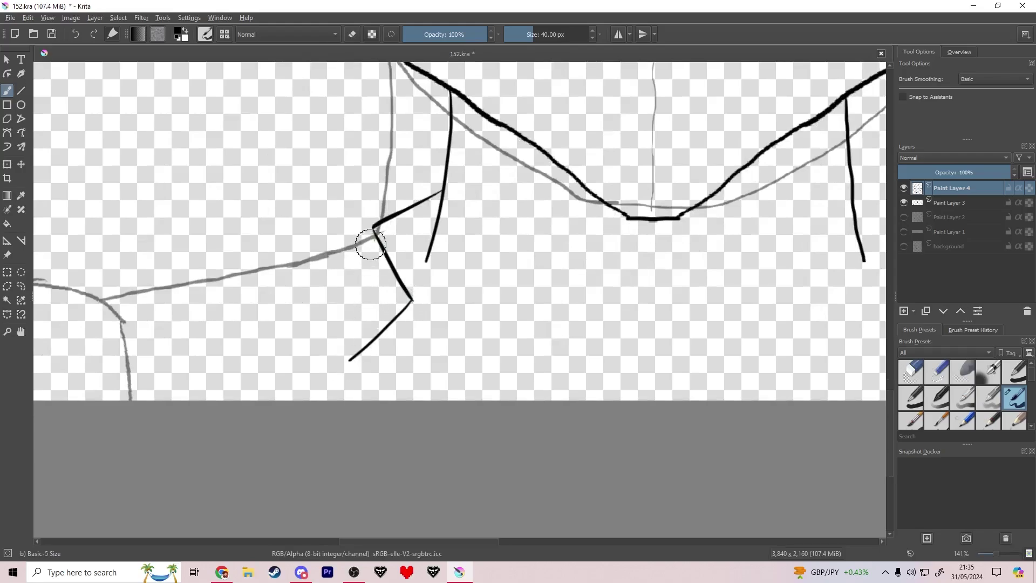
Draw the left shoulder line outward from the collar corner, following the sketch.
mouse_move(374, 228)
left_mouse_down()
mouse_move(175, 303)
mouse_move(248, 274)
mouse_move(65, 319)
mouse_move(266, 328)
left_mouse_up()
key("ctrl+z")
key("e")
left_click_drag(211, 339, 319, 311)
key("e")
Save the drawing and hide the Paint Layer 3 sketch.
scroll(288, 340, "down", 6)
key("ctrl+s")
left_click(903, 203)
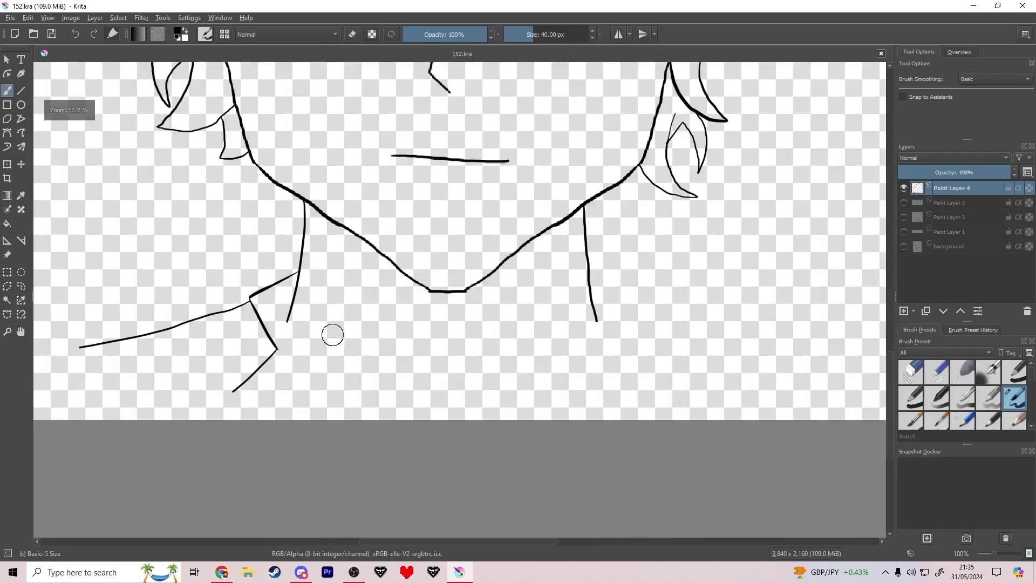
Undo the collar and shoulder strokes, and redraw the collar's upper edge as a longer curve from the left neck line.
scroll(331, 332, "up", 5)
left_click(278, 364, "ctrl")
key("ctrl+z")
key("ctrl+z")
scroll(291, 350, "up", 1)
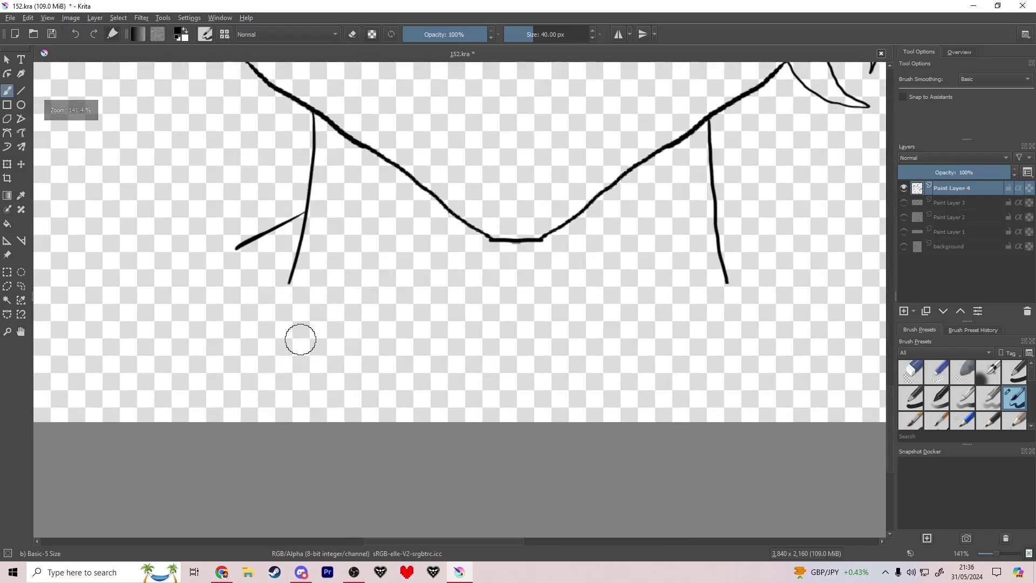
key("ctrl+z")
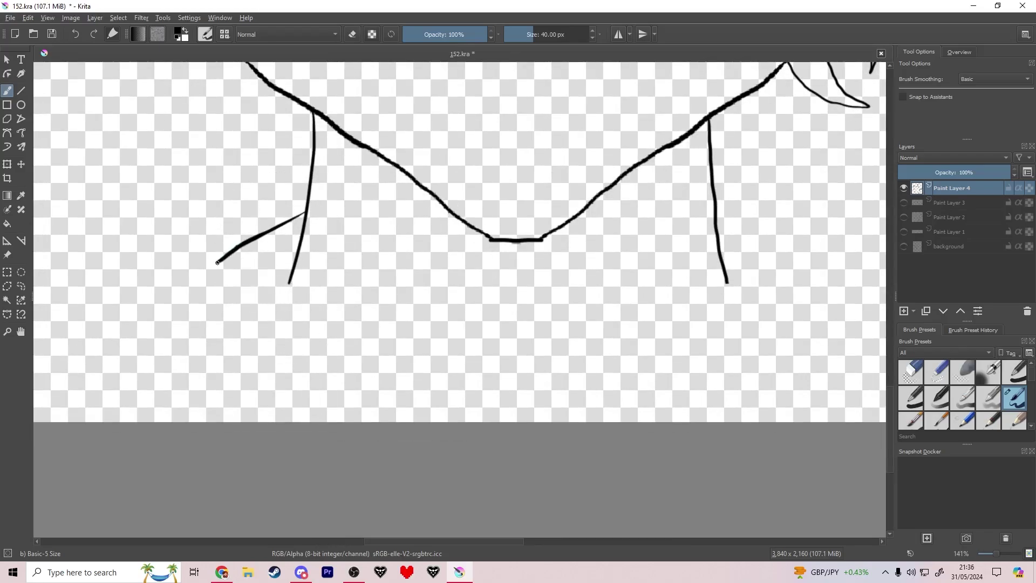
Draw the collar's pointed flap down to the canvas edge and a shoulder line from its outer corner.
mouse_move(217, 263)
left_mouse_down()
mouse_move(265, 312)
mouse_move(247, 393)
left_mouse_up()
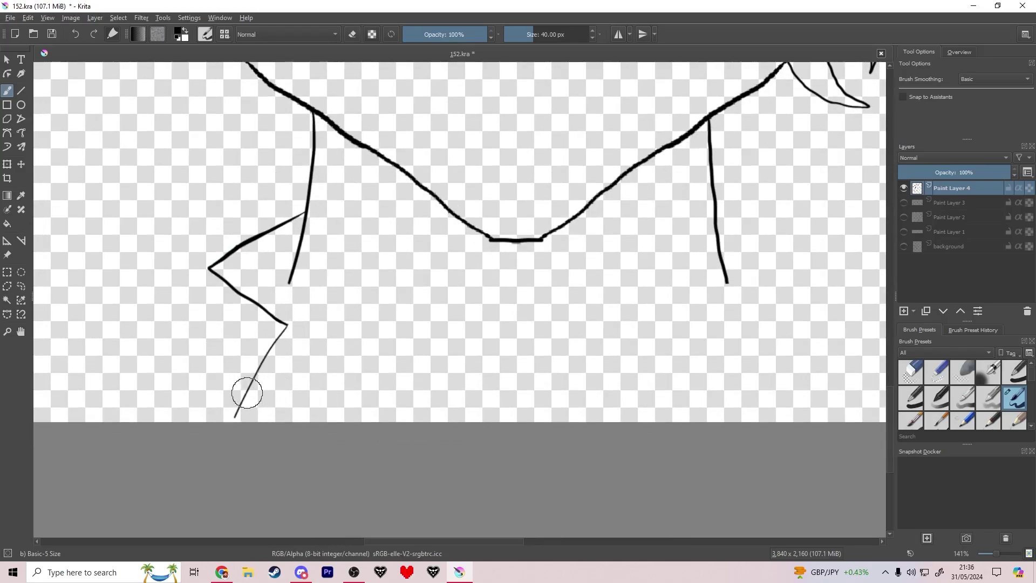
key("ctrl+z")
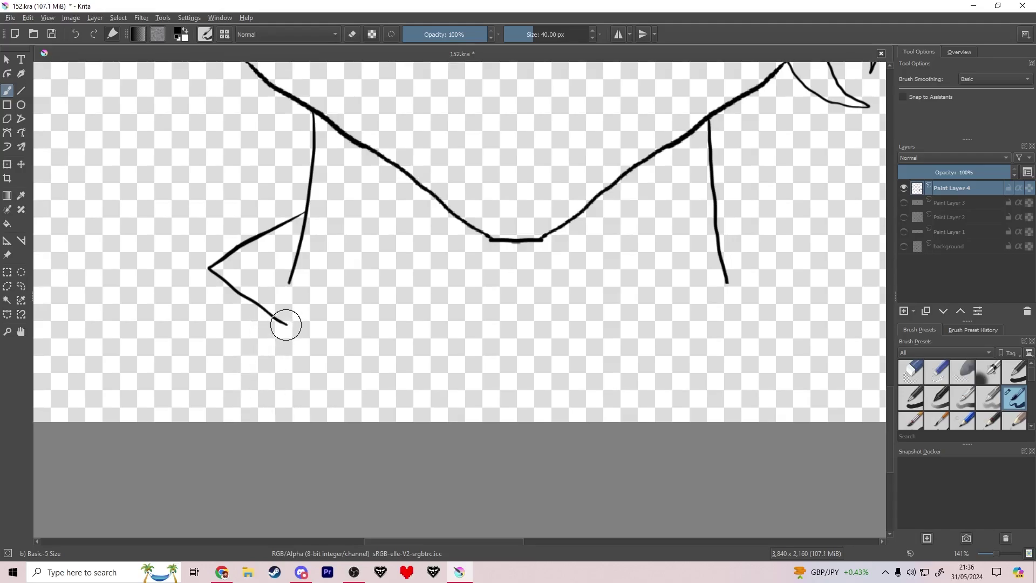
left_click_drag(287, 325, 225, 422)
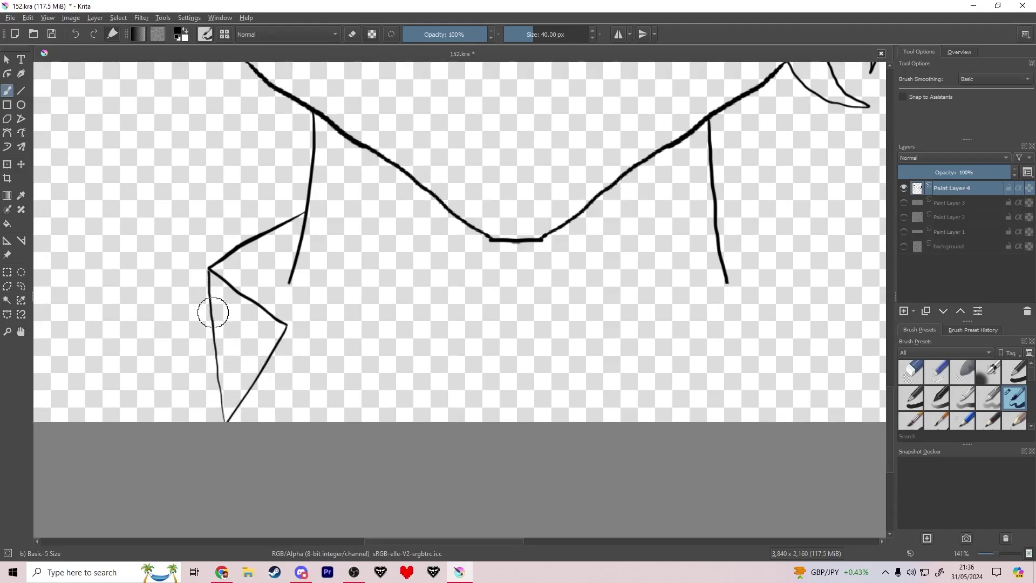
left_click_drag(208, 269, 82, 334)
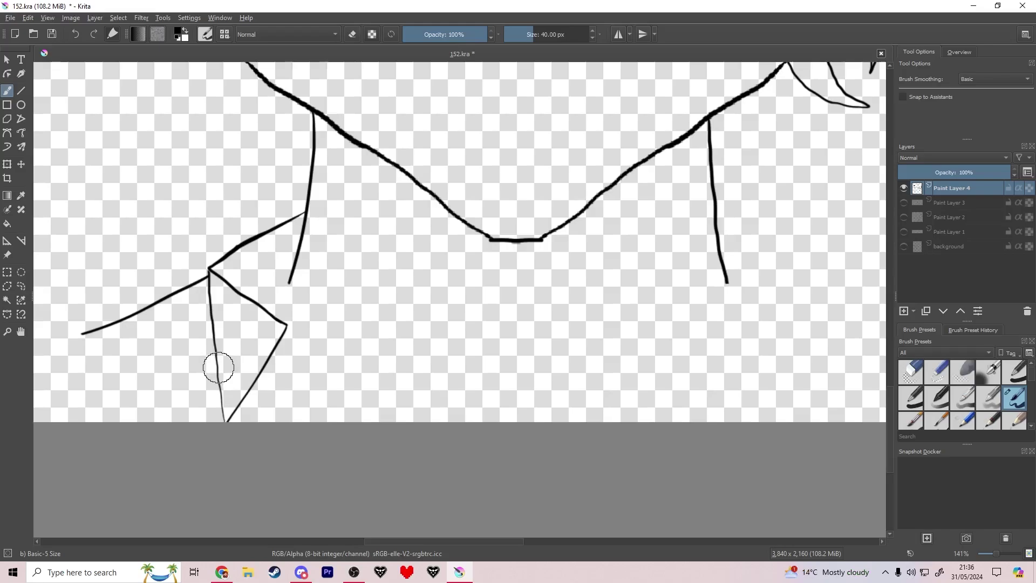
Remove the shoulder line and the collar flap's lines, keeping only the collar's upper edge.
key("ctrl+z")
key("e")
mouse_move(216, 373)
left_mouse_down()
mouse_move(241, 417)
mouse_move(194, 305)
left_mouse_up()
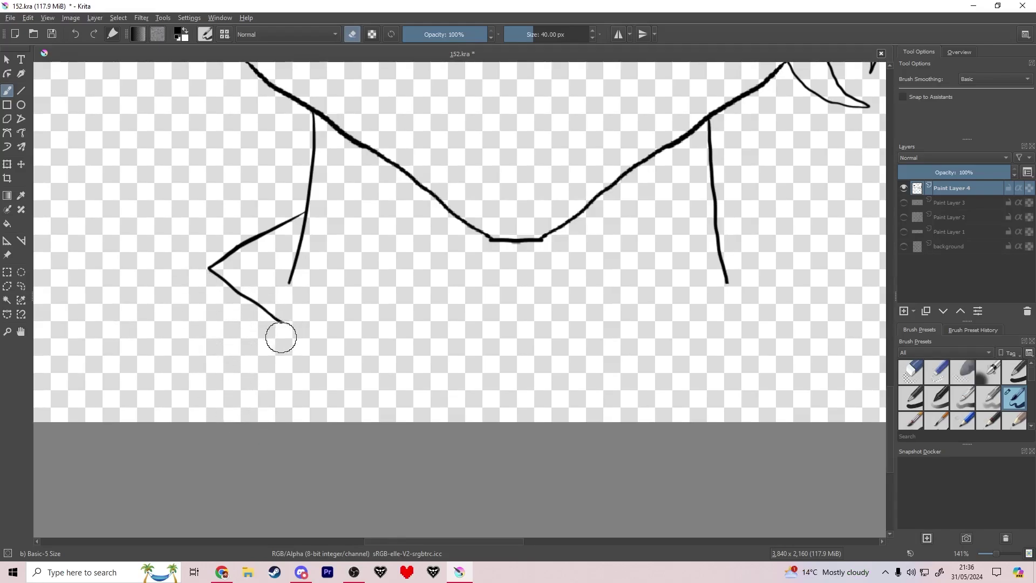
key("e")
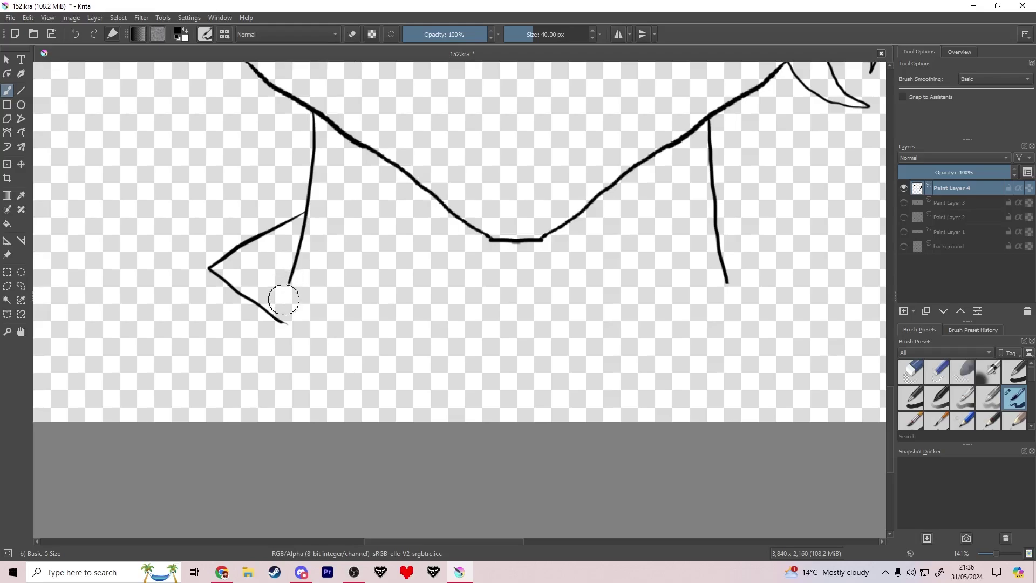
key("e")
mouse_move(284, 323)
left_mouse_down()
mouse_move(210, 270)
mouse_move(197, 331)
left_mouse_up()
key("e")
key("ctrl+z")
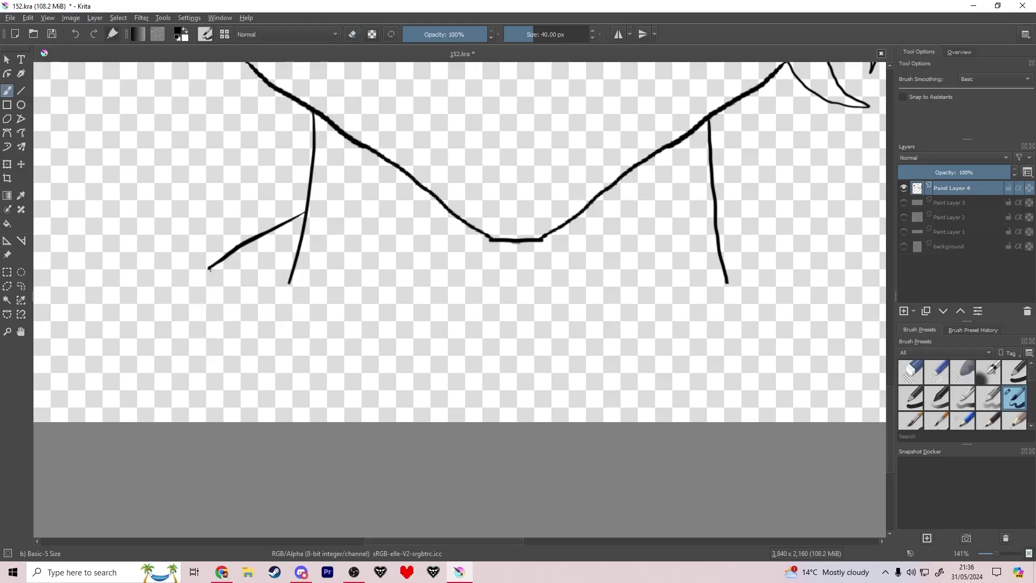
Draw the left collar's outer edge and inner fold line from its corner, join the fold back to the neck line, and save the drawing.
left_click_drag(210, 267, 191, 340)
left_click_drag(210, 268, 282, 321)
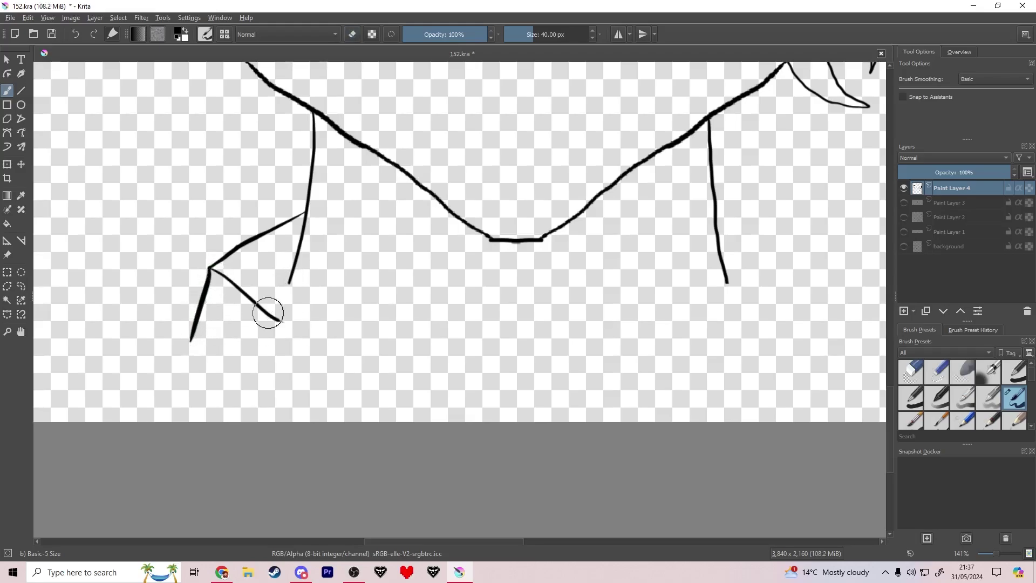
key("e")
mouse_move(302, 255)
left_mouse_down()
mouse_move(208, 292)
mouse_move(217, 287)
left_mouse_up()
key("e")
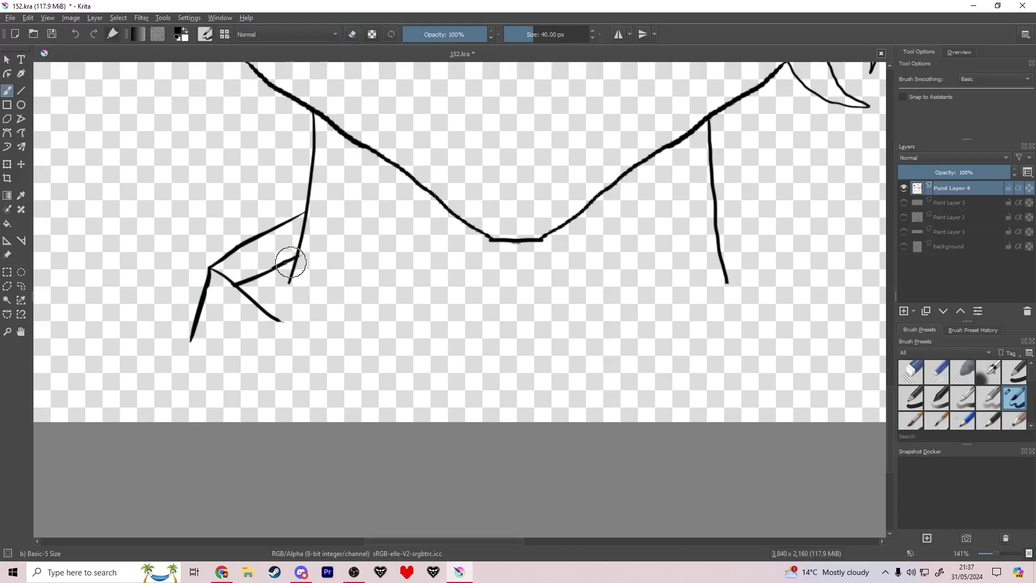
scroll(271, 272, "down", 6)
key("ctrl+s")
Draw a curved neckline joining the lower ends of both neck lines, and erase the neck-line ends that extend past it.
left_click_drag(271, 271, 317, 260)
scroll(318, 259, "up", 6)
mouse_move(335, 329)
left_mouse_down()
mouse_move(298, 280)
mouse_move(356, 295)
mouse_move(288, 270)
left_mouse_up()
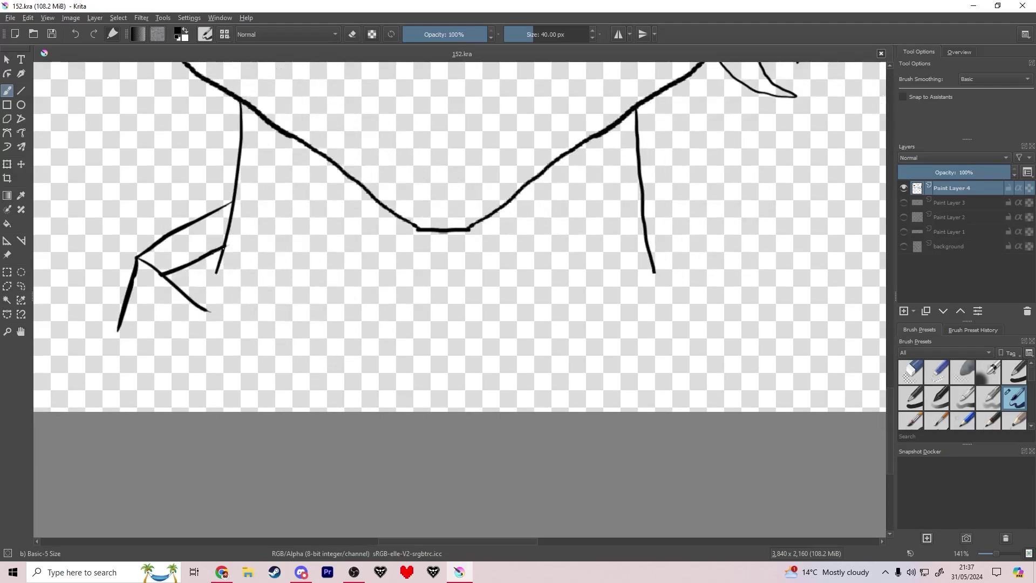
mouse_move(223, 248)
left_mouse_down()
mouse_move(232, 270)
mouse_move(346, 328)
mouse_move(504, 326)
mouse_move(605, 267)
left_mouse_up()
key("e")
left_click_drag(223, 253, 222, 263)
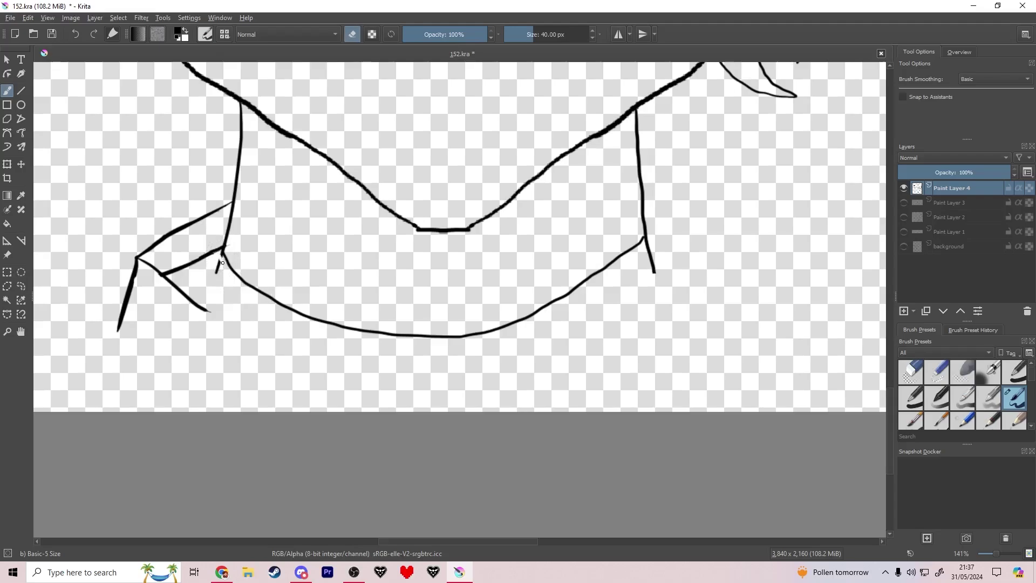
key("e")
left_click_drag(650, 240, 655, 273)
key("e")
Show the Paint Layer 3 sketch and draw the right collar's lower, upper and outer edges from the neck line, erasing the overshoot at the corner.
left_click_drag(645, 234, 689, 249)
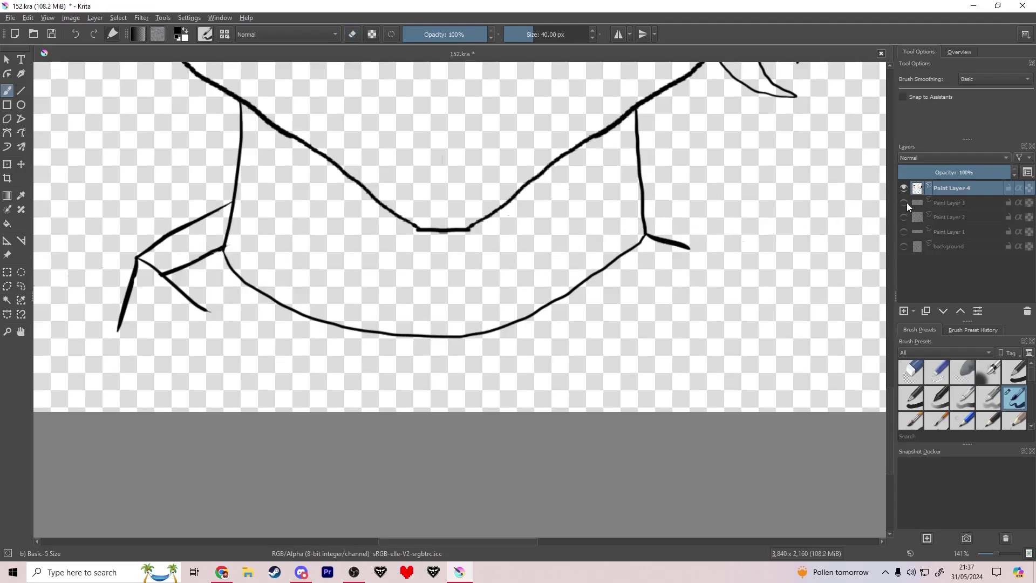
left_click(904, 203)
key("ctrl+z")
left_click_drag(822, 219, 483, 251)
left_click_drag(306, 269, 431, 291)
left_click_drag(312, 290, 613, 324)
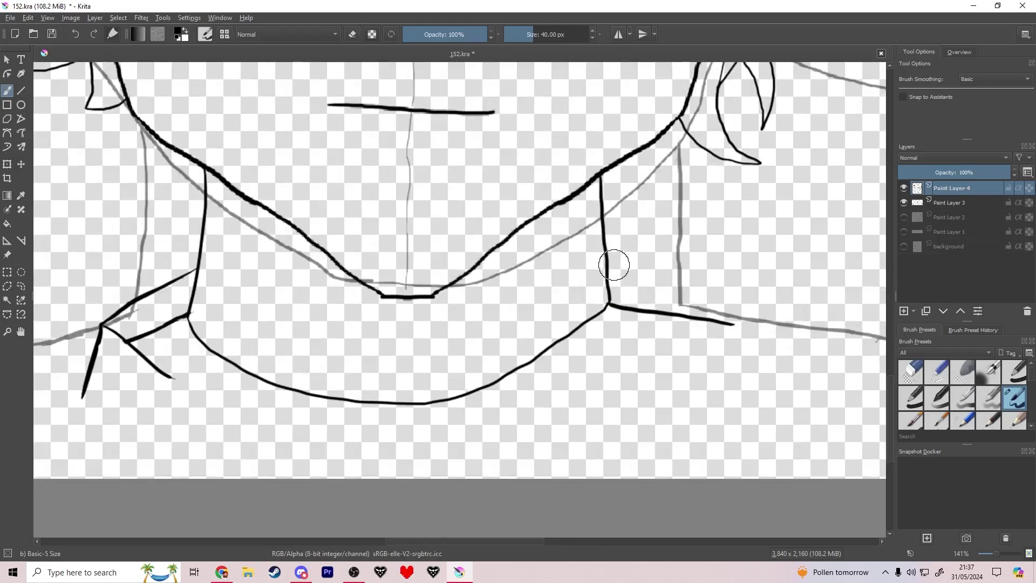
left_click_drag(695, 307, 711, 375)
key("e")
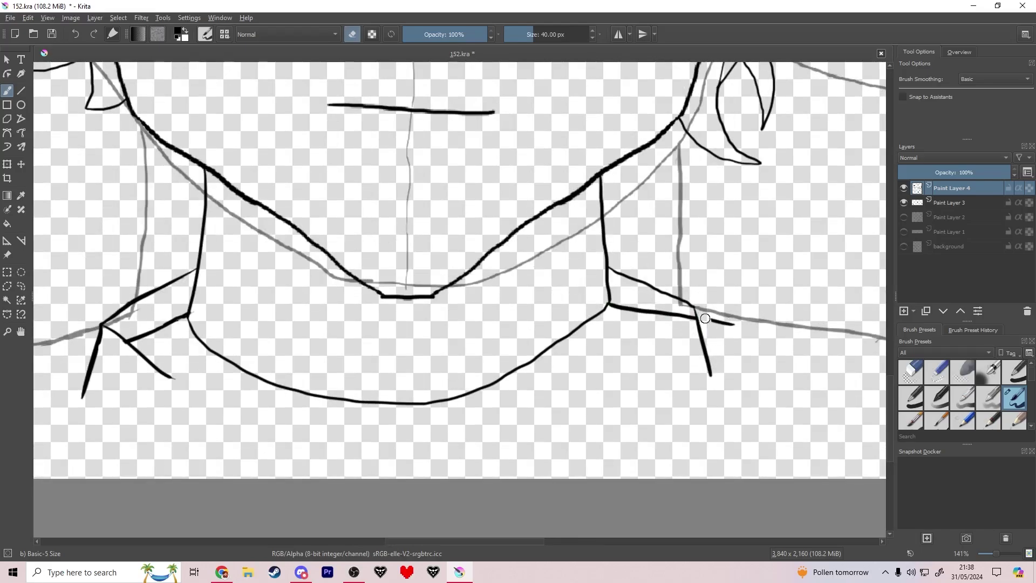
key("e")
Draw the right collar's inner fold line from its outer corner toward the chest, and save the drawing.
left_click_drag(618, 366, 667, 330)
key("ctrl+z")
key("e")
left_click_drag(623, 367, 693, 321)
key("e")
key("ctrl+s")
scroll(526, 275, "down", 3)
scroll(380, 326, "up", 3)
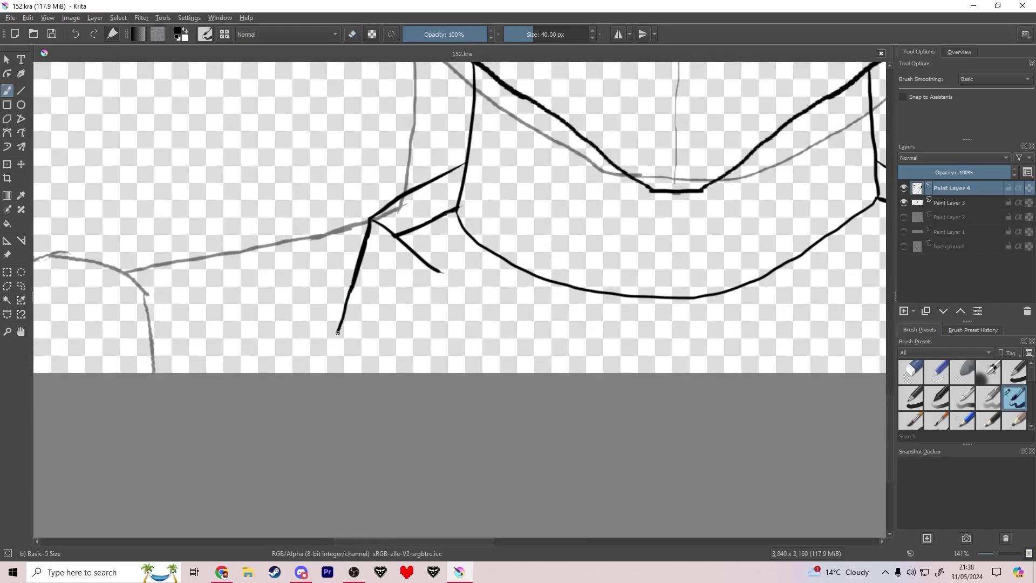
left_click_drag(401, 292, 441, 273)
key("ctrl+z")
scroll(426, 277, "down", 1)
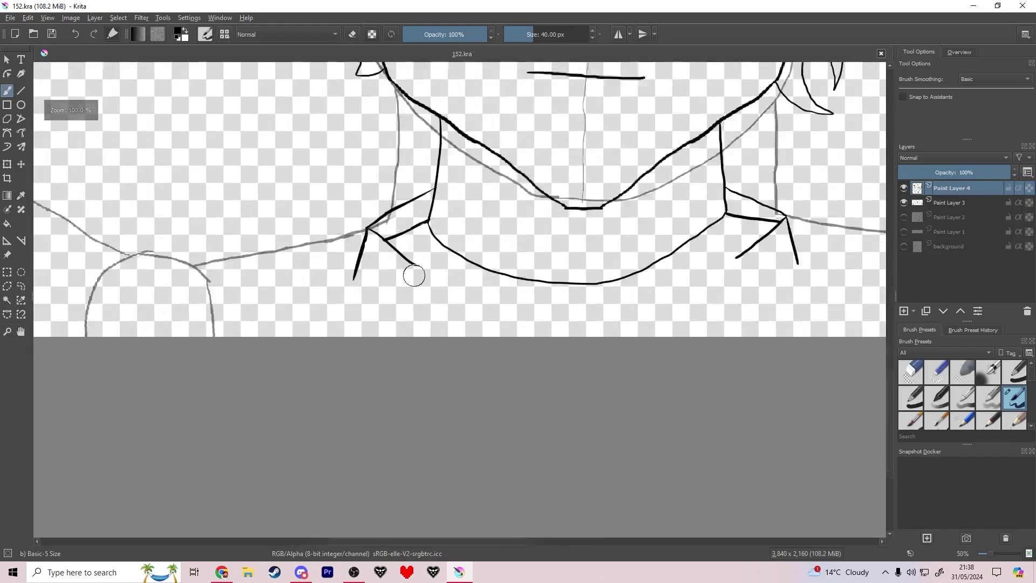
scroll(413, 275, "up", 1)
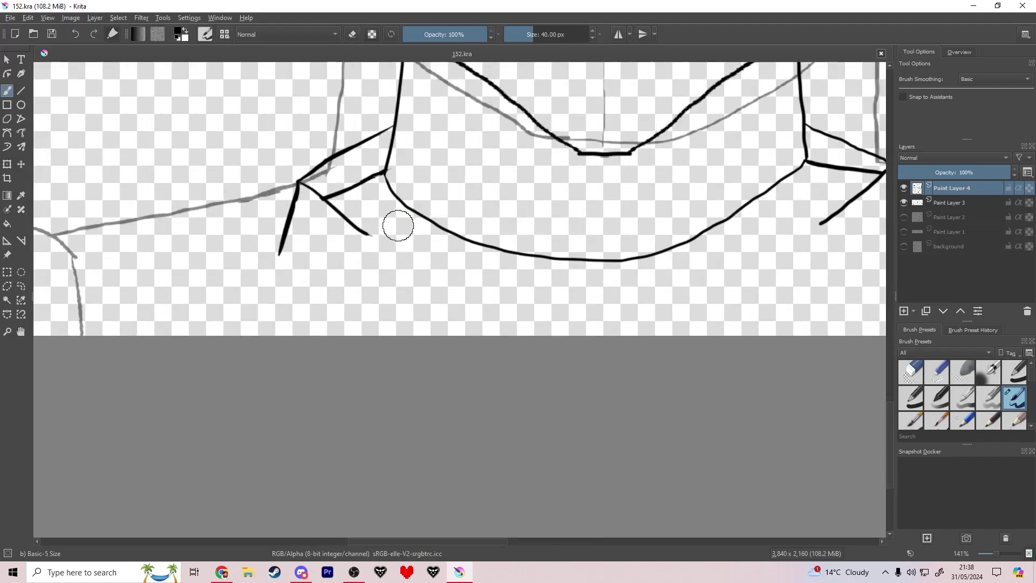
Draw a small diamond shape at the centre of the chest, running off the bottom edge of the canvas.
left_click_drag(447, 163, 266, 163)
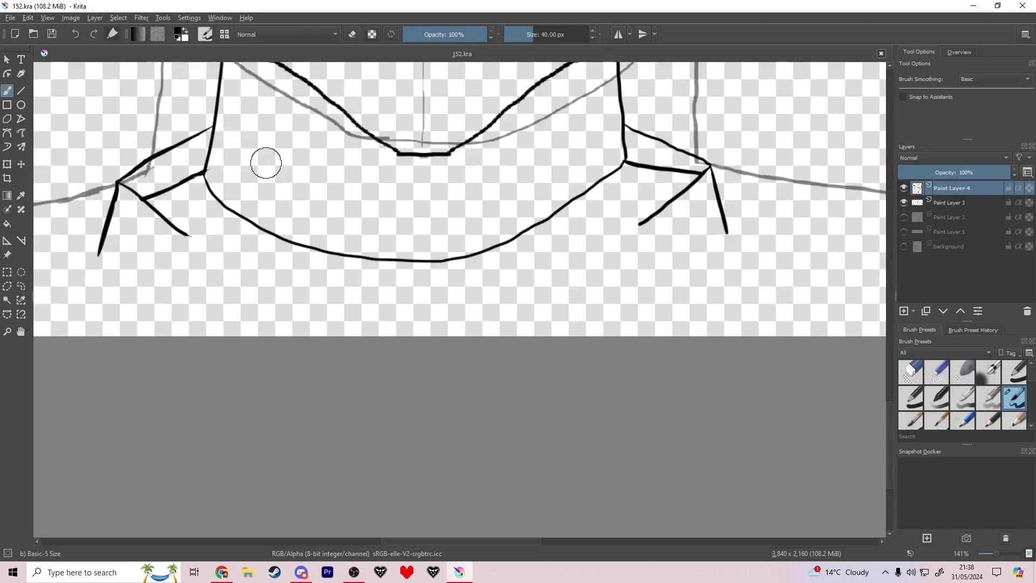
mouse_move(384, 296)
left_mouse_down()
mouse_move(384, 335)
mouse_move(436, 306)
left_mouse_up()
key("ctrl+z")
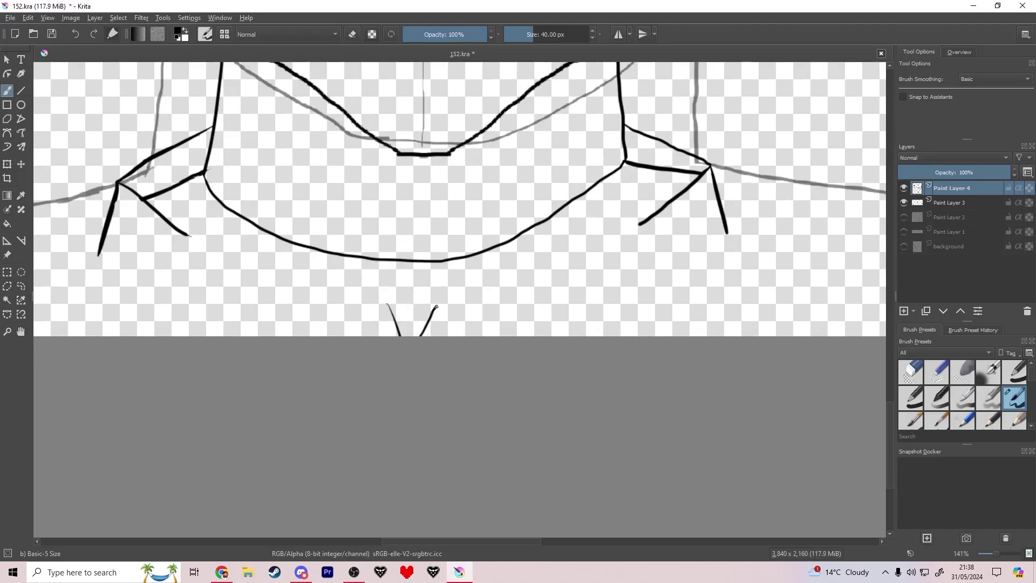
key("ctrl+z")
Erase the curved neckline between the two collar halves.
key("e")
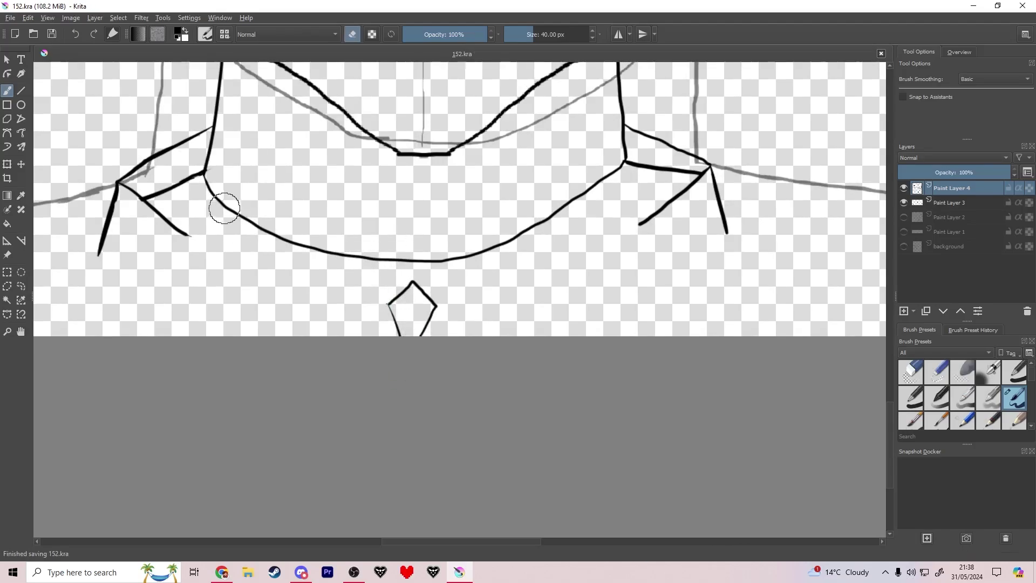
mouse_move(220, 204)
left_mouse_down()
mouse_move(201, 178)
mouse_move(335, 250)
mouse_move(571, 199)
mouse_move(623, 162)
left_mouse_up()
key("e")
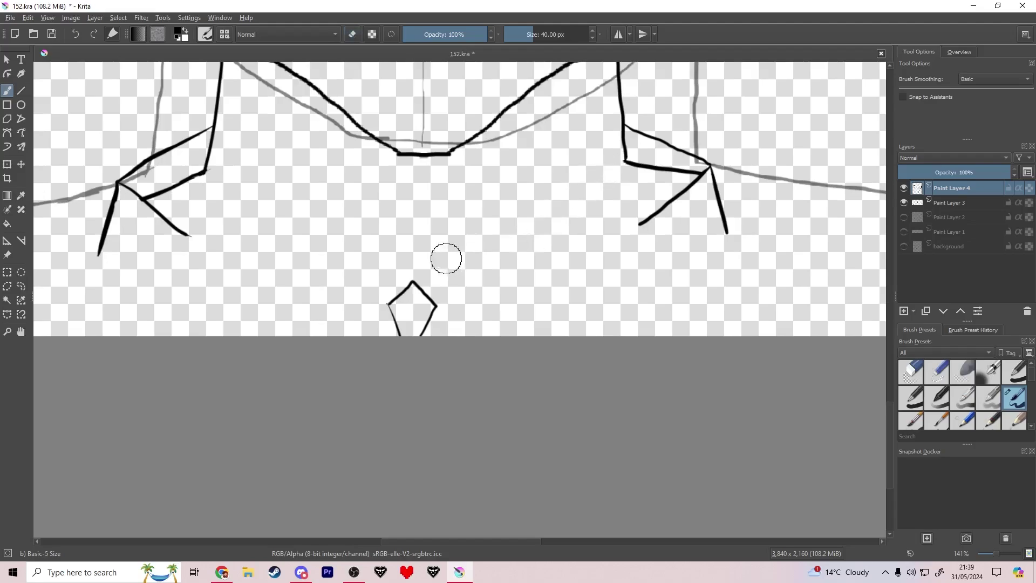
Draw two lines branching from the diamond's tip, extend one to the right collar flap, and add a short downward edge there.
mouse_move(356, 261)
left_mouse_down()
mouse_move(386, 279)
mouse_move(414, 278)
left_mouse_up()
key("ctrl+z")
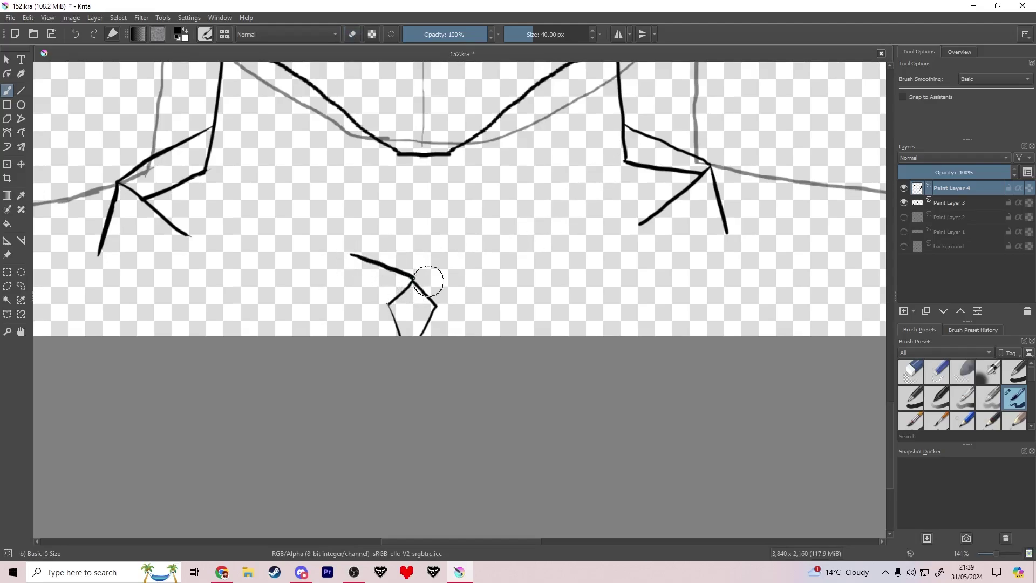
key("ctrl+z")
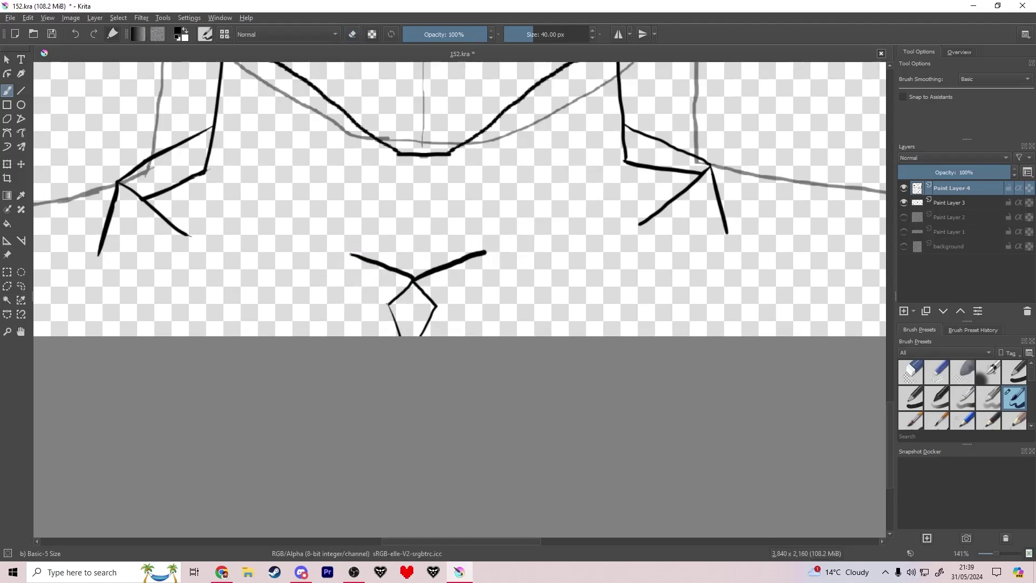
key("ctrl+z")
mouse_move(485, 252)
left_mouse_down()
mouse_move(567, 227)
mouse_move(505, 248)
mouse_move(636, 231)
mouse_move(650, 267)
left_mouse_up()
key("ctrl+z")
key("e")
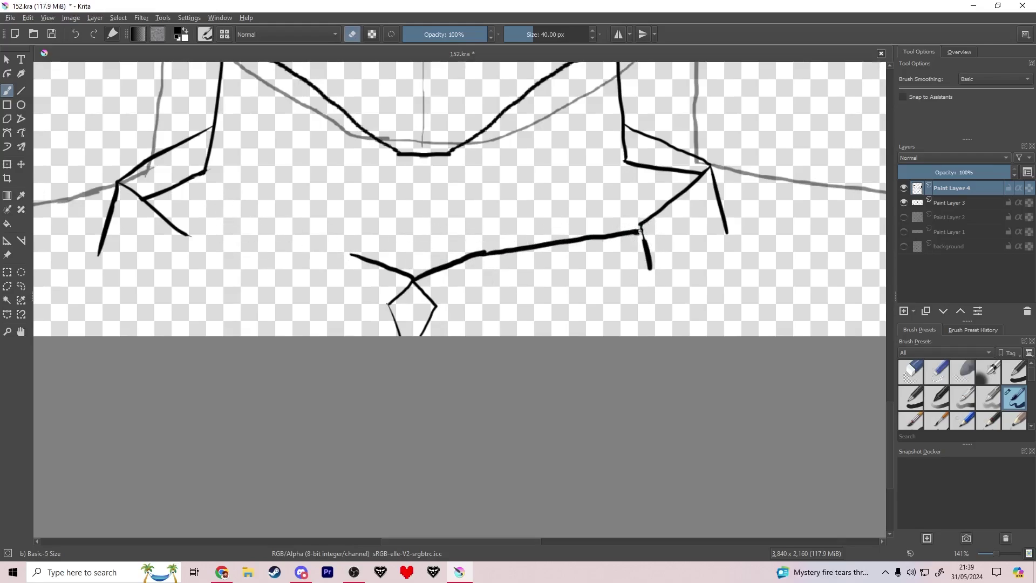
Draw a short downward edge from the lower tip of the left collar flap.
key("e")
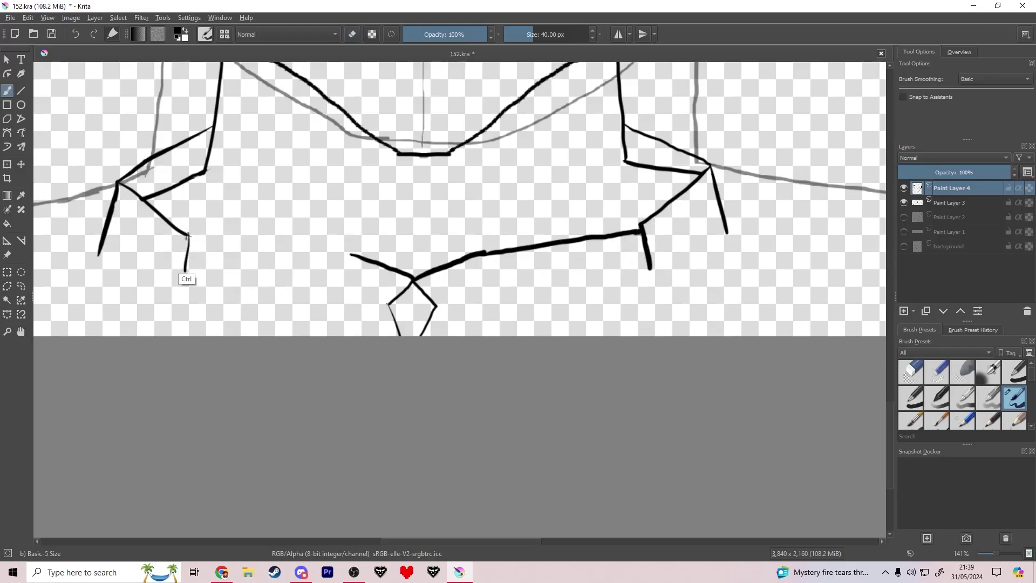
key("ctrl+z")
left_click_drag(189, 235, 182, 281)
Erase the lines branching from the diamond's tip toward the collar, and save the drawing.
key("e")
mouse_move(351, 255)
left_mouse_down()
mouse_move(431, 270)
mouse_move(640, 231)
left_mouse_up()
key("e")
key("ctrl+s")
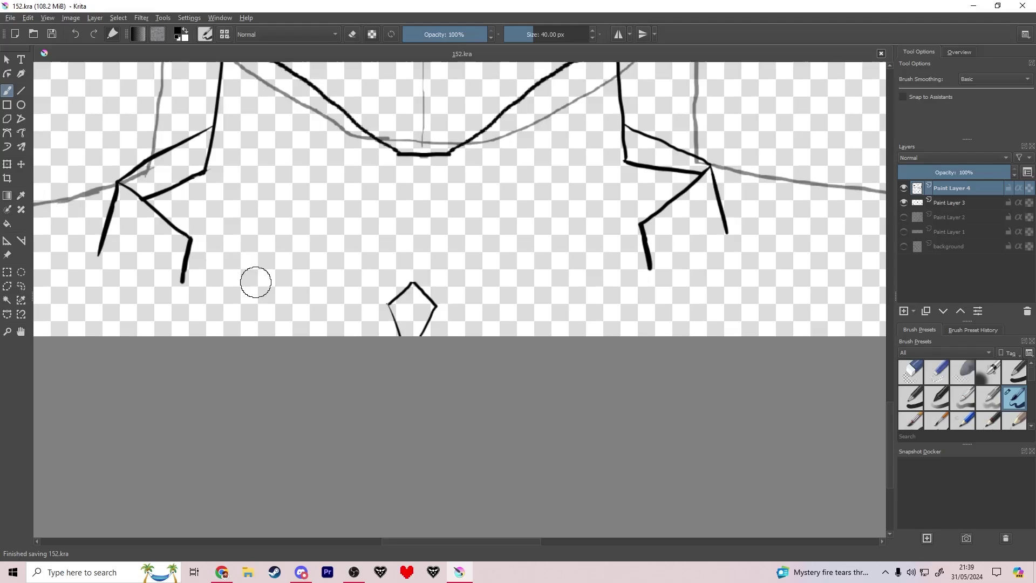
Draw the collar's lower line from both flaps to a notch at the centre, erase the old diamond, and save the drawing.
left_click_drag(190, 245, 404, 274)
mouse_move(643, 233)
left_mouse_down()
mouse_move(463, 279)
mouse_move(646, 242)
left_mouse_up()
key("ctrl+z")
key("e")
mouse_move(391, 303)
left_mouse_down()
mouse_move(381, 318)
mouse_move(418, 289)
mouse_move(406, 296)
left_mouse_up()
key("e")
key("ctrl+s")
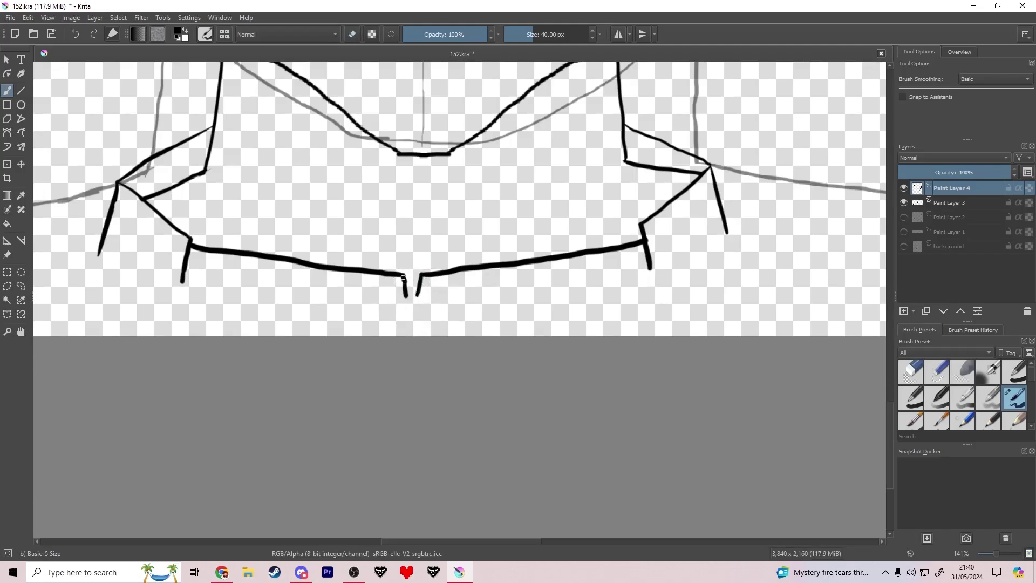
key("e")
key("ctrl+s")
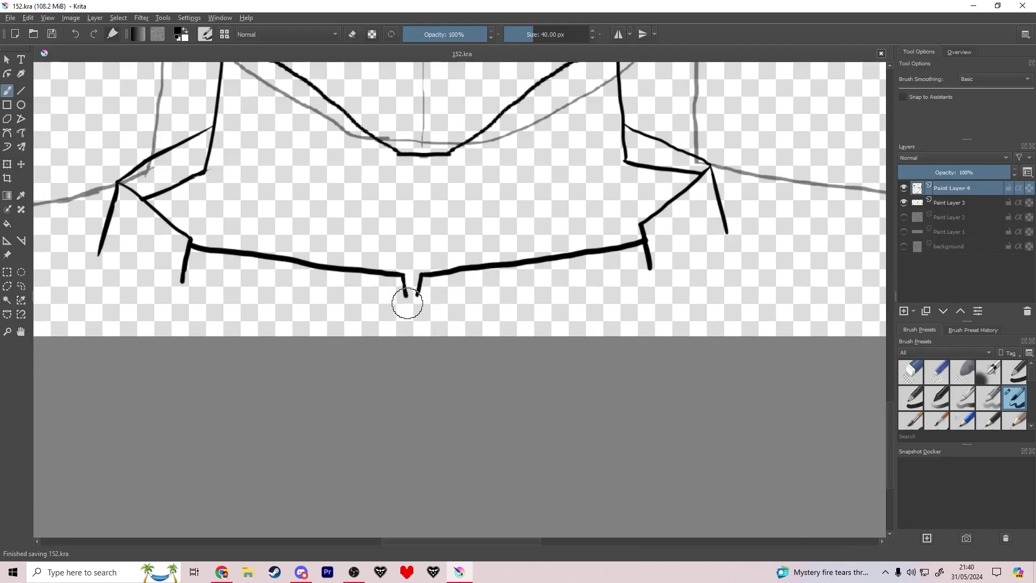
Redraw the diamond knot directly below the centre notch, and save the drawing.
left_click_drag(411, 291, 390, 313)
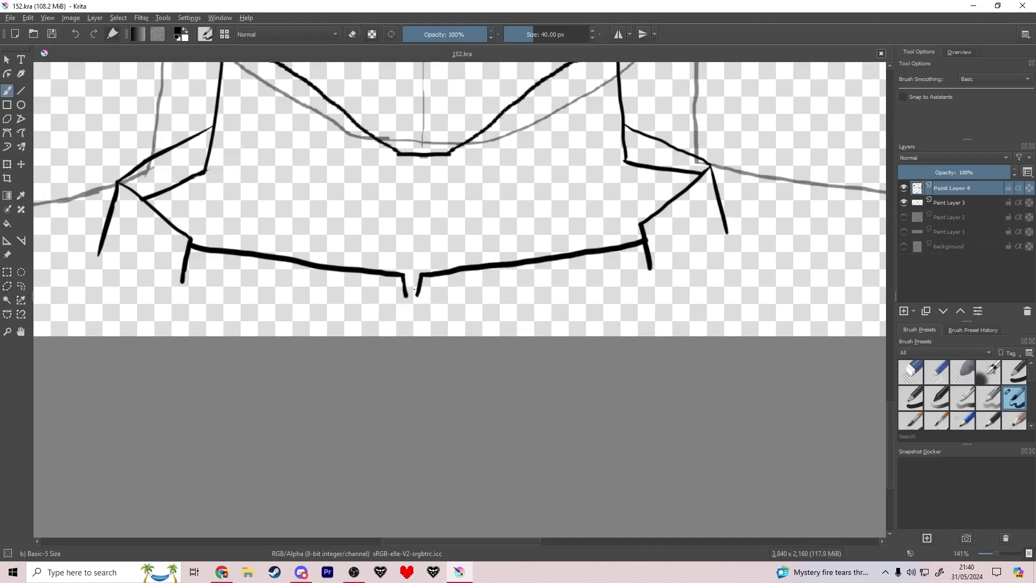
key("ctrl+z")
key("ctrl+z")
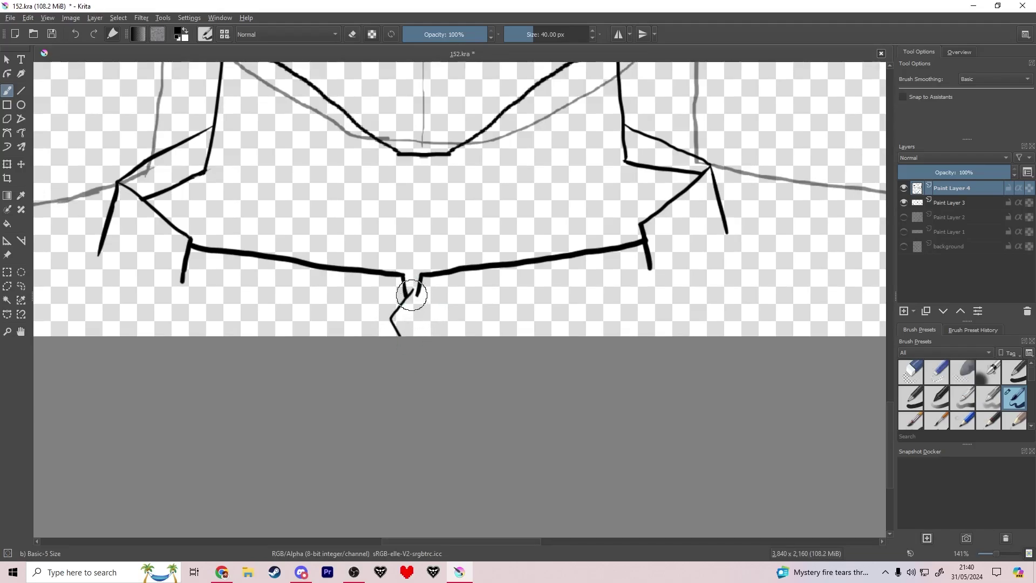
key("ctrl+z")
key("ctrl+z")
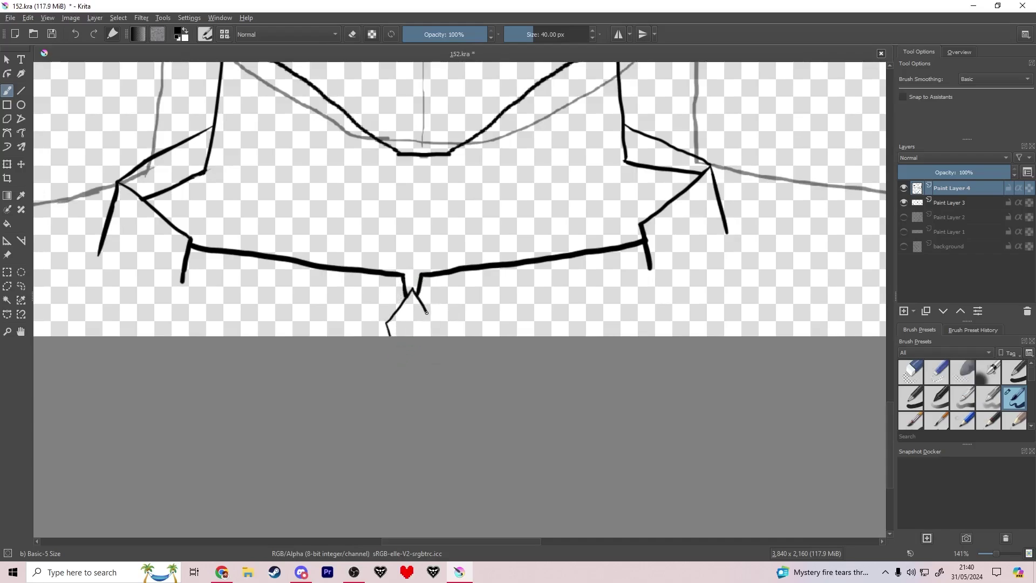
key("ctrl+s")
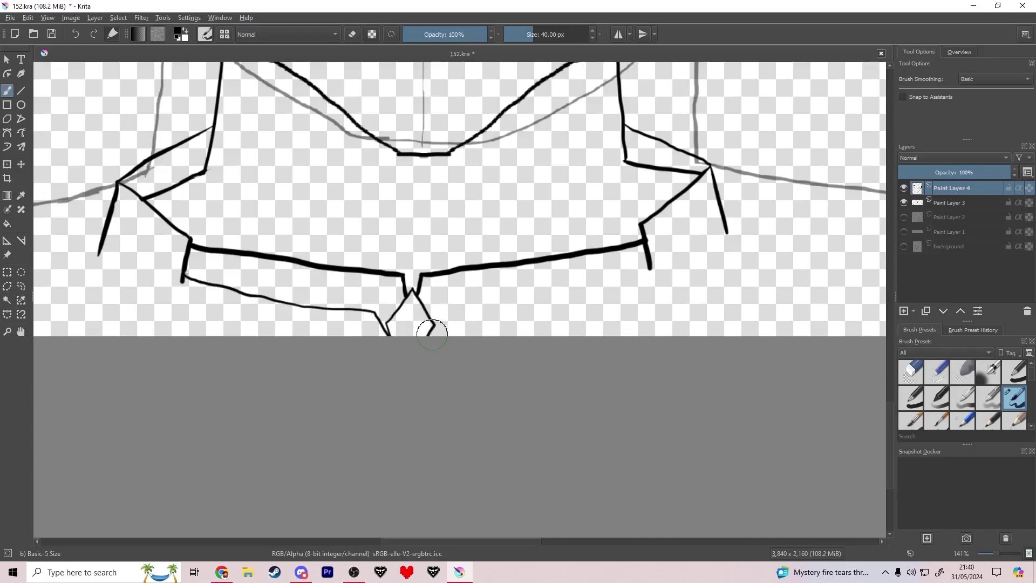
Complete the lower edge of the collar band on both sides and draw stripe lines inside it toward the knot.
key("ctrl+s")
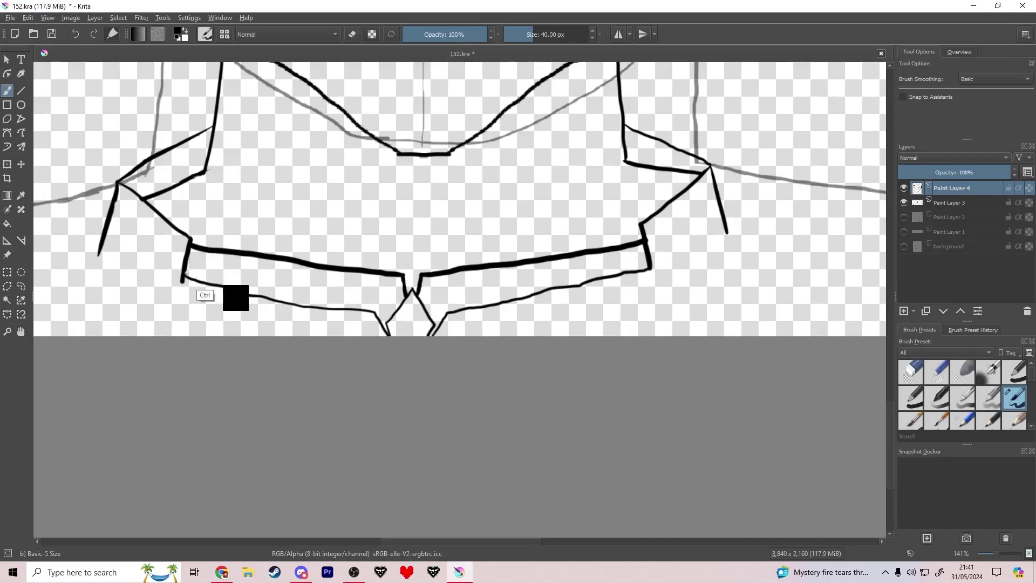
left_click_drag(188, 258, 204, 263)
mouse_move(349, 283)
left_mouse_down()
mouse_move(401, 302)
mouse_move(356, 293)
left_mouse_up()
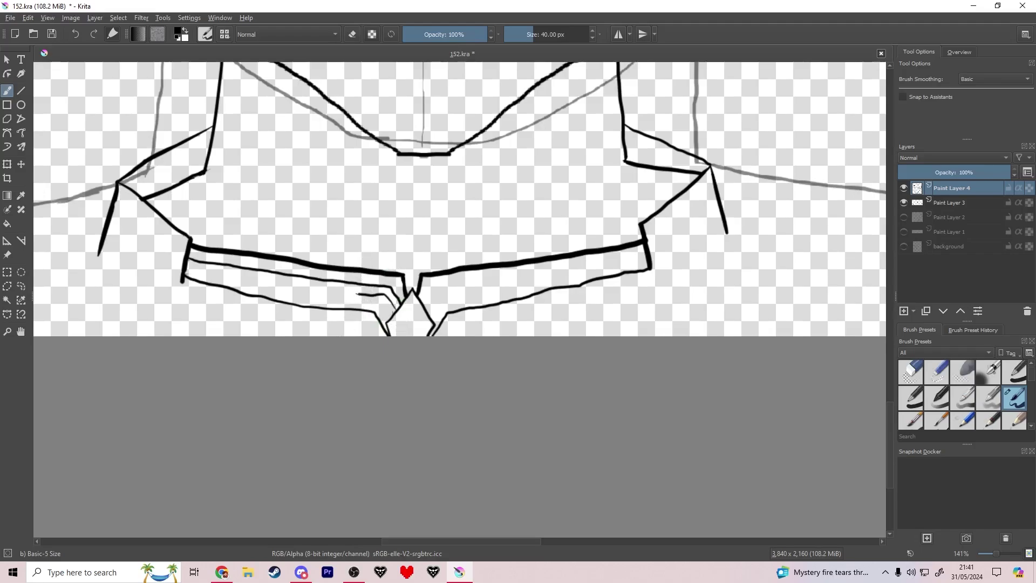
key("e")
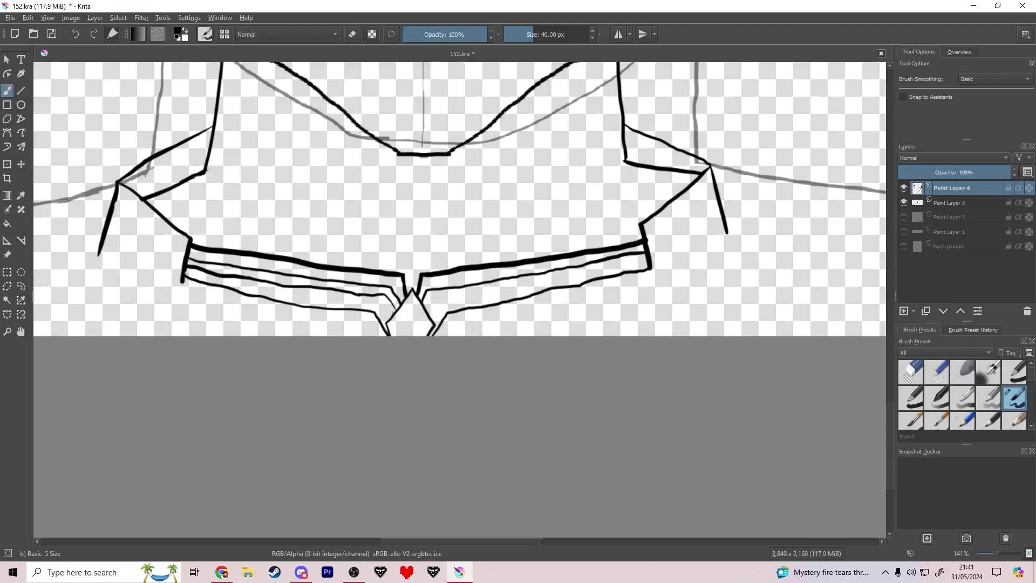
Draw a bow loop on each side of the diamond knot below the collar band, and save the drawing.
key("ctrl+s")
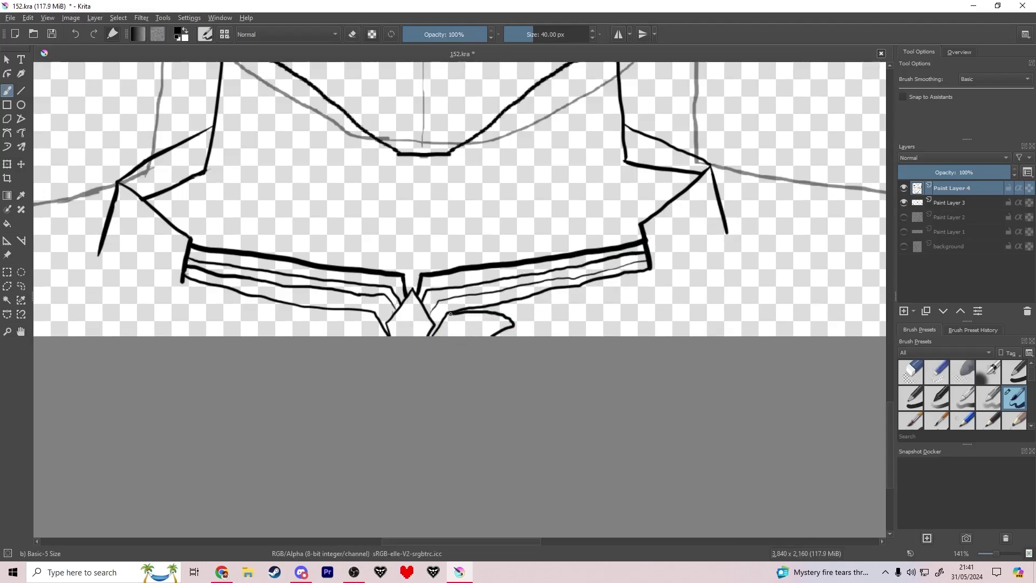
key("ctrl+z")
key("ctrl+s")
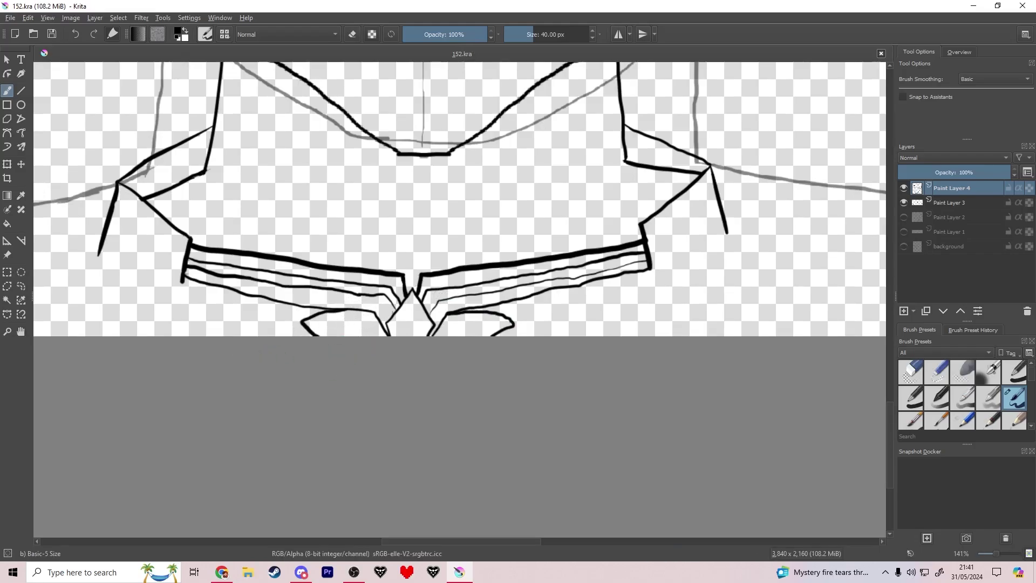
Draw the left shoulder line outward from the collar, with two vertical garment lines running down to the canvas edge.
scroll(144, 381, "down", 1)
mouse_move(144, 382)
left_mouse_down()
mouse_move(582, 401)
mouse_move(491, 416)
left_mouse_up()
scroll(433, 392, "up", 1)
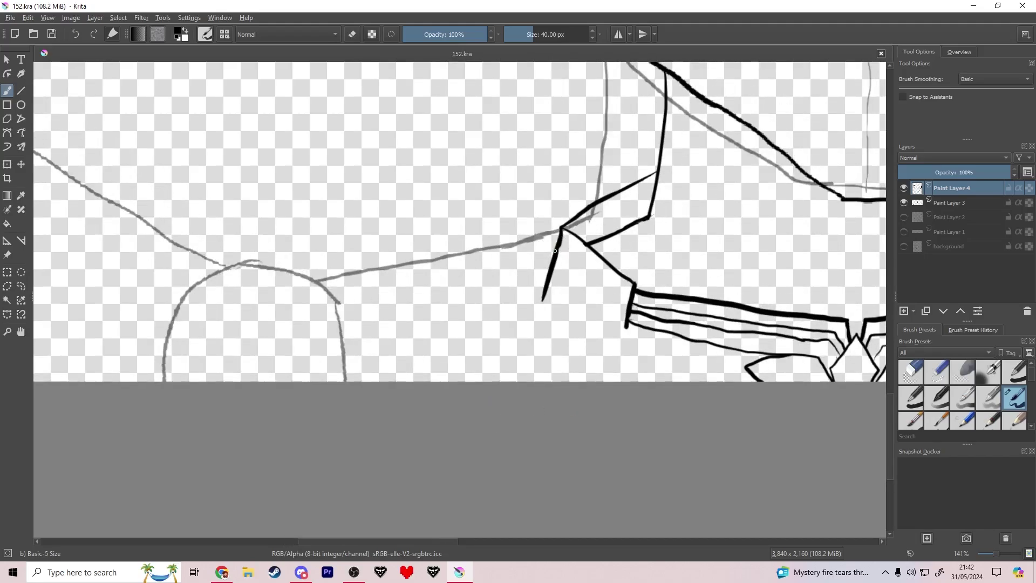
key("ctrl+z")
left_click_drag(499, 270, 492, 381)
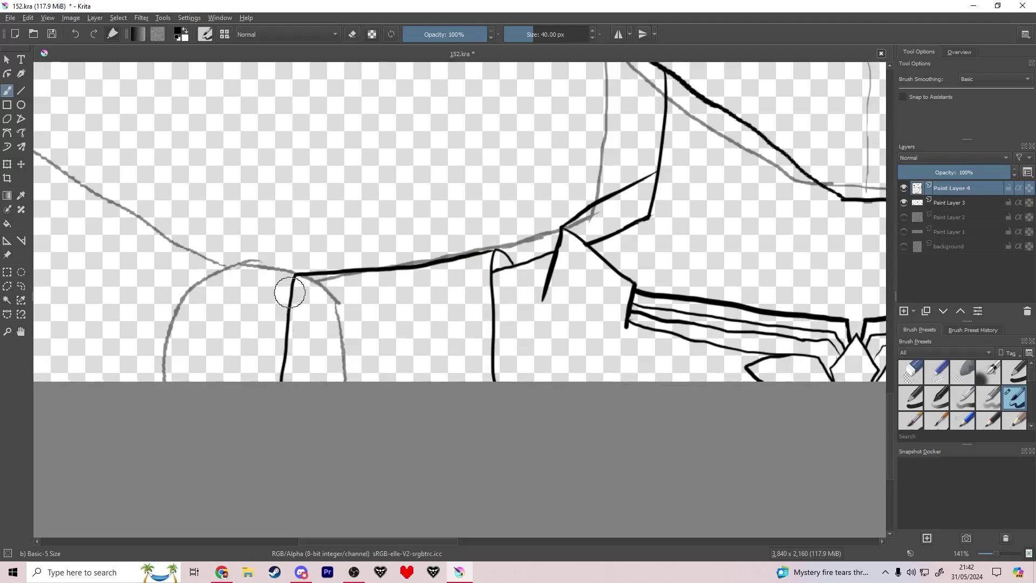
Draw the left arm's upper edge from the shoulder to the sketched elbow, and its lower edge down to the canvas border.
left_click_drag(251, 262, 499, 399)
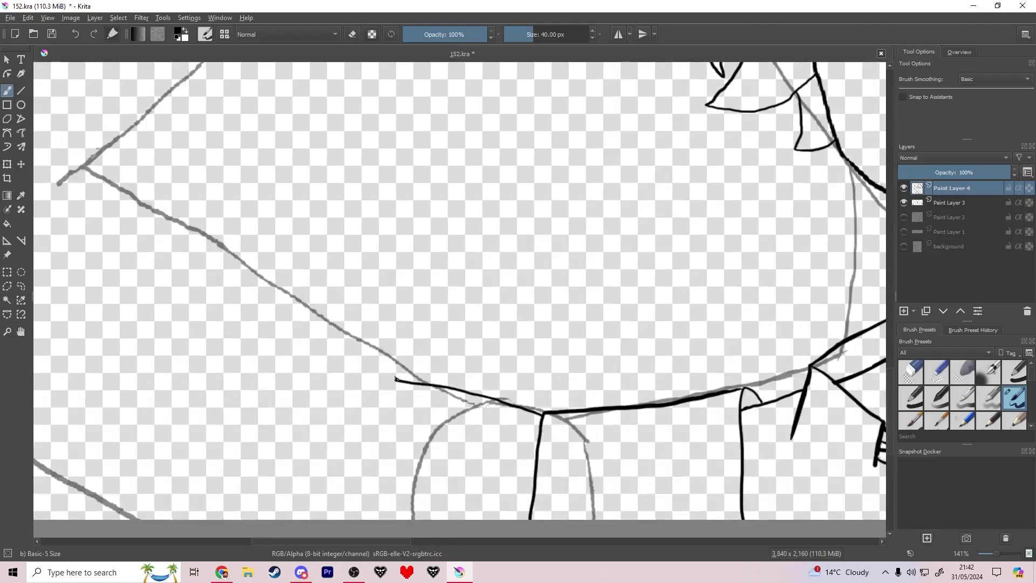
mouse_move(397, 379)
left_mouse_down()
mouse_move(281, 290)
mouse_move(50, 179)
left_mouse_up()
left_click_drag(35, 330, 261, 282)
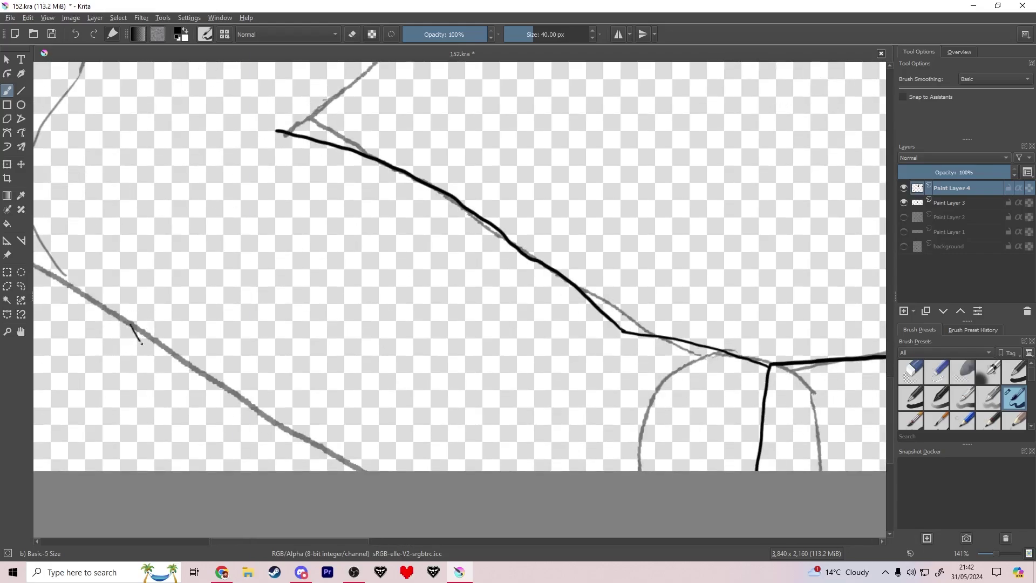
left_click_drag(142, 343, 267, 437)
key("ctrl+z")
mouse_move(62, 273)
left_mouse_down()
mouse_move(215, 423)
mouse_move(329, 496)
left_mouse_up()
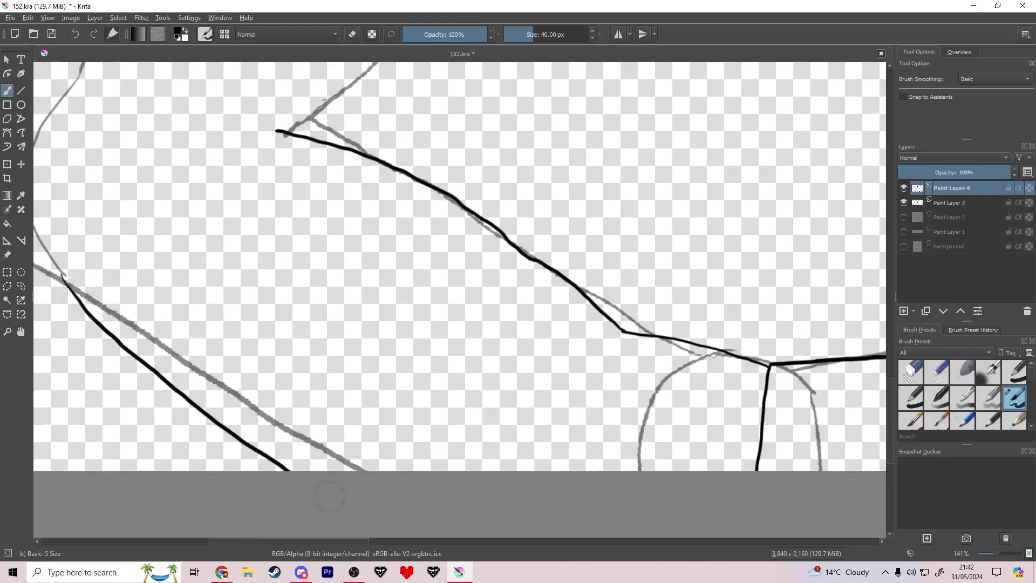
Hide the sketch on Paint Layer 3, redraw the upper outer edge of the left eye's iris, and save the drawing.
scroll(329, 496, "down", 5)
left_click(904, 202)
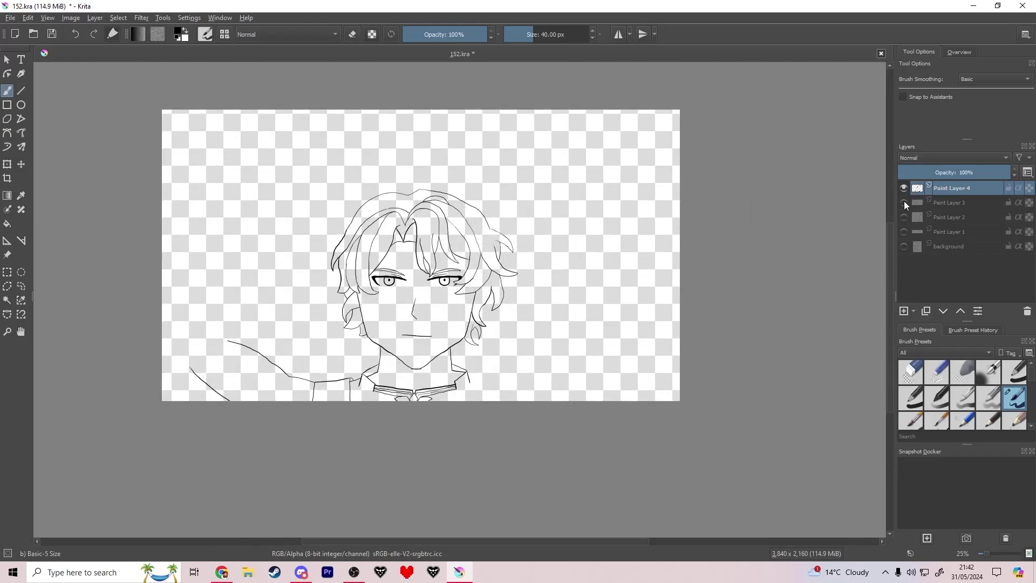
scroll(454, 278, "up", 8)
key("e")
left_click_drag(377, 280, 384, 294)
key("e")
left_click_drag(387, 279, 385, 298)
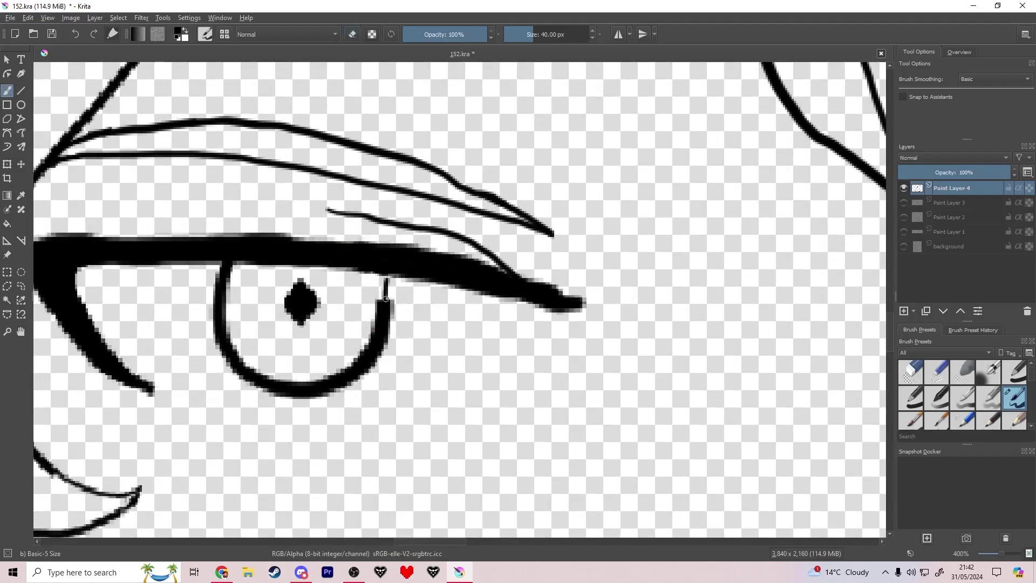
key("ctrl+s")
Show the Paint Layer 3 sketch and trace the left arm's outer edge around the elbow and up the forearm.
scroll(385, 297, "down", 8)
scroll(303, 340, "up", 3)
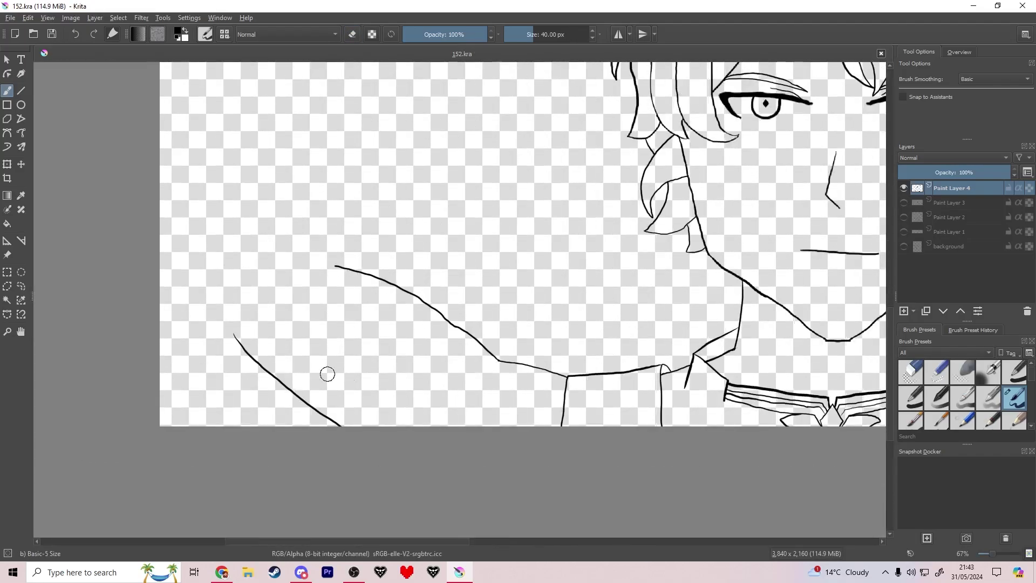
scroll(327, 374, "up", 1)
left_click(903, 203)
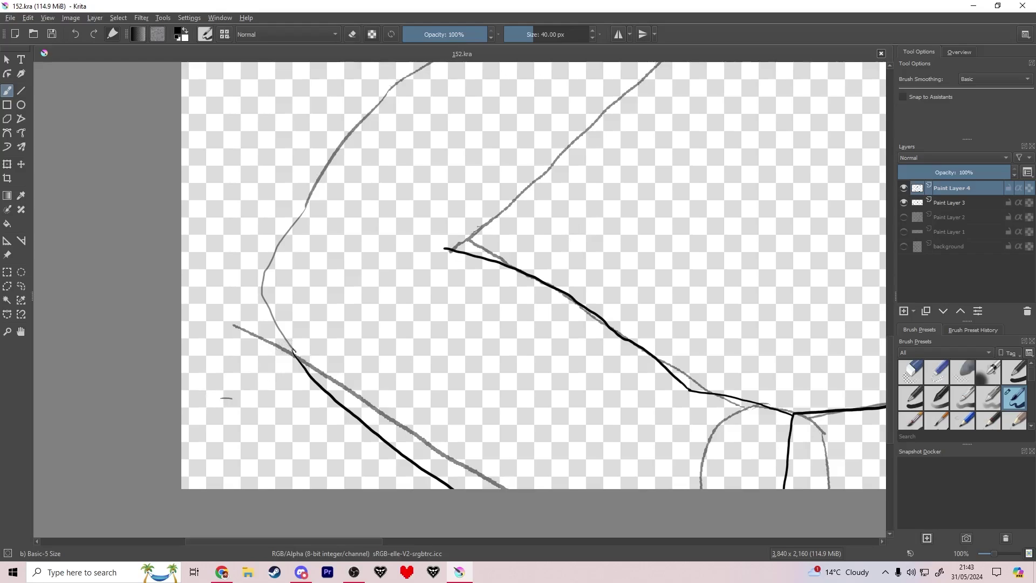
mouse_move(284, 340)
left_mouse_down()
mouse_move(266, 283)
mouse_move(293, 237)
left_mouse_up()
key("ctrl+z")
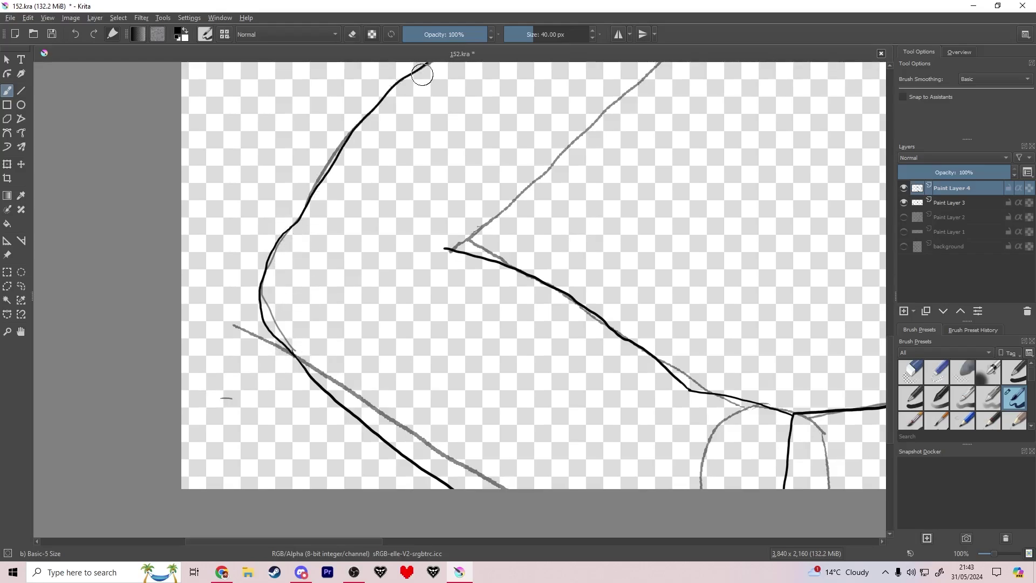
left_click_drag(535, 193, 395, 356)
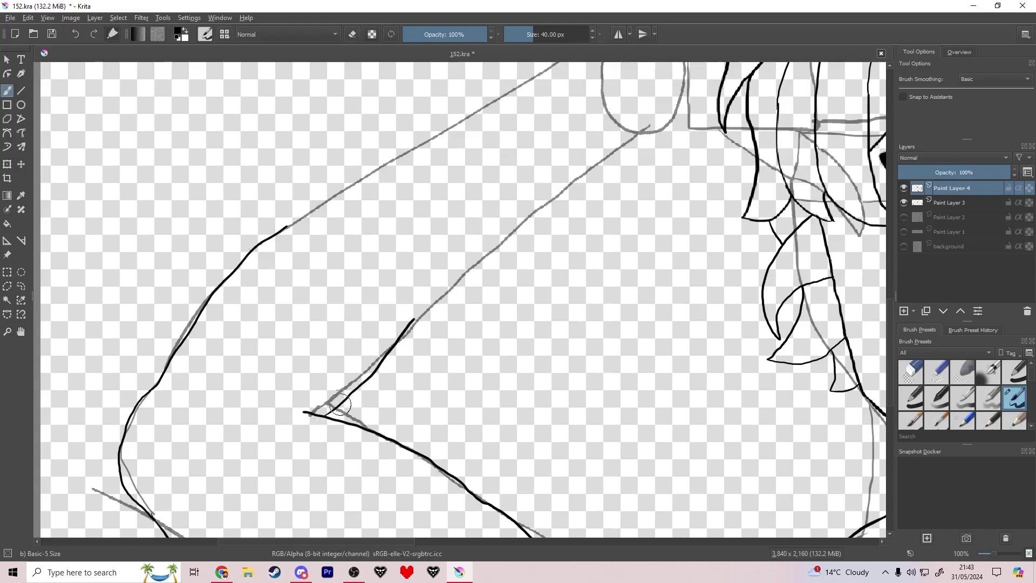
Tidy the inner elbow corner, draw a short inner forearm line rising from it, and save the drawing.
key("e")
scroll(341, 421, "up", 3)
mouse_move(341, 422)
left_mouse_down()
mouse_move(562, 273)
mouse_move(474, 279)
left_mouse_up()
key("ctrl+s")
key("ctrl+s")
scroll(377, 300, "down", 5)
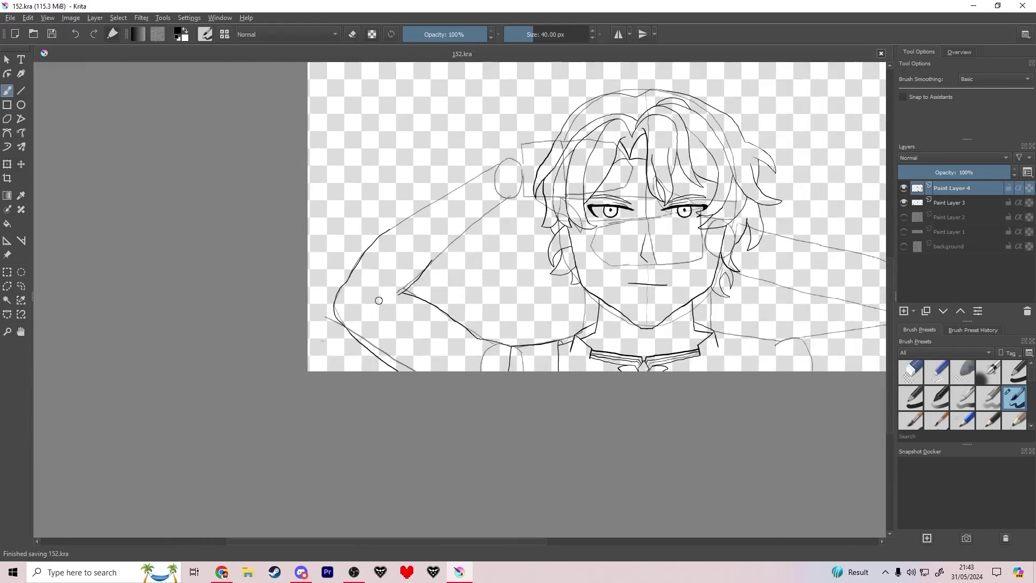
Try to extend the outer and inner forearm edges along the sketch toward the wrist.
scroll(416, 200, "up", 3)
left_click_drag(416, 199, 269, 294)
mouse_move(216, 259)
left_mouse_down()
mouse_move(577, 70)
mouse_move(592, 78)
mouse_move(485, 169)
mouse_move(375, 210)
mouse_move(366, 183)
left_mouse_up()
key("e")
key("e")
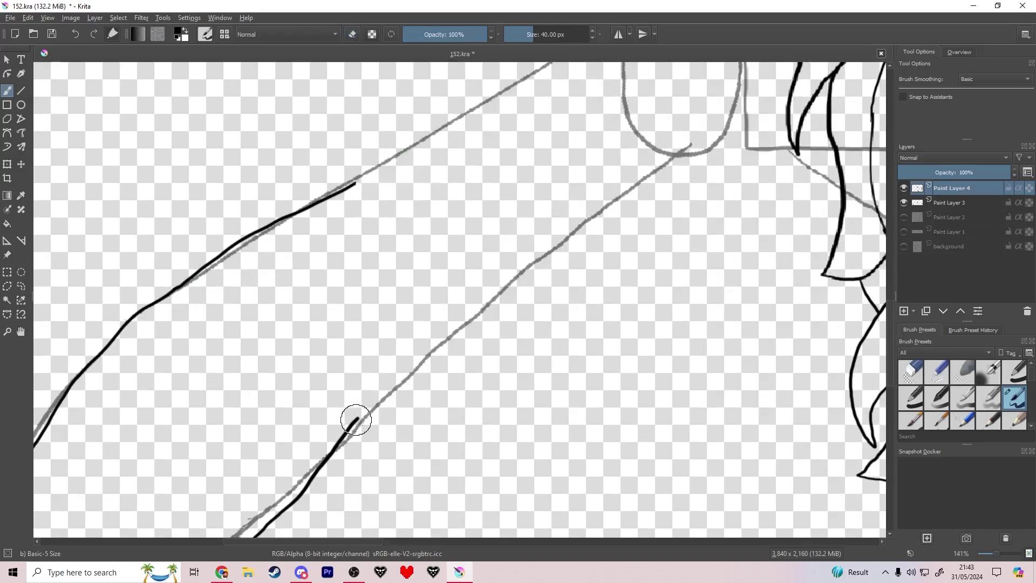
mouse_move(373, 403)
left_mouse_down()
mouse_move(532, 244)
mouse_move(655, 150)
left_mouse_up()
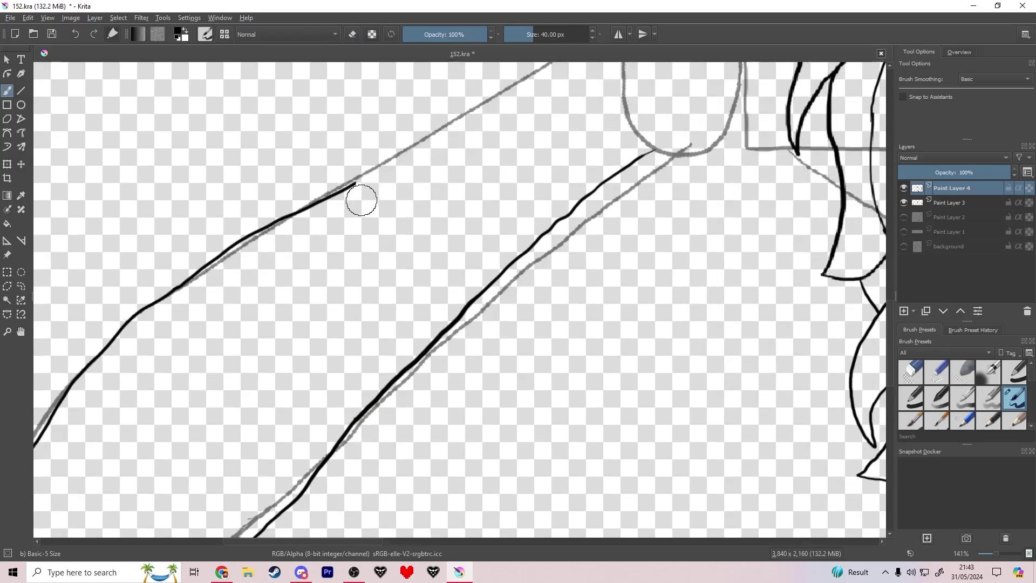
left_click_drag(384, 161, 569, 53)
left_click_drag(650, 72, 490, 219)
scroll(480, 200, "down", 4)
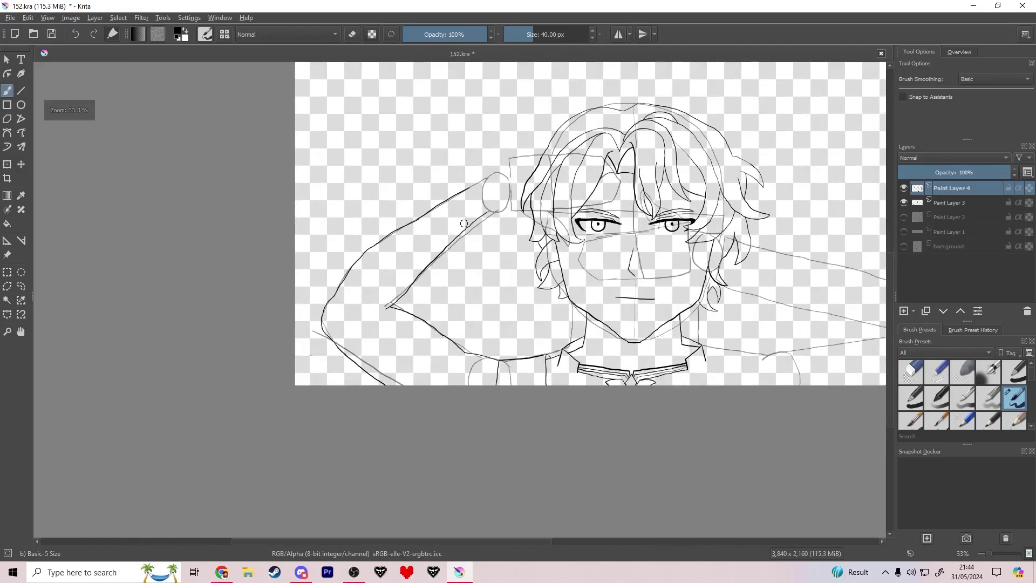
Hide the sketch, select the left arm freehand up to the shoulder, and enlarge it outward past the canvas's side edge.
left_click(903, 204)
mouse_move(668, 264)
left_mouse_down()
mouse_move(547, 236)
mouse_move(533, 210)
left_mouse_up()
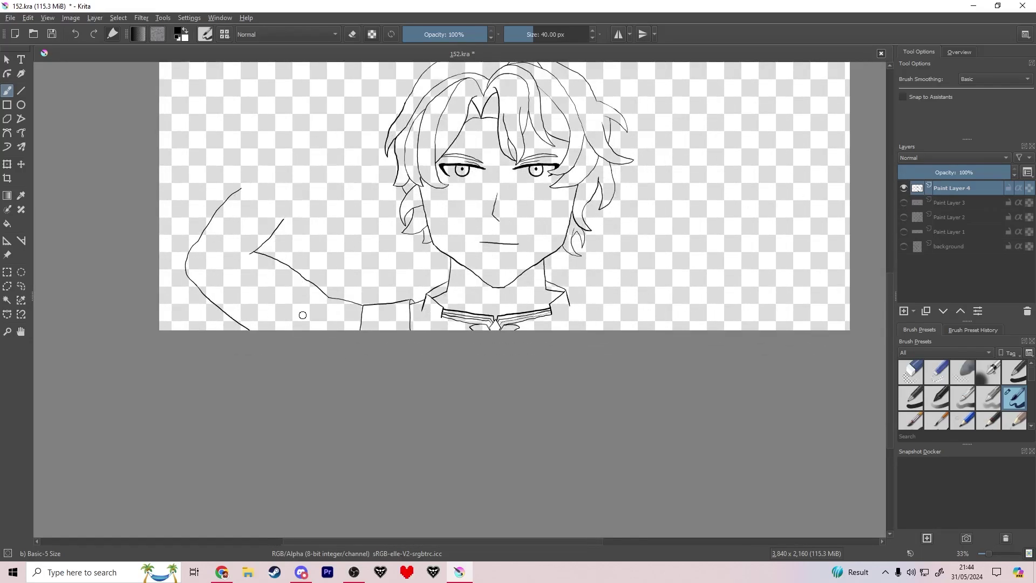
scroll(383, 305, "down", 3)
scroll(342, 298, "up", 5)
left_click(21, 286)
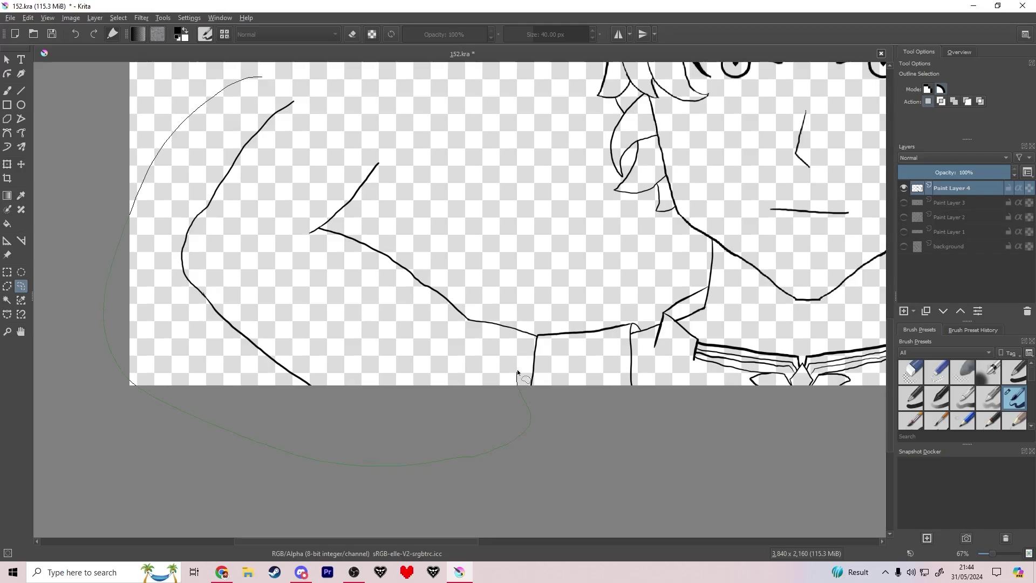
left_click_drag(531, 226, 276, 79)
left_click_drag(348, 224, 322, 267)
key("ctrl+t")
scroll(303, 270, "down", 2)
left_click_drag(187, 194, 104, 118)
left_click_drag(289, 172, 290, 201)
key("Return")
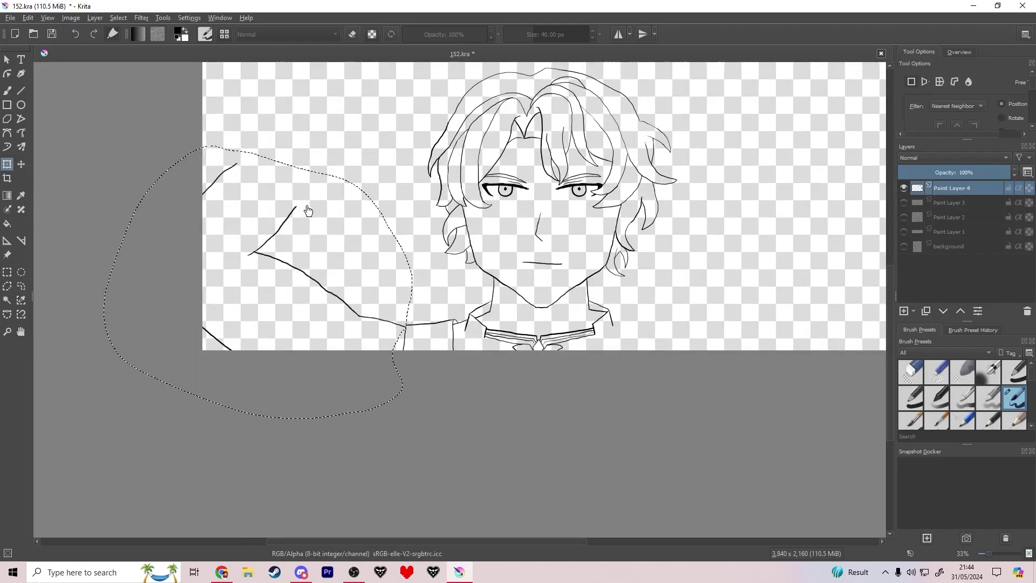
Clear the selection and redraw the enlarged arm's lower edge and its outer forearm line.
scroll(307, 276, "up", 3)
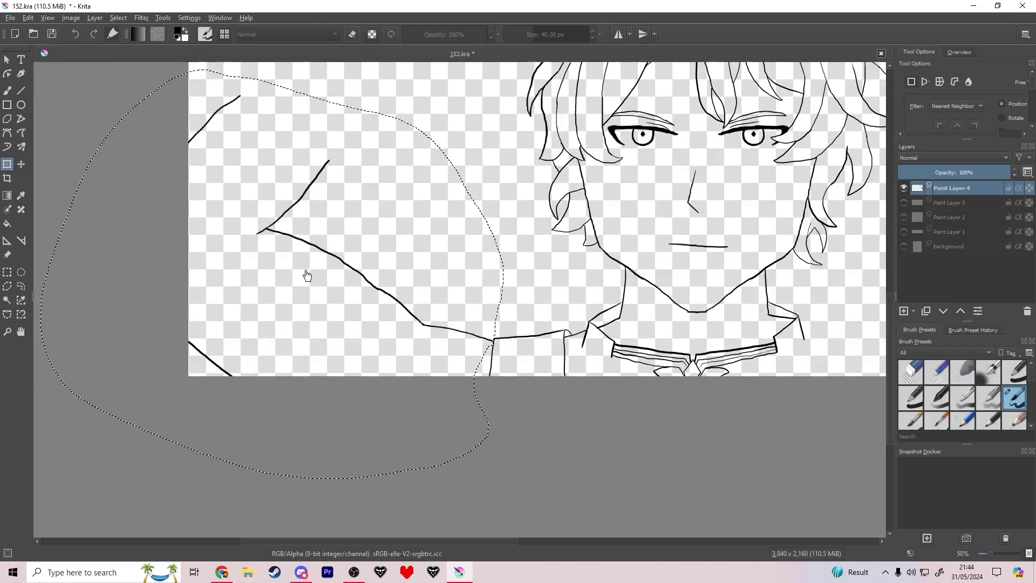
left_click(7, 274)
left_click(120, 229)
key("b")
key("e")
left_click_drag(185, 338, 232, 377)
mouse_move(178, 252)
left_mouse_down()
mouse_move(162, 326)
mouse_move(242, 274)
left_mouse_up()
key("e")
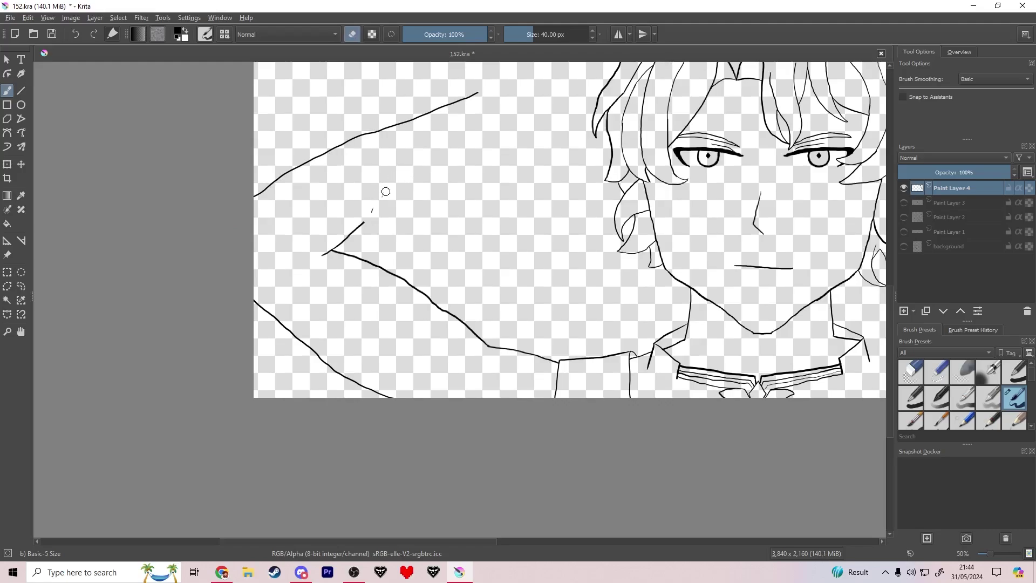
Erase the old inner forearm stub and draw a straight inner forearm line from the elbow corner toward the hair.
scroll(356, 250, "up", 2)
left_click_drag(353, 257, 261, 345)
key("e")
left_click(903, 203)
left_click_drag(550, 319, 507, 355)
left_click_drag(160, 393, 641, 154)
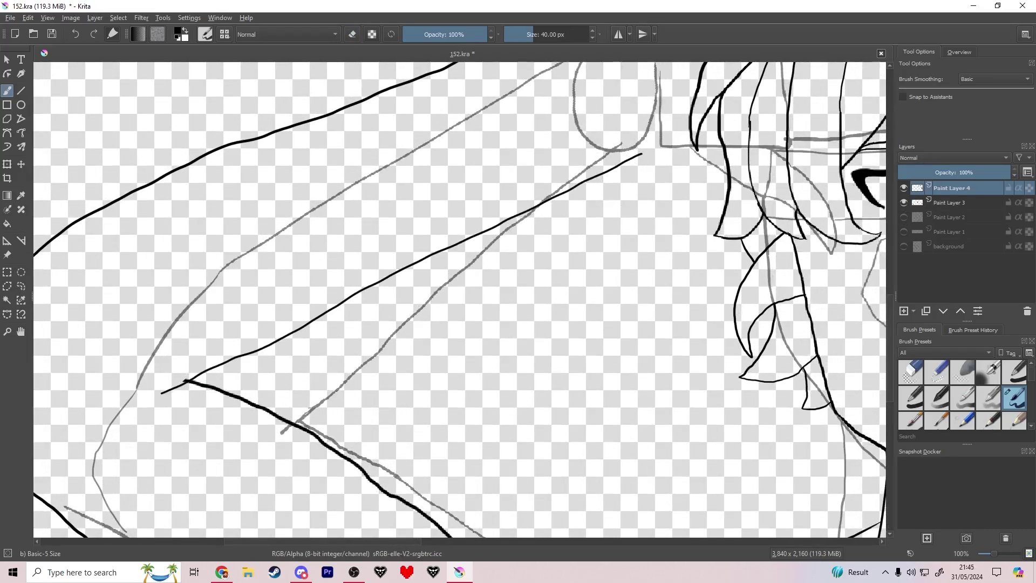
key("e")
scroll(356, 306, "down", 4)
left_click(904, 202)
left_click_drag(378, 291, 294, 284)
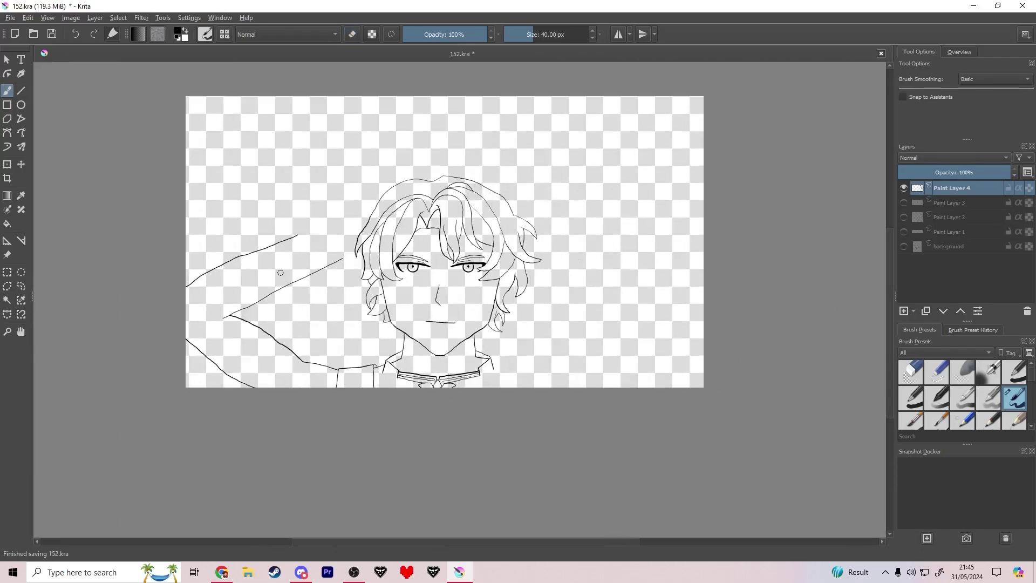
Try a flatter outer forearm line running from the canvas edge toward the hair in place of the erased one.
scroll(388, 331, "down", 2)
scroll(350, 302, "up", 5)
key("e")
scroll(356, 324, "down", 3)
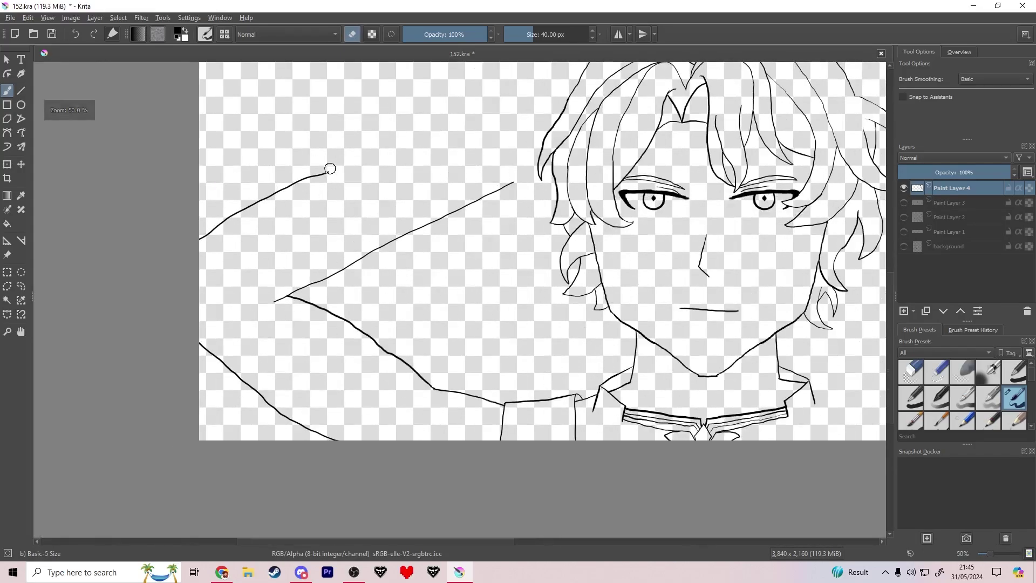
key("ctrl+z")
key("ctrl+z")
left_click_drag(422, 136, 201, 237)
left_click_drag(249, 242, 212, 307)
key("e")
left_click_drag(159, 260, 448, 223)
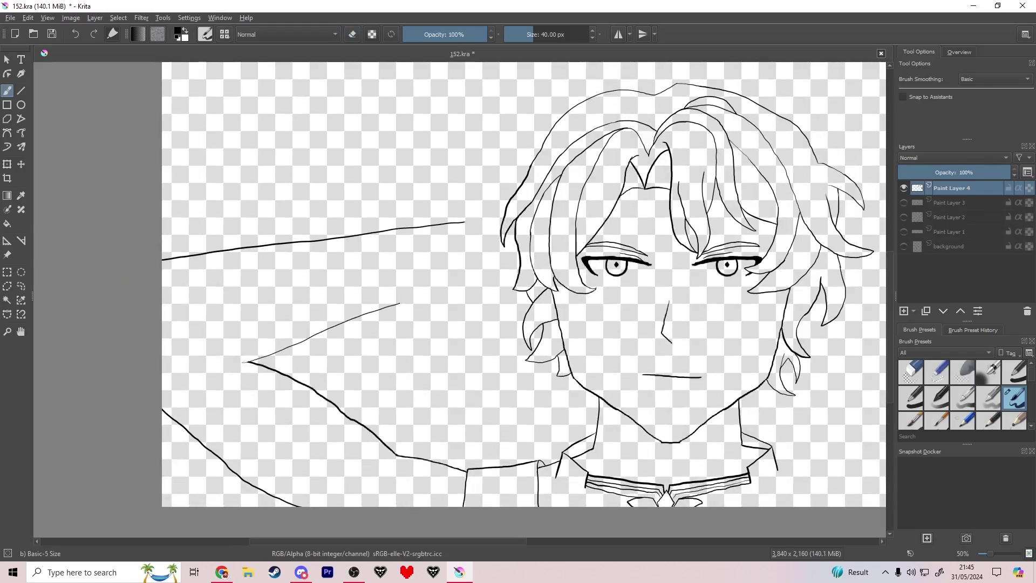
Undo the straight forearm lines and draw curved outer and inner forearm edges from the elbow to the hair.
key("ctrl+z")
scroll(484, 269, "down", 6)
scroll(460, 282, "up", 7)
key("ctrl+z")
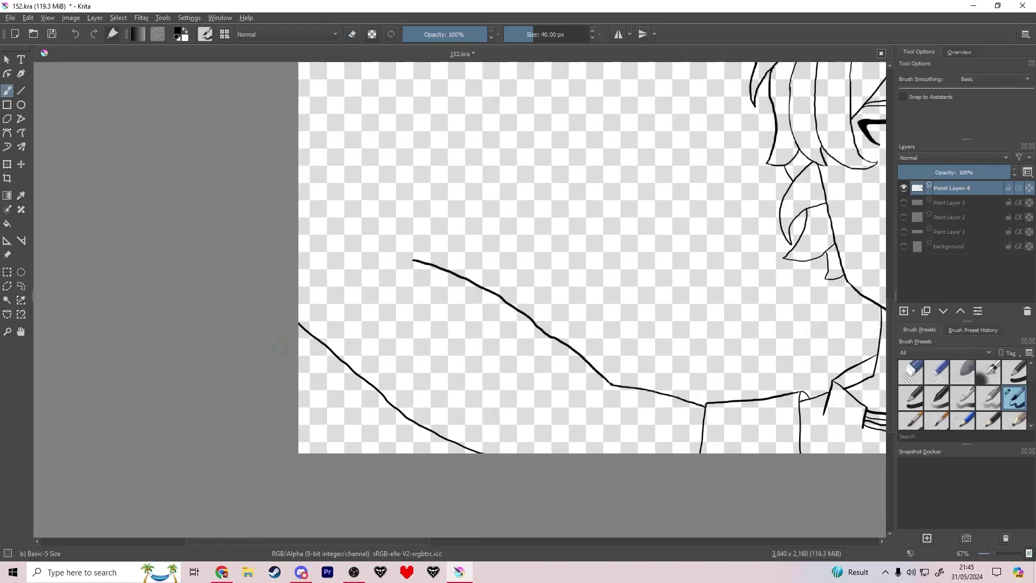
mouse_move(309, 198)
left_mouse_down()
mouse_move(613, 126)
mouse_move(741, 121)
left_mouse_up()
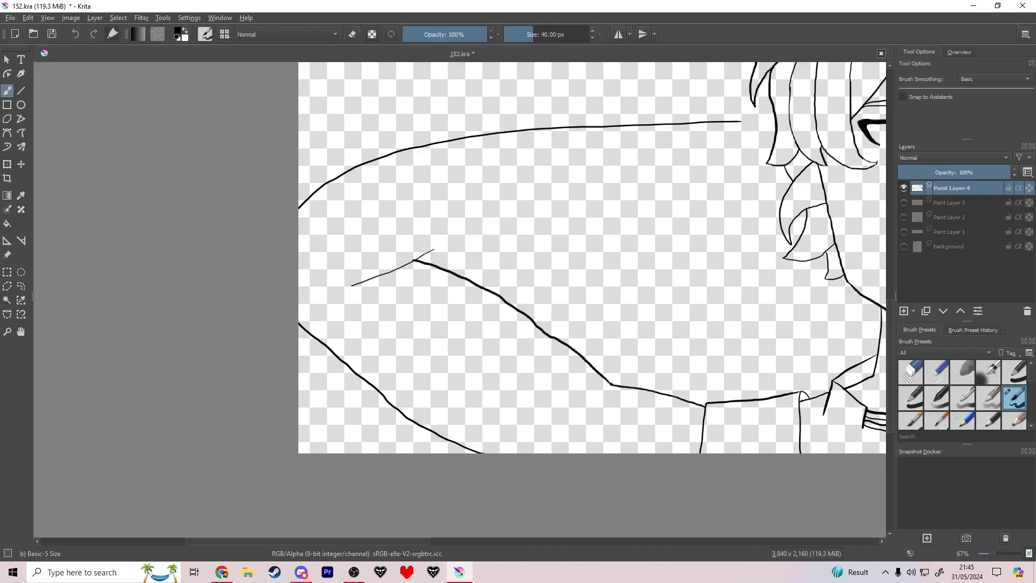
left_click_drag(434, 250, 725, 191)
key("ctrl+z")
mouse_move(352, 264)
left_mouse_down()
mouse_move(673, 223)
mouse_move(520, 234)
mouse_move(751, 198)
left_mouse_up()
key("ctrl+z")
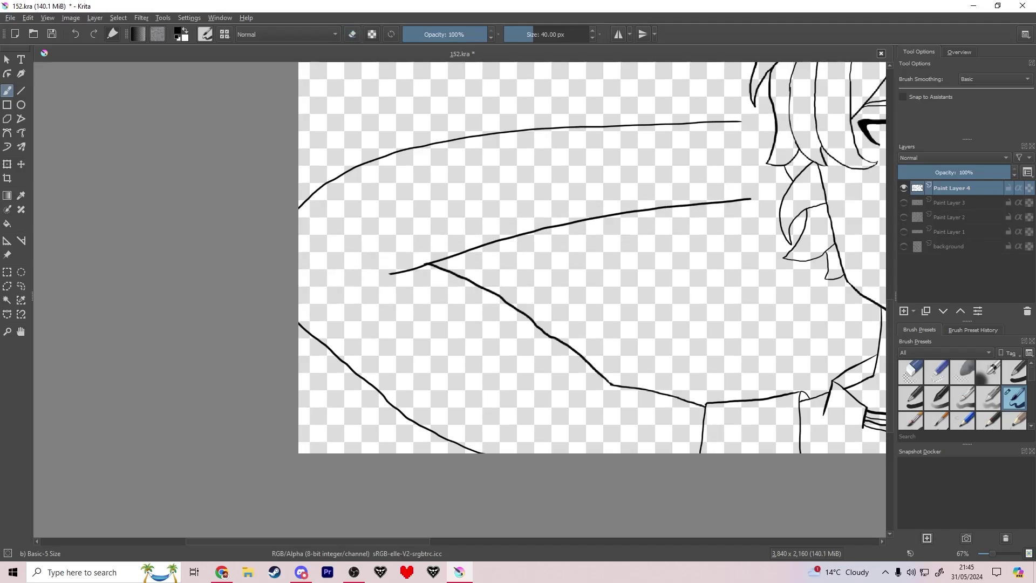
Check the curved forearm edges against the Paint Layer 3 sketch by showing and hiding it.
key("minus")
key("minus")
left_click(903, 202)
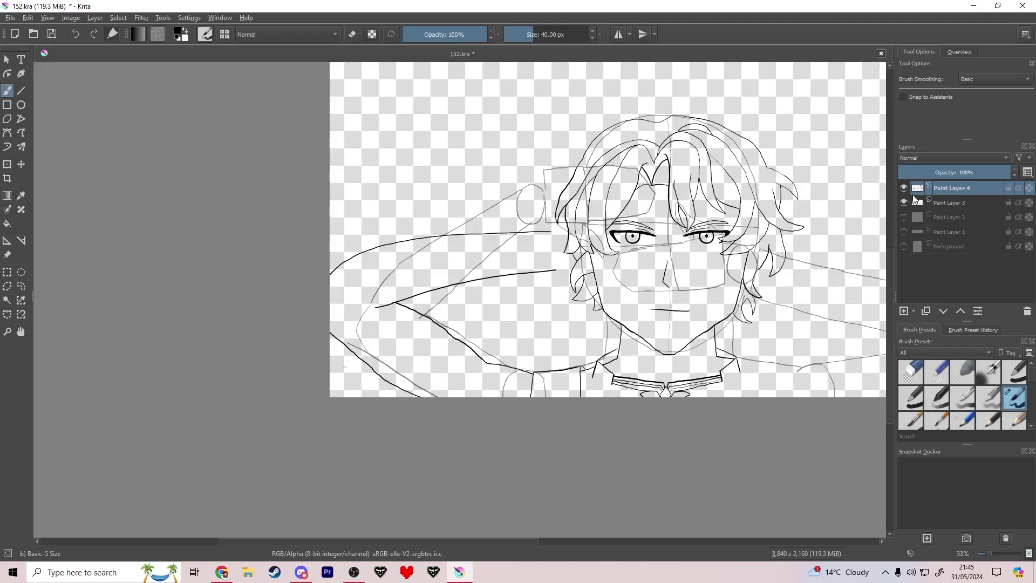
left_click_drag(702, 206, 683, 190)
scroll(451, 259, "up", 1)
left_click(903, 202)
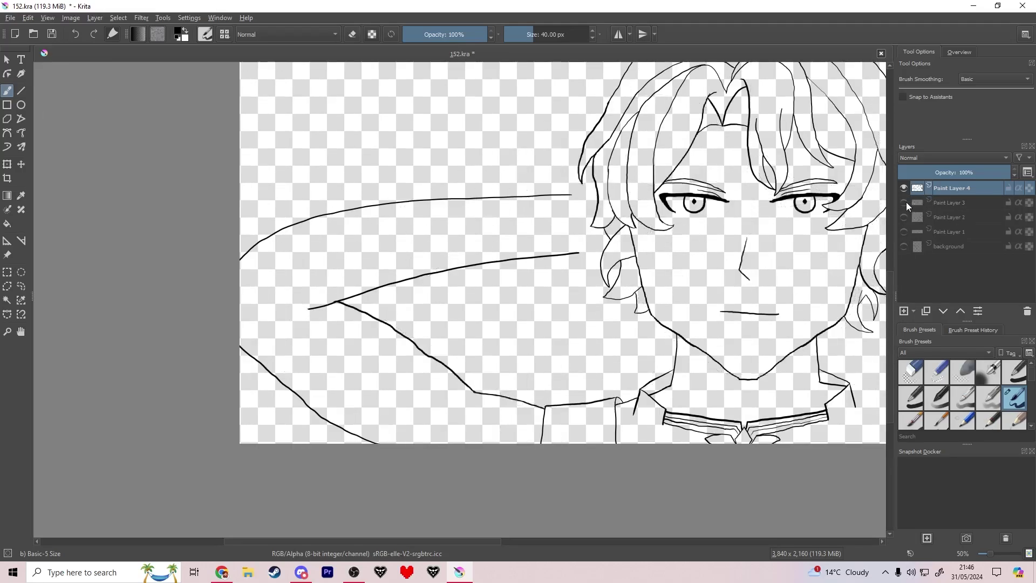
Compare the drawing with and without the curved forearm edges and undo both of them.
scroll(663, 246, "down", 3)
left_click_drag(662, 245, 636, 249)
key("ctrl+z")
key("ctrl+z")
scroll(553, 259, "up", 3)
key("ctrl+shift+z")
key("ctrl+shift+z")
left_click_drag(550, 259, 423, 249)
key("ctrl+z")
key("ctrl+z")
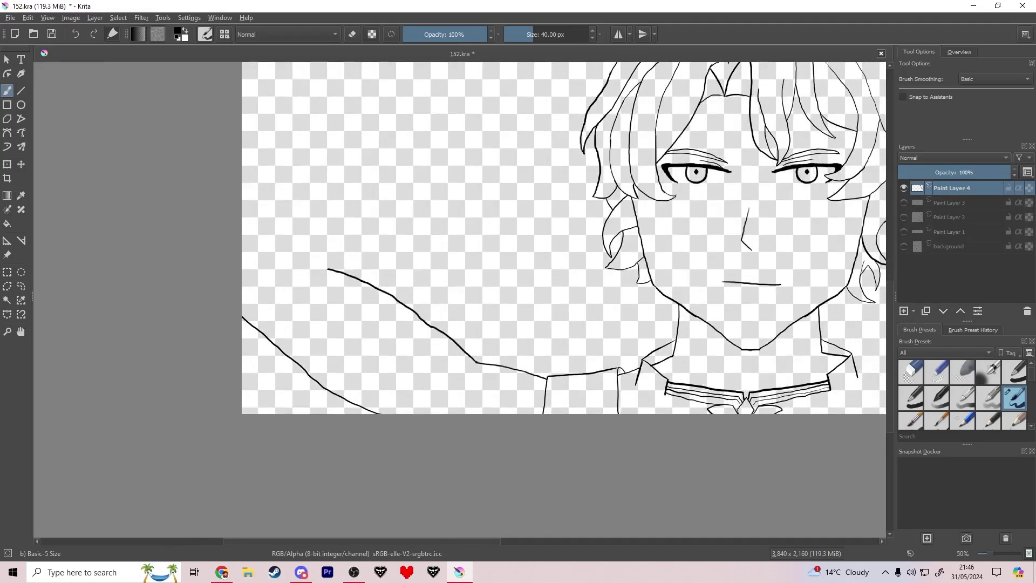
Show the sketch and draw the outer and inner forearm edges rising to the sketched wrist circle.
scroll(341, 271, "up", 1)
mouse_move(341, 272)
left_mouse_down()
mouse_move(256, 346)
mouse_move(290, 347)
left_mouse_up()
left_click(903, 202)
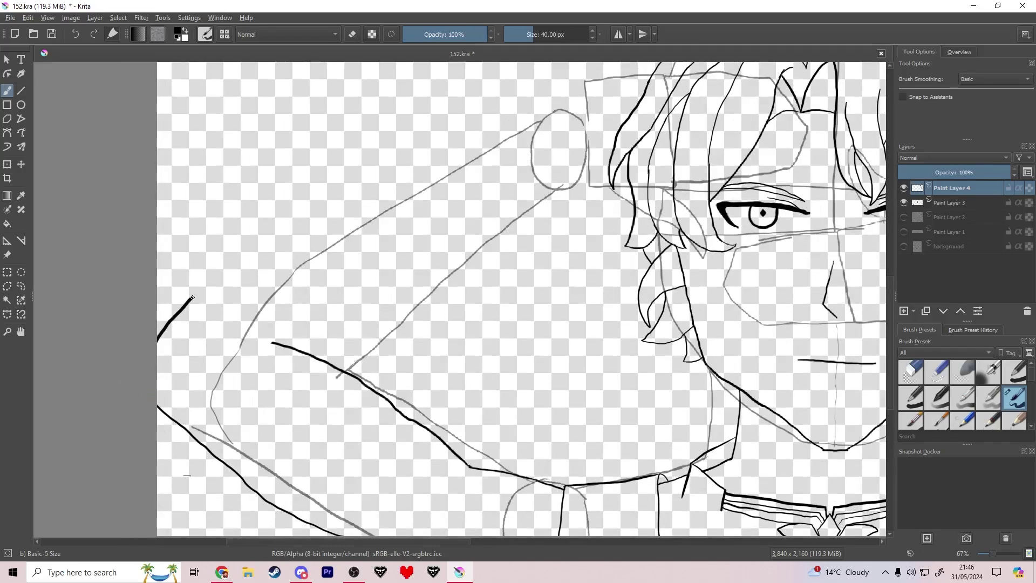
mouse_move(192, 297)
left_mouse_down()
mouse_move(312, 209)
mouse_move(460, 142)
left_mouse_up()
left_click_drag(432, 271, 567, 189)
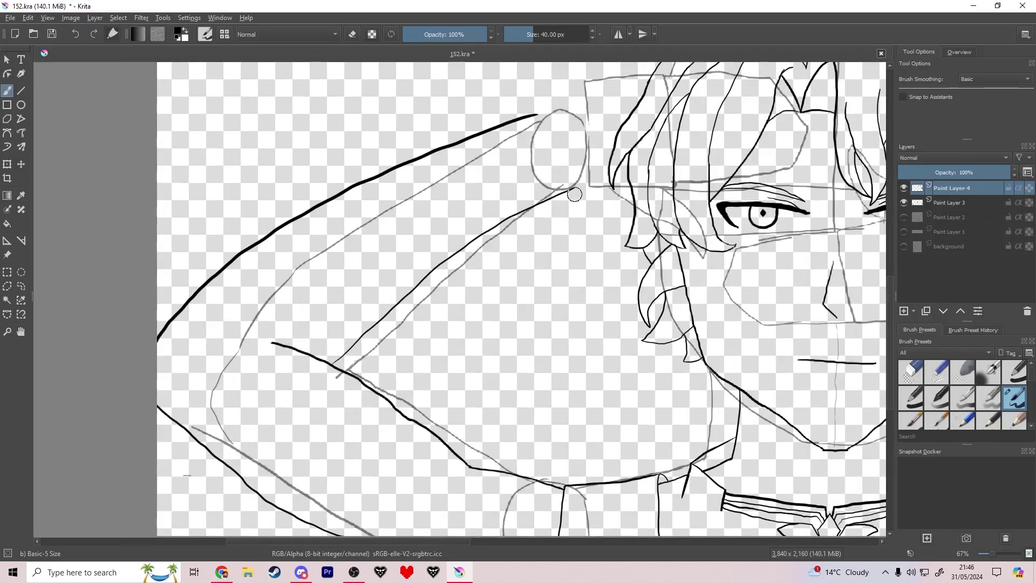
key("ctrl+z")
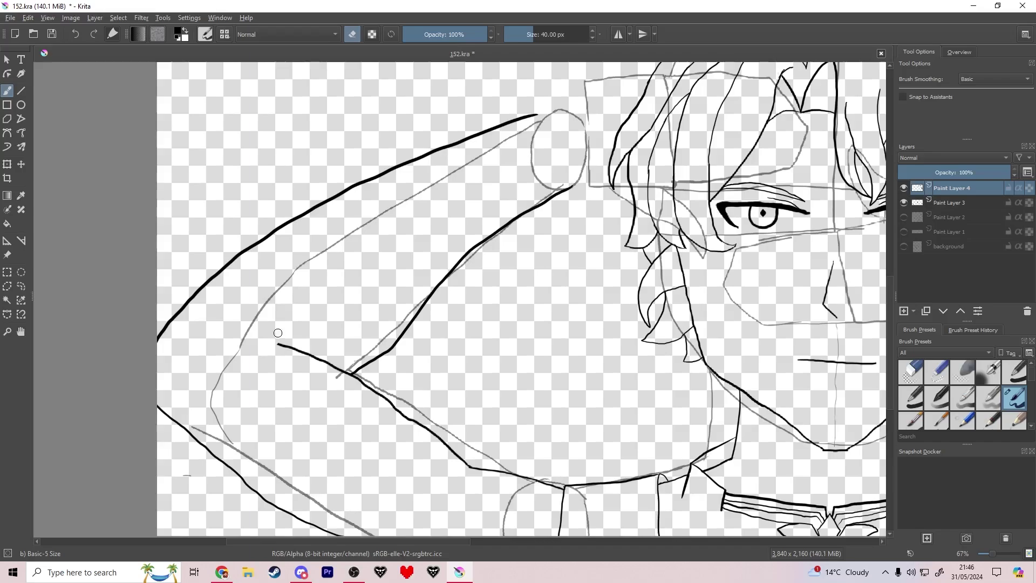
Redraw the outer forearm as a rounded elbow inside the canvas, join it to the arm's lower edge, and save.
mouse_move(159, 337)
left_mouse_down()
mouse_move(319, 196)
mouse_move(407, 162)
left_mouse_up()
key("e")
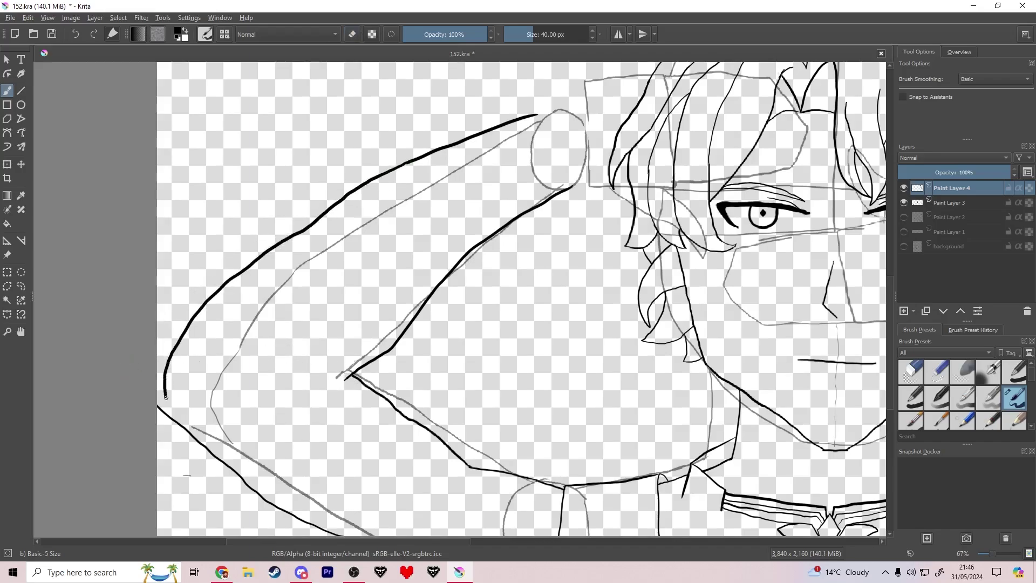
left_click_drag(166, 417, 176, 423)
left_click_drag(197, 480, 178, 474)
key("e")
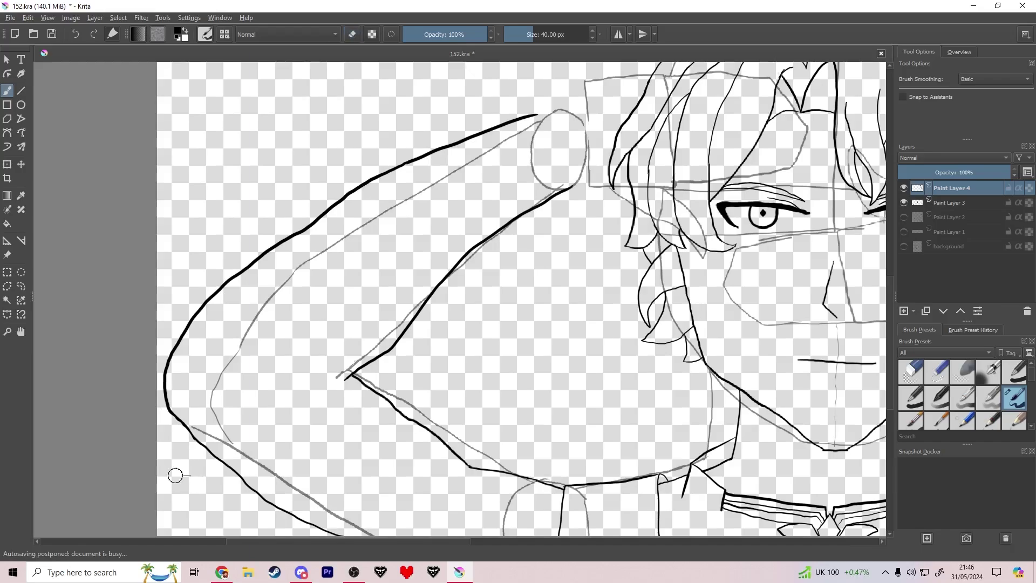
scroll(206, 447, "down", 6)
key("ctrl+s")
Hide the sketch, erase and redraw the arm's lower edge from the elbow to the canvas bottom, and save.
left_click(904, 202)
left_click_drag(234, 441, 346, 335)
scroll(346, 335, "up", 2)
scroll(346, 335, "up", 4)
key("e")
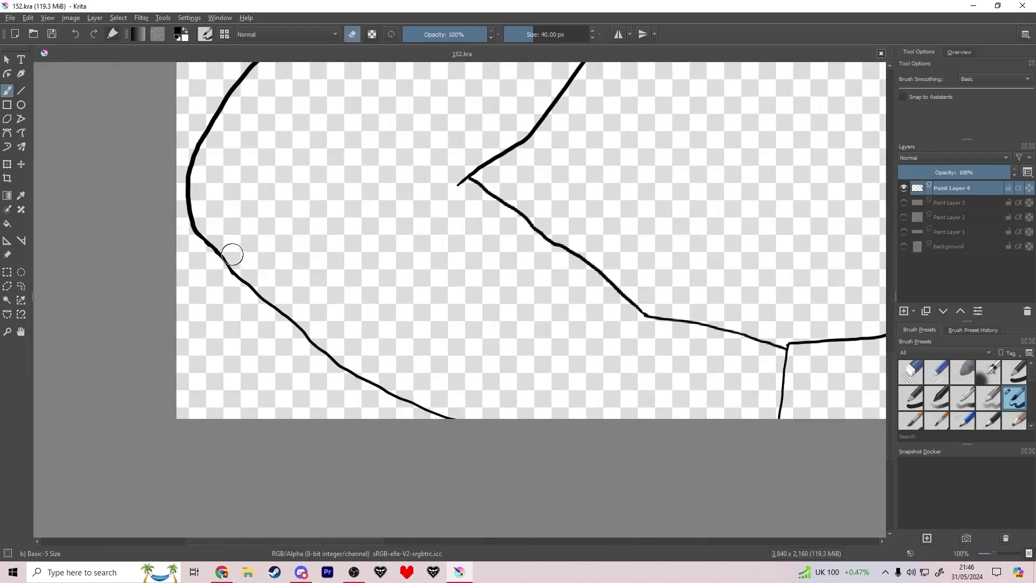
left_click_drag(231, 250, 421, 416)
key("e")
mouse_move(203, 235)
left_mouse_down()
mouse_move(265, 323)
mouse_move(364, 419)
left_mouse_up()
scroll(461, 355, "down", 6)
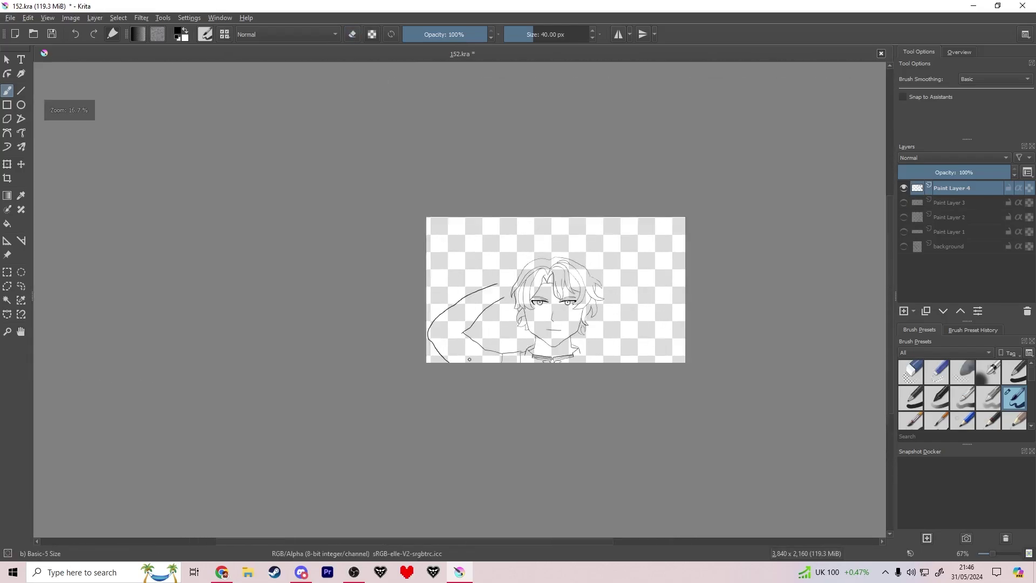
key("ctrl+s")
Add a new paint layer above the line art and show the rough hand sketch on Paint Layer 1.
left_click_drag(459, 373, 374, 389)
left_click(902, 203)
scroll(420, 301, "up", 3)
left_click(903, 311)
scroll(397, 307, "up", 2)
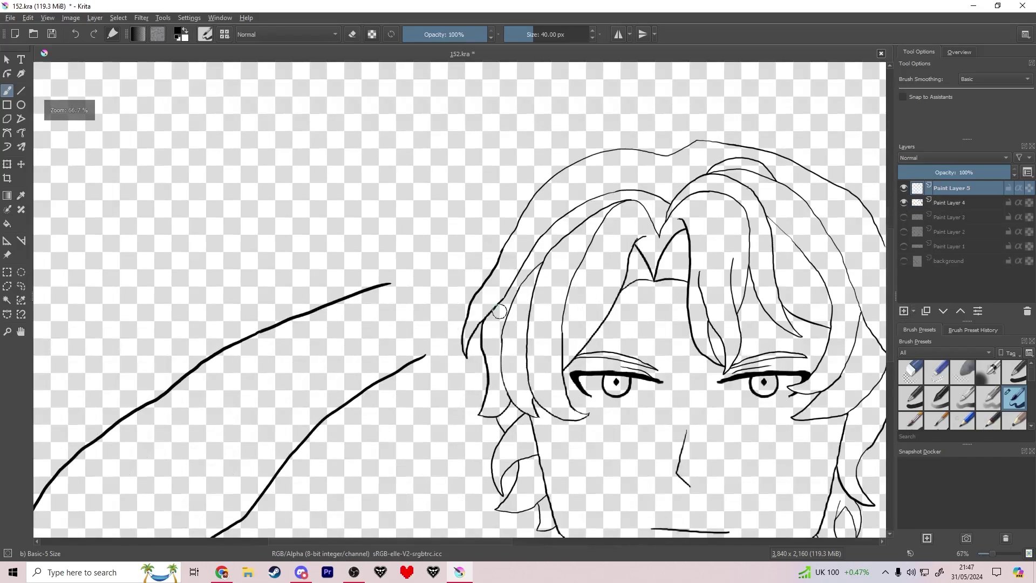
left_click_drag(397, 307, 251, 306)
left_click(902, 232)
left_click(903, 218)
left_click_drag(903, 218, 905, 246)
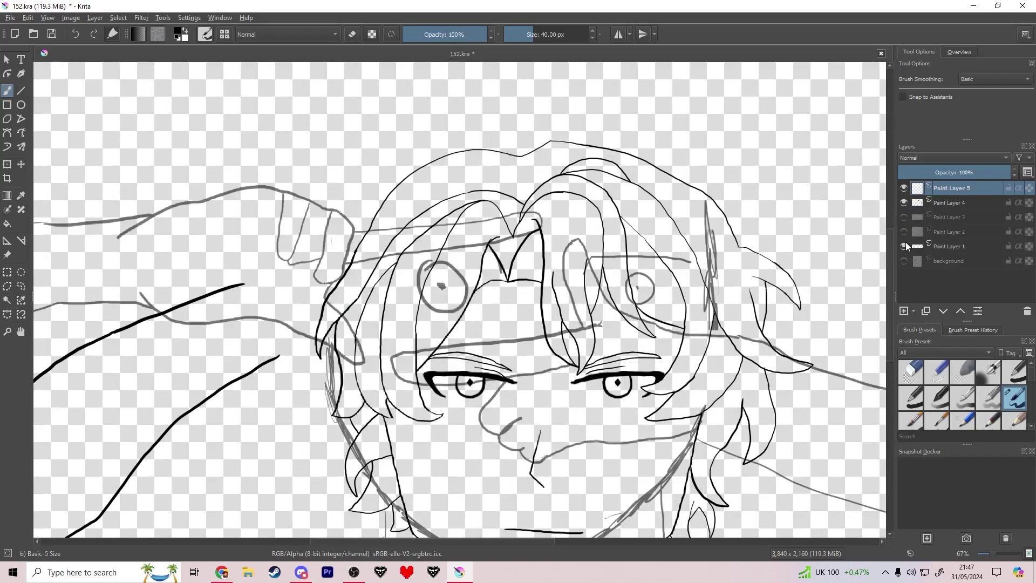
Select Paint Layer 1 and shift its sketch with the Transform tool so the hand overlaps the character's hair.
scroll(380, 269, "down", 2)
key("ctrl+t")
left_click(917, 249)
mouse_move(542, 294)
left_mouse_down()
mouse_move(568, 307)
mouse_move(573, 329)
left_mouse_up()
key("Return")
key("plus")
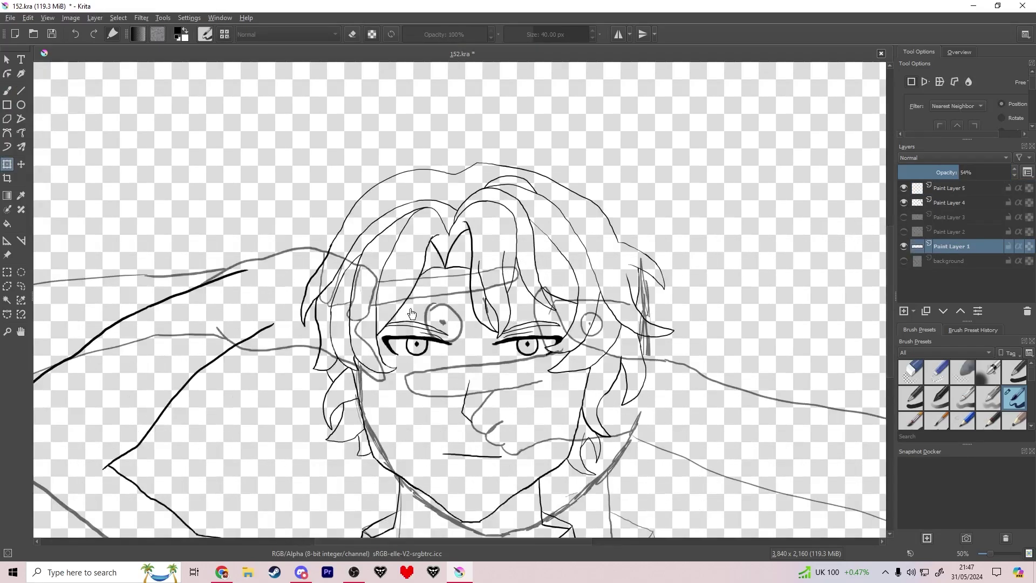
Show the Paint Layer 3 sketch together with the line art and the Paint Layer 1 sketch.
key("minus")
key("minus")
key("minus")
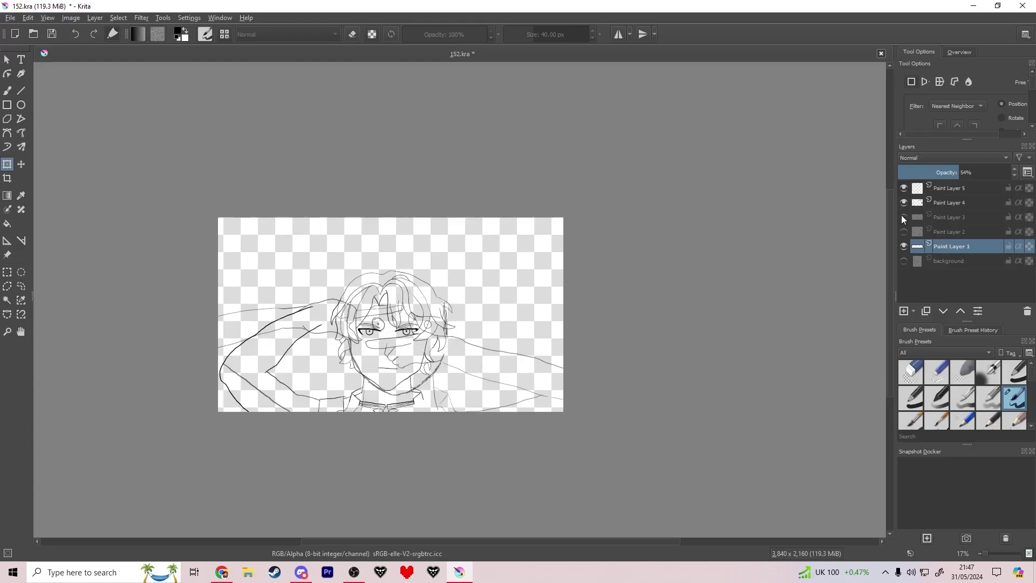
left_click(903, 217)
left_click(950, 188)
scroll(318, 311, "up", 3)
left_click_drag(337, 314, 298, 342)
Scale down and reposition the Paint Layer 1 sketch with the Transform tool so the hand meets the raised arm over the hair, and apply.
left_click(951, 246)
left_click(476, 359)
left_click_drag(477, 358, 548, 332)
scroll(421, 319, "down", 2)
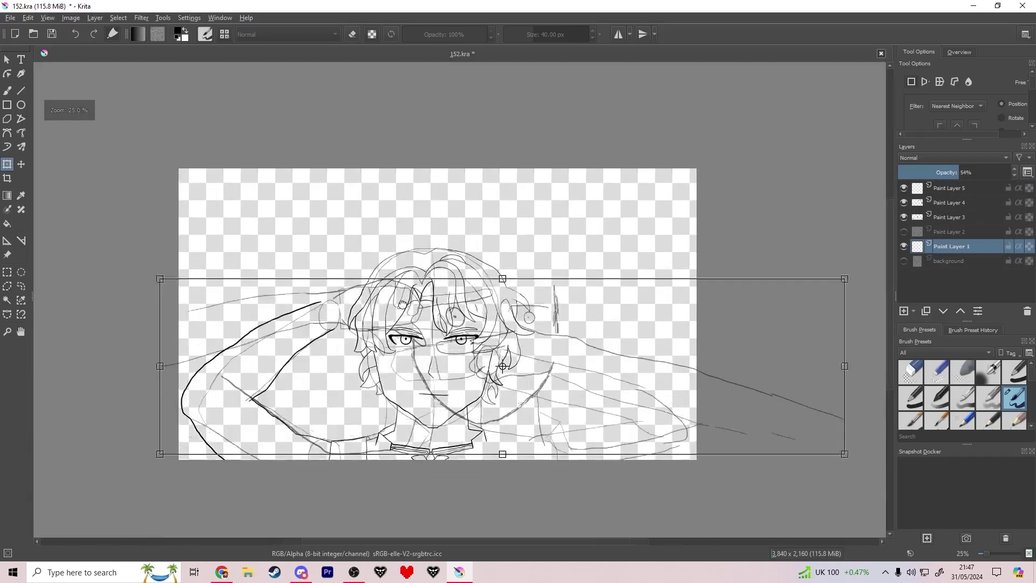
left_click_drag(402, 304, 374, 301)
left_click_drag(816, 275, 651, 315)
left_click_drag(549, 375, 598, 339)
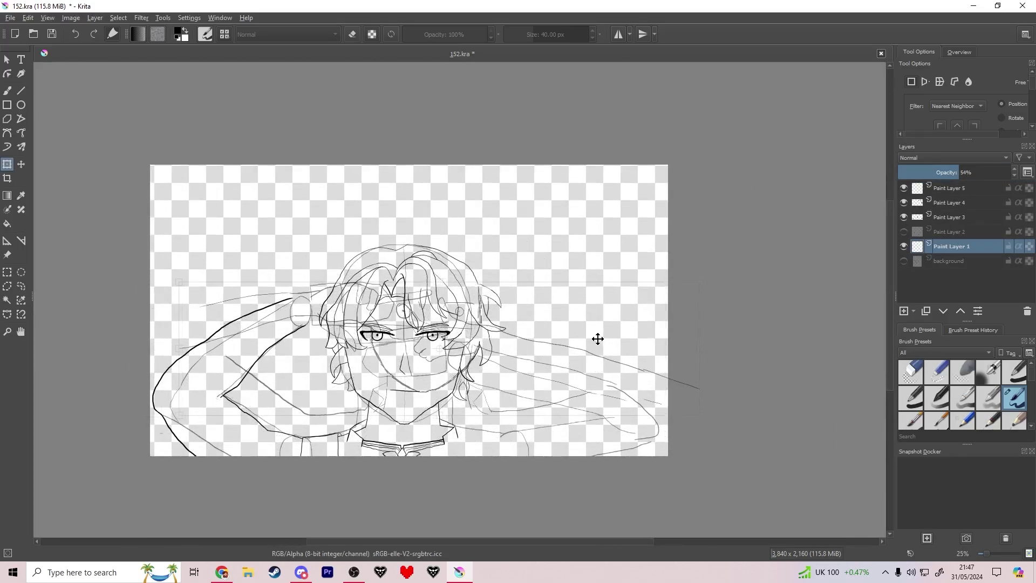
scroll(374, 355, "up", 3)
left_click_drag(377, 357, 477, 445)
key("Return")
Ink the hand on Paint Layer 5 from the wrist across the hair, with folded fingers and one finger extended over the forehead.
left_click(951, 188)
key("b")
scroll(297, 299, "up", 2)
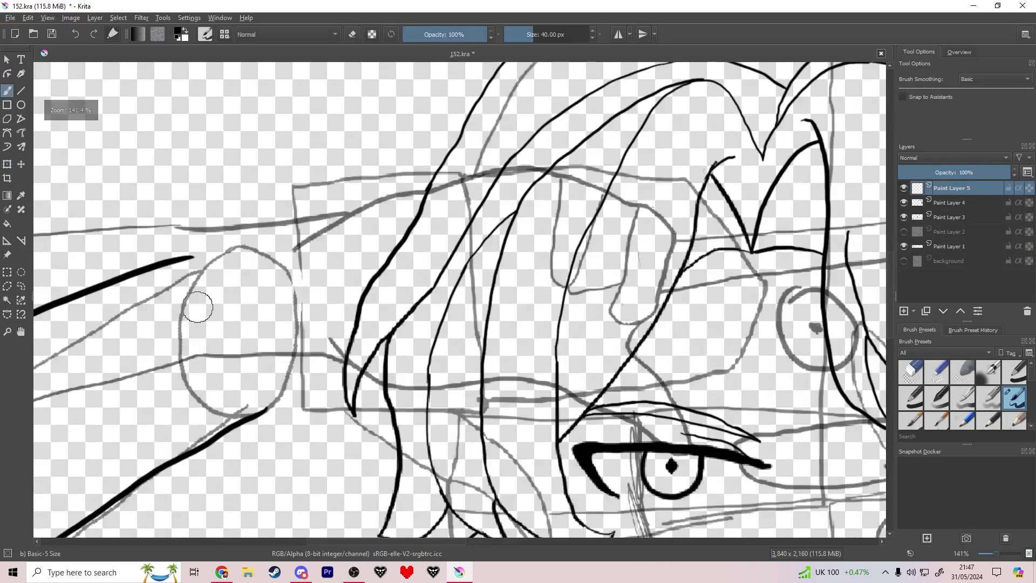
mouse_move(176, 270)
left_mouse_down()
mouse_move(278, 213)
mouse_move(561, 178)
mouse_move(605, 273)
mouse_move(614, 351)
left_mouse_up()
mouse_move(654, 419)
left_mouse_down()
mouse_move(580, 403)
mouse_move(243, 424)
left_mouse_up()
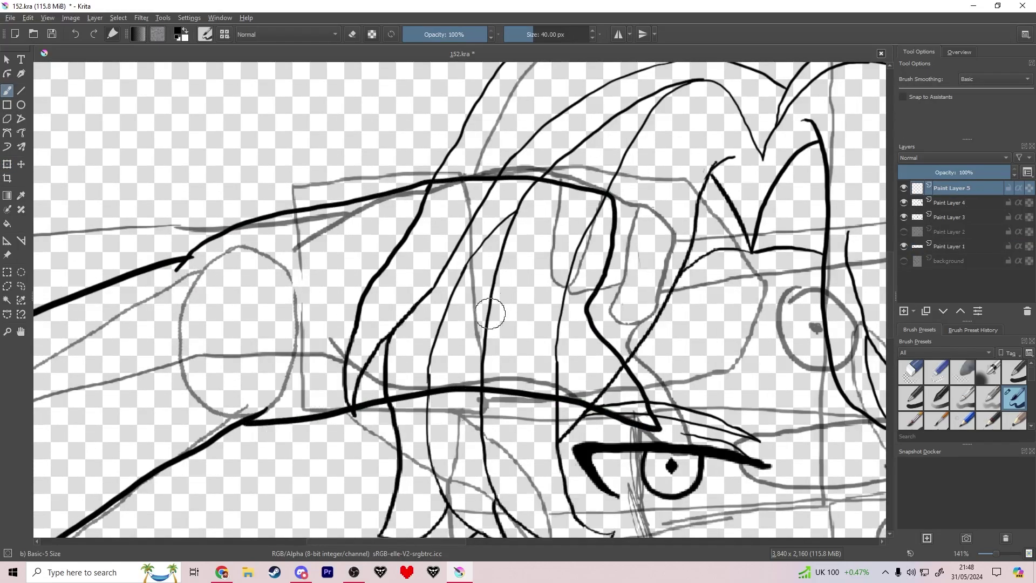
mouse_move(615, 203)
left_mouse_down()
mouse_move(711, 218)
mouse_move(785, 260)
mouse_move(615, 240)
left_mouse_up()
mouse_move(527, 183)
left_mouse_down()
mouse_move(509, 290)
mouse_move(537, 288)
mouse_move(623, 216)
left_mouse_up()
Hide the Paint Layer 3 and Paint Layer 1 sketches, keeping only the line art layers visible.
scroll(594, 214, "down", 5)
left_click(903, 202)
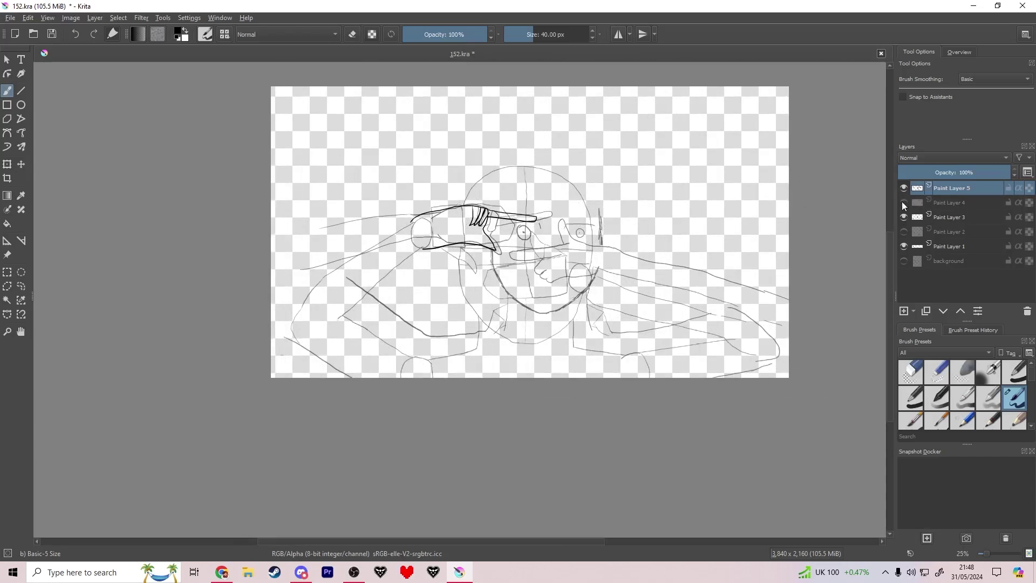
left_click(903, 202)
left_click(903, 217)
left_click(903, 246)
scroll(470, 226, "up", 2)
scroll(420, 221, "down", 2)
scroll(337, 239, "up", 2)
Move the hand on Paint Layer 5 slightly down and toward the arm with the Transform tool, and apply.
key("ctrl+t")
scroll(408, 127, "down", 1)
left_click_drag(499, 165, 485, 183)
scroll(484, 183, "up", 1)
key("Return")
Erase both forearm lines and the elbow on Paint Layer 4 with a 188 px eraser, keeping the upper arm line near the shoulder.
left_click(949, 202)
left_click_drag(567, 243, 732, 226)
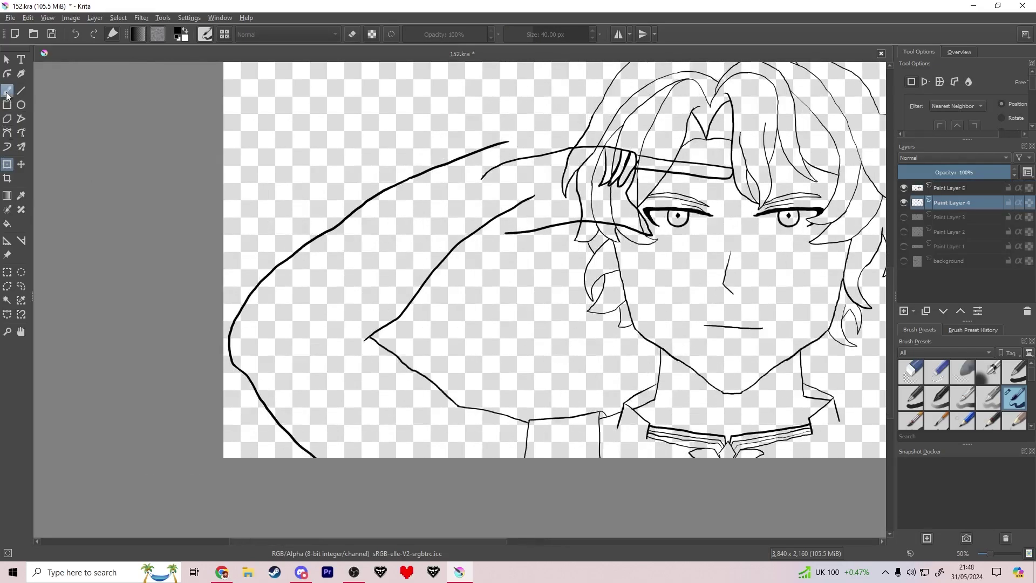
left_click(7, 92)
scroll(417, 250, "up", 1)
left_click_drag(404, 252, 329, 246)
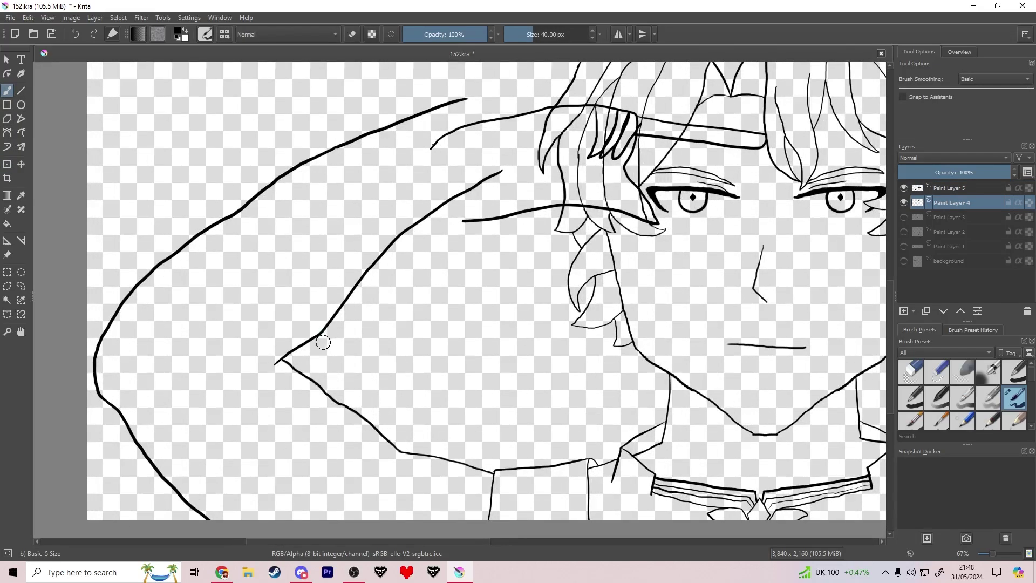
key("minus")
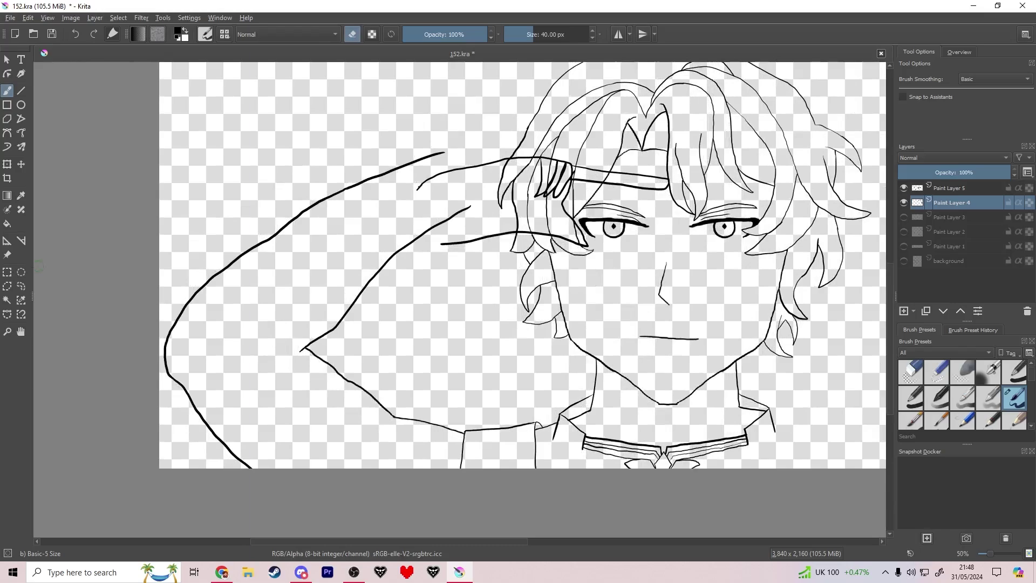
left_click(552, 34)
mouse_move(435, 162)
left_mouse_down()
mouse_move(419, 250)
mouse_move(178, 450)
left_mouse_up()
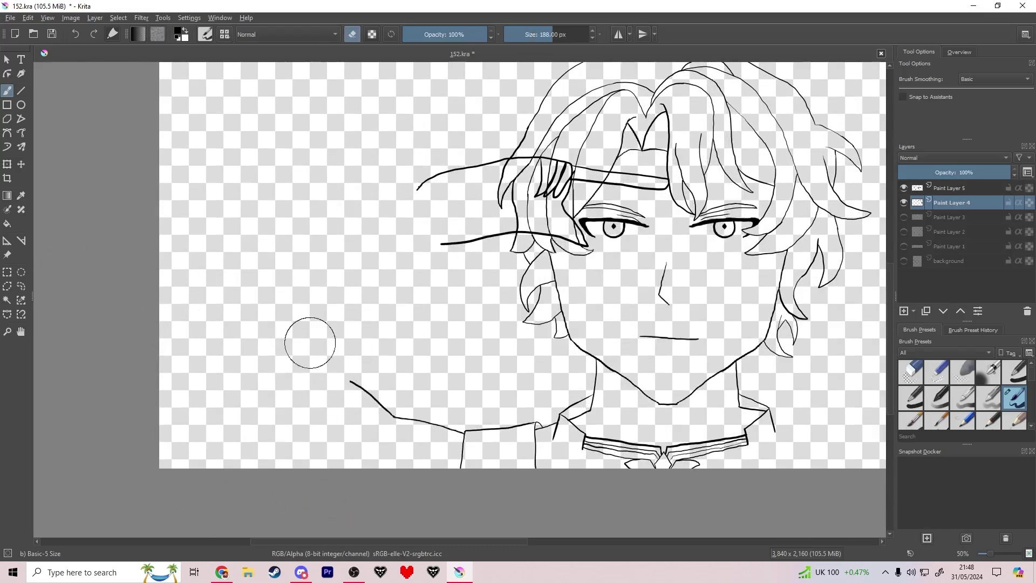
Set the brush size to 40 px and switch back from erasing to painting.
key("bracketleft")
key("bracketleft")
key("bracketleft")
key("bracketleft")
key("bracketleft")
key("bracketleft")
key("bracketleft")
key("bracketleft")
key("bracketleft")
key("bracketleft")
key("bracketleft")
key("bracketleft")
key("bracketleft")
key("bracketleft")
key("bracketleft")
key("bracketleft")
key("bracketleft")
key("bracketleft")
key("bracketleft")
key("bracketleft")
type("40")
key("Return")
key("e")
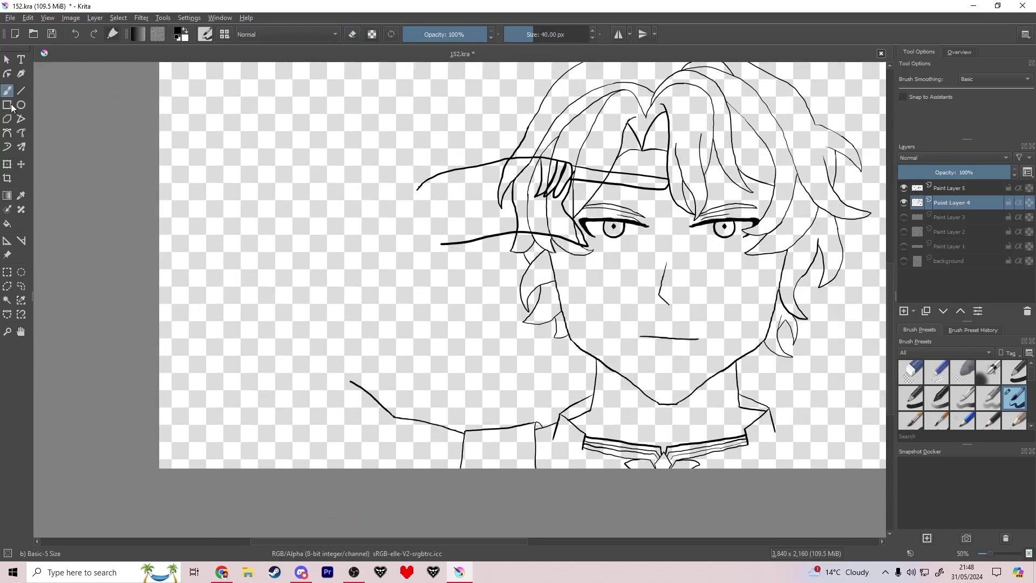
Try to redraw the raised arm with an outer edge running past the canvas side and a straighter inner forearm line.
key("plus")
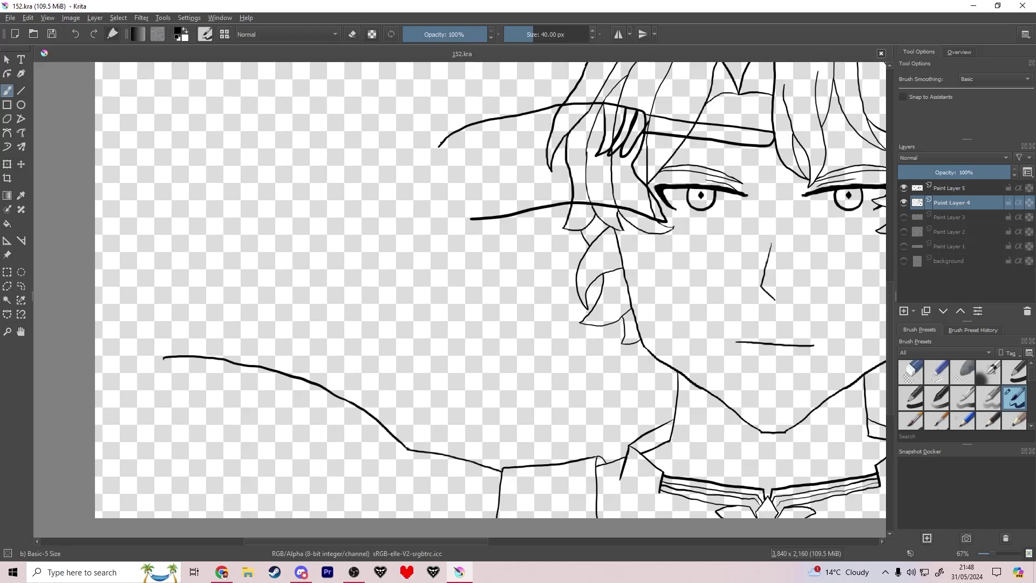
left_click_drag(99, 449, 95, 448)
mouse_move(95, 294)
left_mouse_down()
mouse_move(232, 181)
mouse_move(413, 100)
left_mouse_up()
left_click_drag(455, 199, 242, 380)
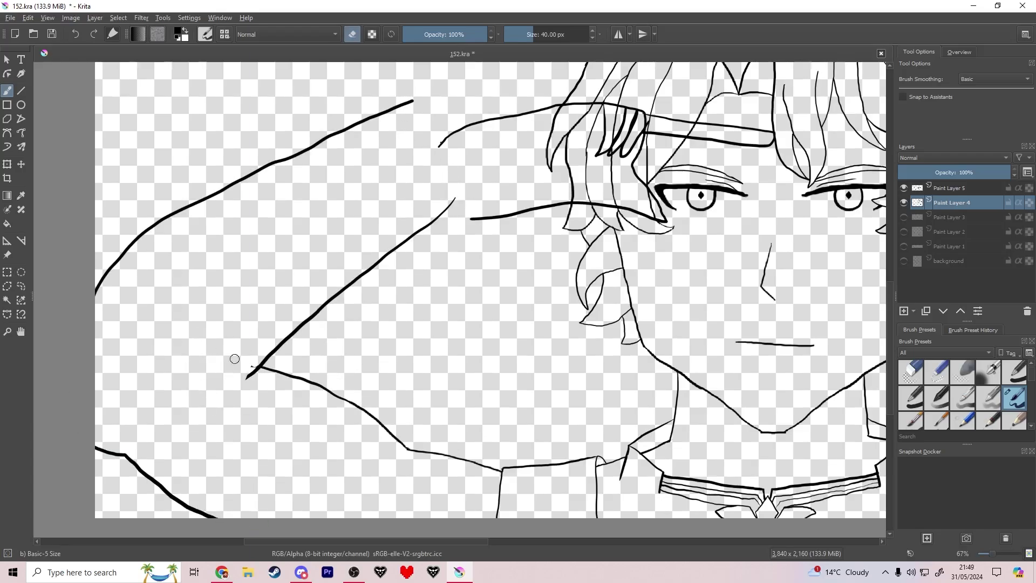
Undo the newly drawn raised arm lines on Paint Layer 4.
scroll(280, 326, "down", 7)
scroll(324, 304, "up", 6)
key("ctrl+z")
key("ctrl+z")
key("ctrl+z")
key("ctrl+z")
key("ctrl+z")
left_click_drag(306, 388, 329, 358)
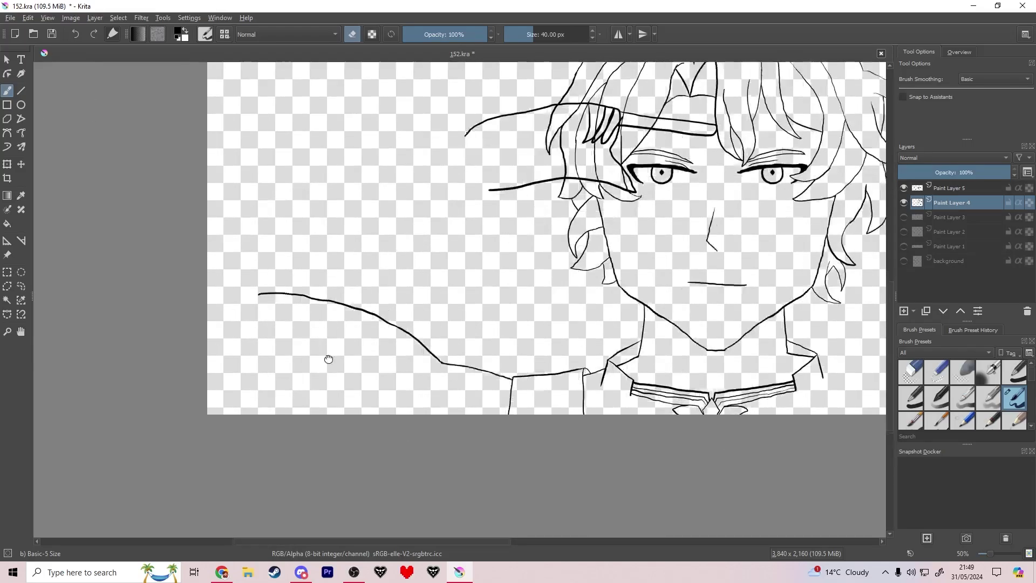
key("ctrl+z")
scroll(328, 359, "up", 3)
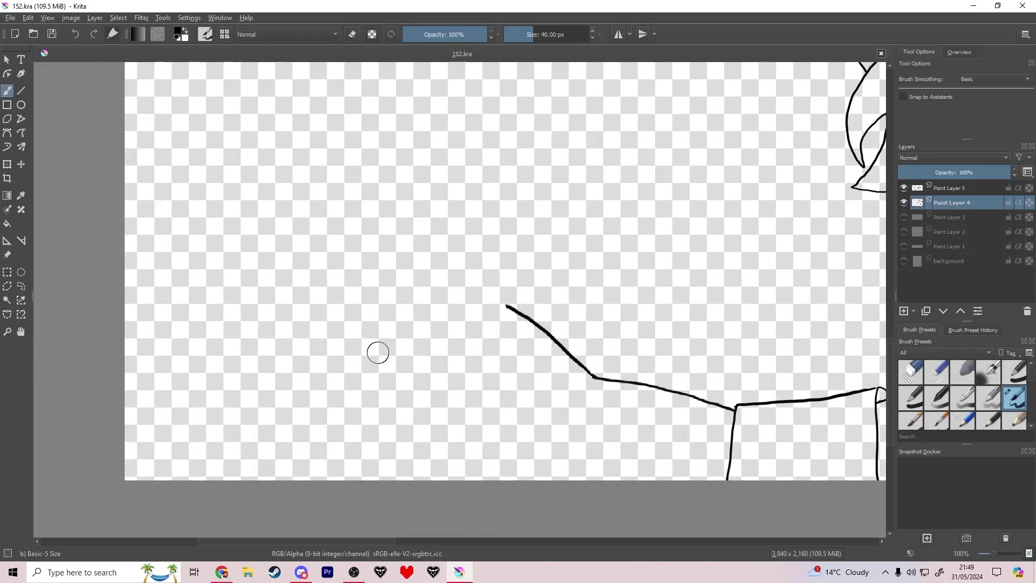
Select Paint Layer 5 and compare the line art with the background layer and the Paint Layer 1 sketch.
scroll(378, 352, "down", 4)
scroll(524, 307, "down", 2)
left_click(936, 188)
scroll(254, 306, "up", 3)
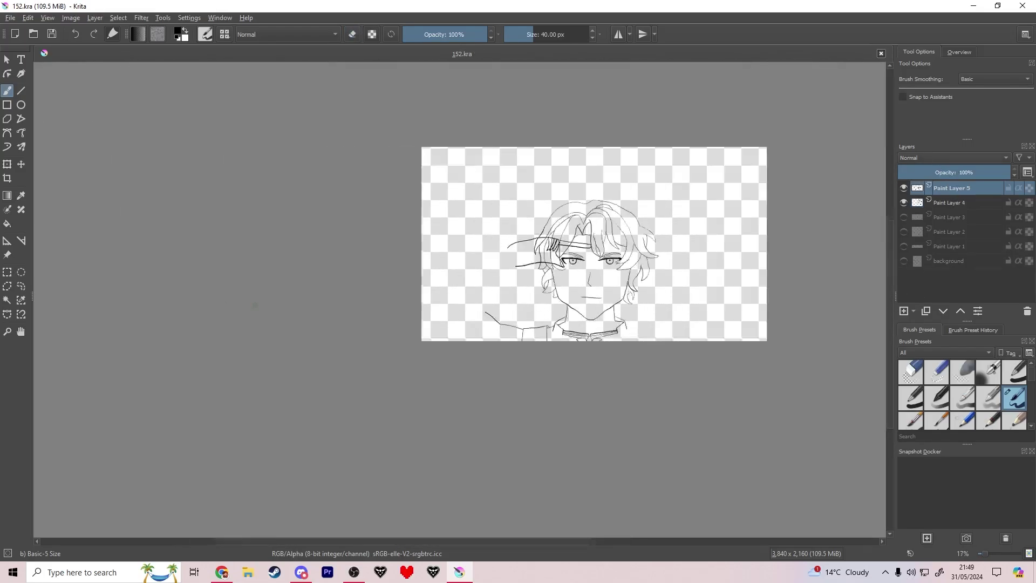
left_click(905, 261)
left_click(905, 261)
left_click(904, 245)
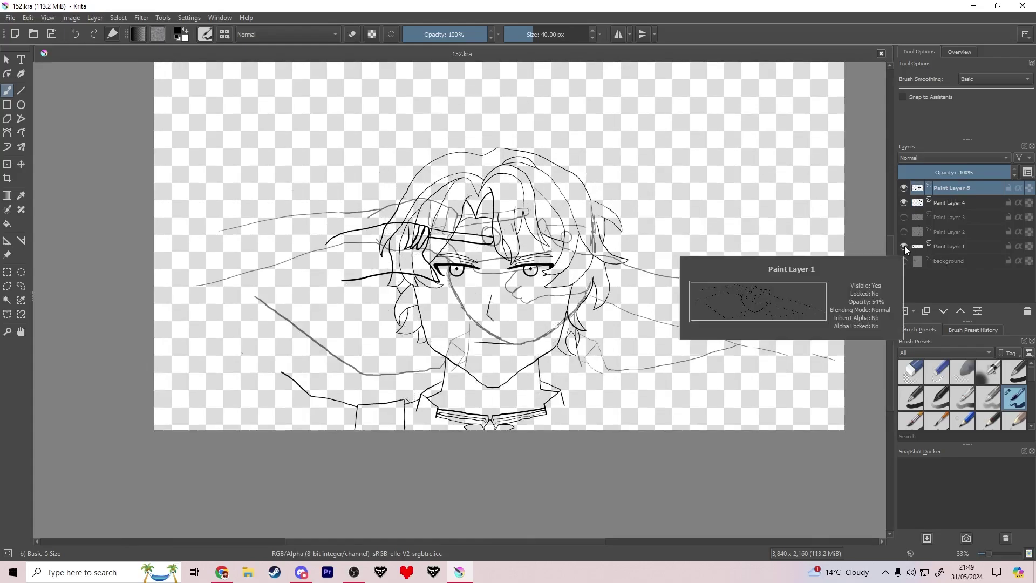
left_click(905, 246)
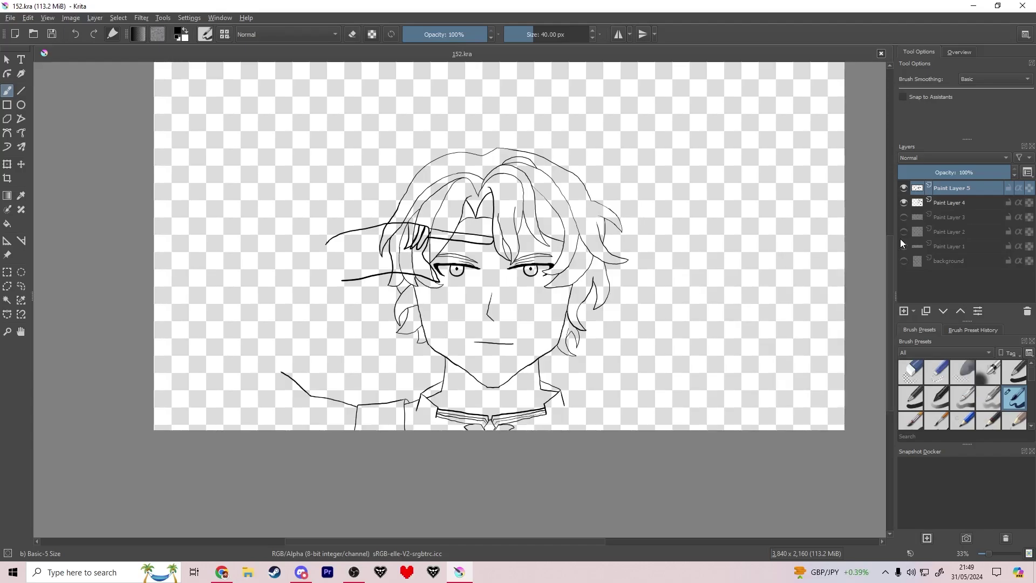
Extend the collar and neckband edges on both sides down to the canvas bottom on Paint Layer 5, and save.
scroll(414, 328, "up", 5)
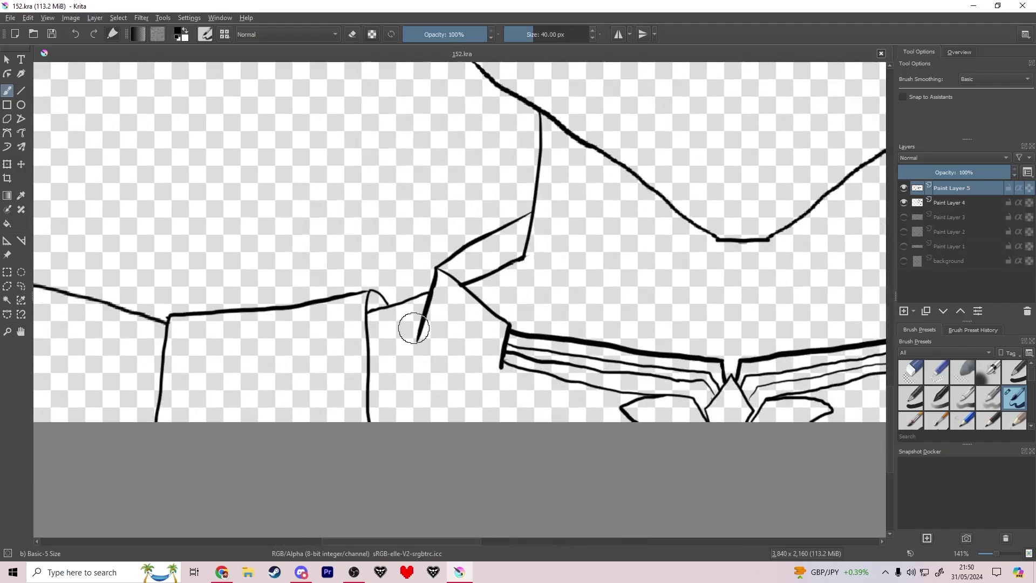
left_click_drag(421, 338, 400, 417)
left_click_drag(502, 368, 478, 421)
left_click_drag(527, 385, 104, 325)
left_click_drag(547, 297, 562, 364)
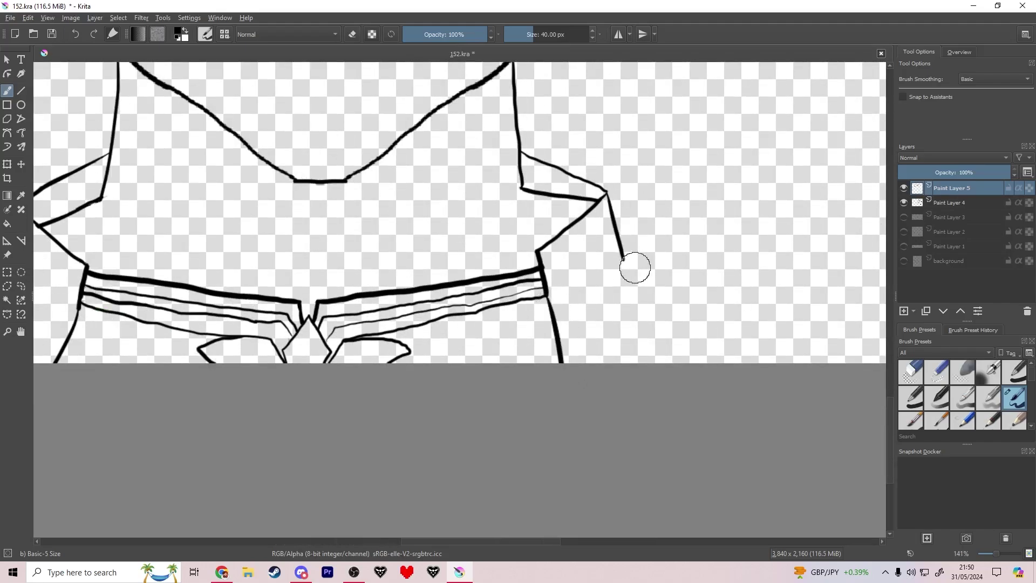
left_click_drag(635, 268, 644, 367)
scroll(518, 308, "down", 6)
key("ctrl+s")
Separate the hand from Paint Layer 5 onto its own pasted layer using a freehand selection, and merge the remaining lines into Paint Layer 4.
scroll(412, 314, "up", 2)
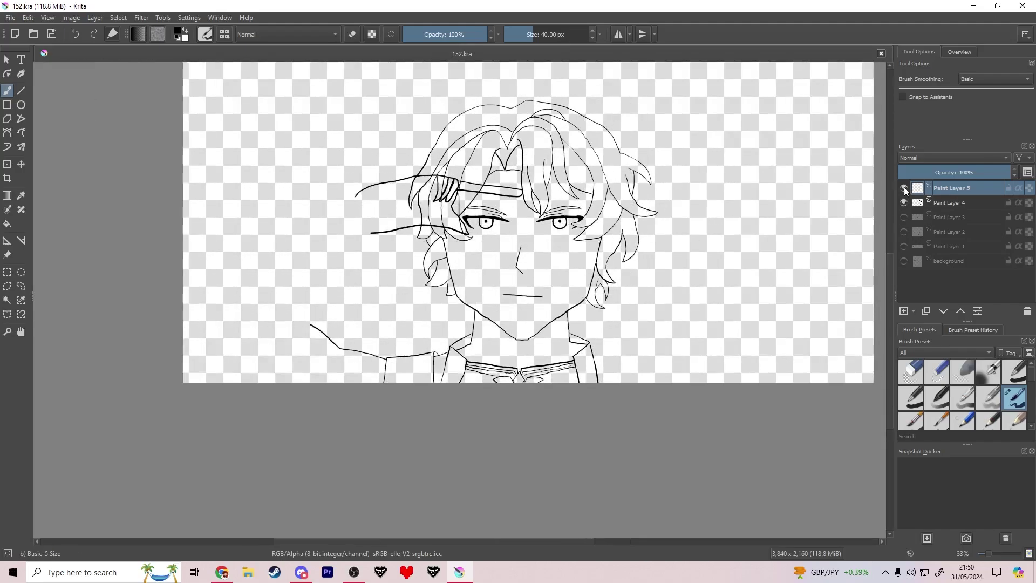
left_click(904, 187)
left_click(903, 189)
key("ctrl+z")
mouse_move(561, 147)
left_mouse_down()
mouse_move(545, 137)
mouse_move(540, 93)
left_mouse_up()
left_click(21, 286)
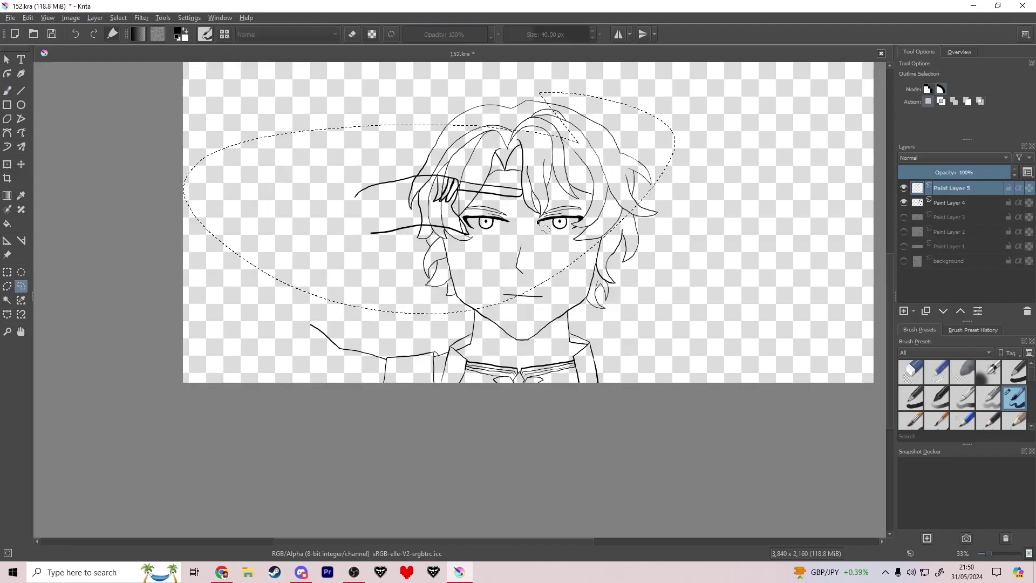
right_click(472, 209)
left_click(527, 253)
left_click(963, 205)
left_click(1027, 311)
right_click(348, 226)
left_click(381, 233)
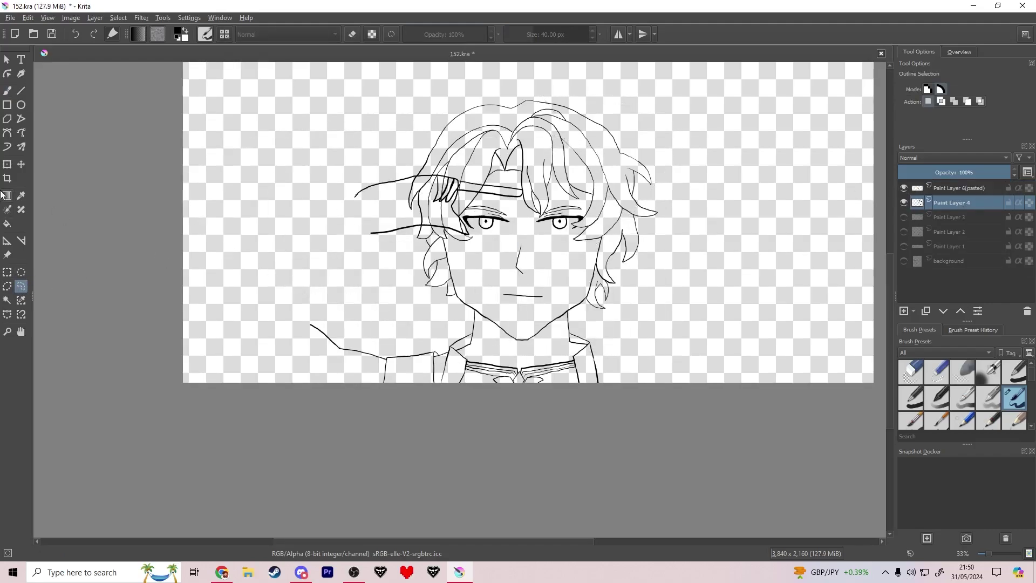
Hide the pasted hand layer, save, and show the Paint Layer 3 sketch beneath the Paint Layer 4 line art.
left_click(7, 90)
left_click(903, 187)
left_click_drag(518, 243, 547, 227)
key("ctrl+s")
scroll(422, 273, "up", 2)
left_click_drag(395, 282, 543, 298)
left_click(903, 217)
left_click(903, 202)
scroll(355, 291, "down", 3)
scroll(327, 317, "up", 4)
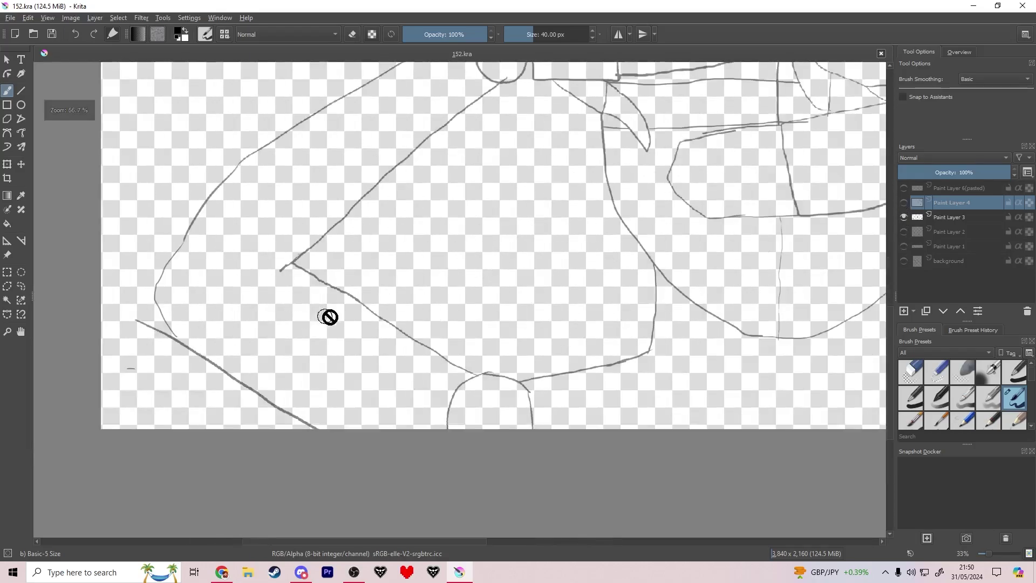
left_click(903, 202)
Try to redraw the raised arm's outer elbow edge and inner forearm line on Paint Layer 4 over the sketch.
left_click_drag(581, 320, 577, 304)
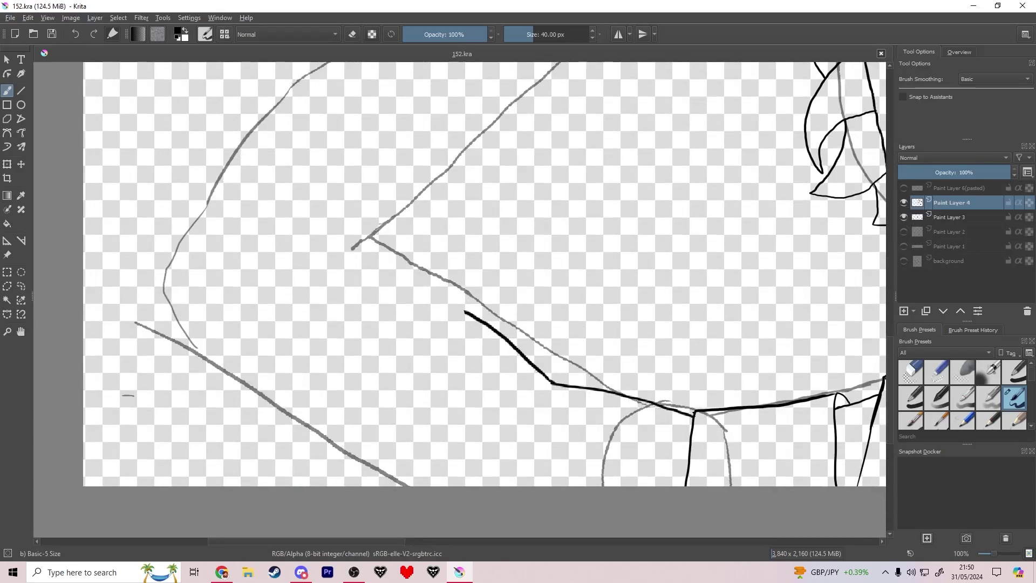
left_click_drag(268, 485, 168, 409)
mouse_move(143, 268)
left_mouse_down()
mouse_move(296, 104)
mouse_move(421, 41)
left_mouse_up()
left_click_drag(359, 258, 248, 354)
key("e")
left_click_drag(331, 119, 179, 201)
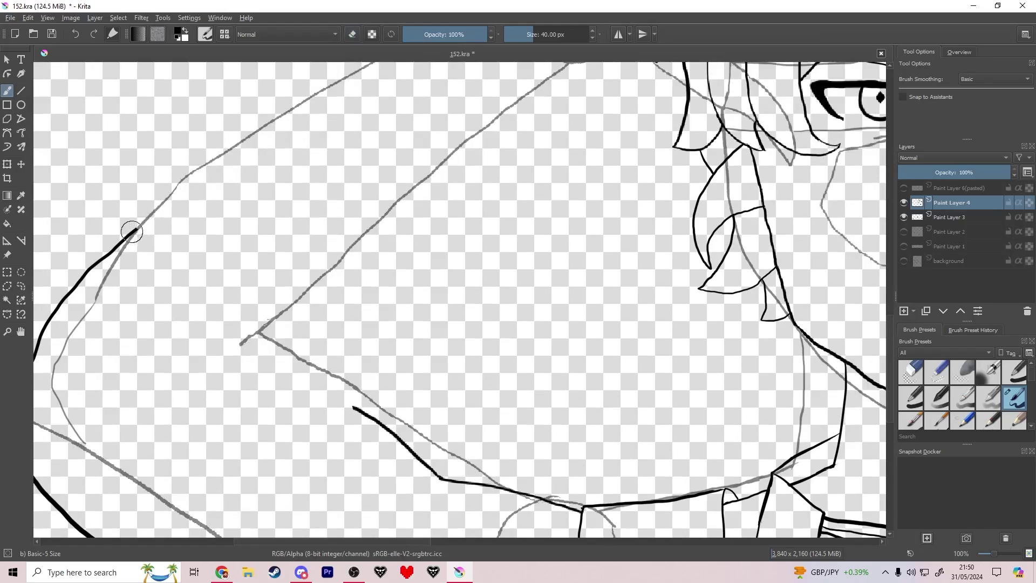
mouse_move(132, 231)
left_mouse_down()
mouse_move(291, 136)
mouse_move(463, 61)
left_mouse_up()
left_click_drag(315, 308, 558, 97)
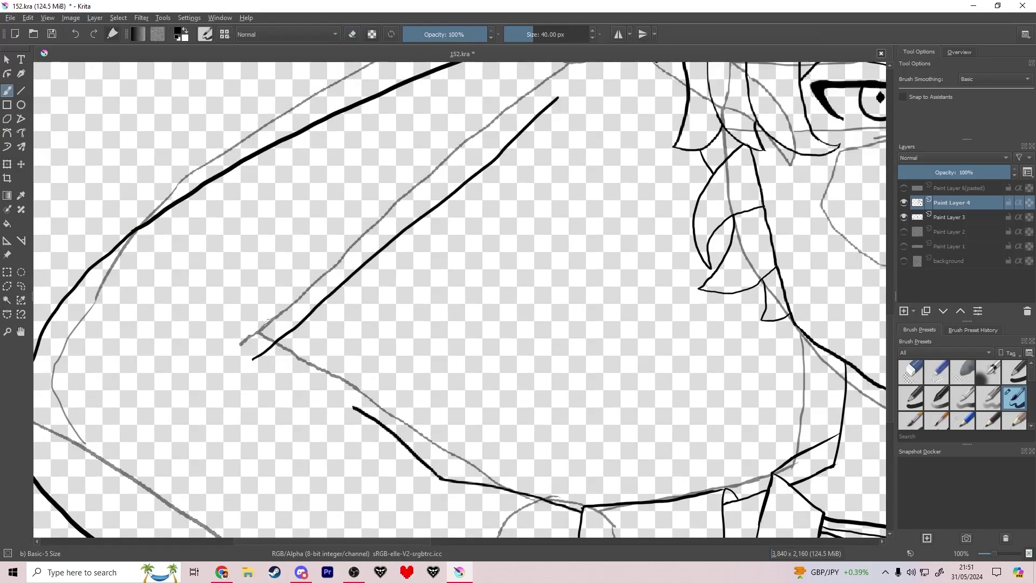
Try erasing the forearm lines and redrawing both edges closer to the sketch with the elbow inside the canvas, and hide the sketch.
key("e")
mouse_move(356, 359)
left_mouse_down()
mouse_move(365, 290)
mouse_move(441, 426)
left_mouse_up()
mouse_move(557, 127)
left_mouse_down()
mouse_move(458, 152)
mouse_move(200, 314)
left_mouse_up()
left_click_drag(647, 162, 337, 423)
key("e")
mouse_move(204, 311)
left_mouse_down()
mouse_move(439, 132)
mouse_move(567, 62)
left_mouse_up()
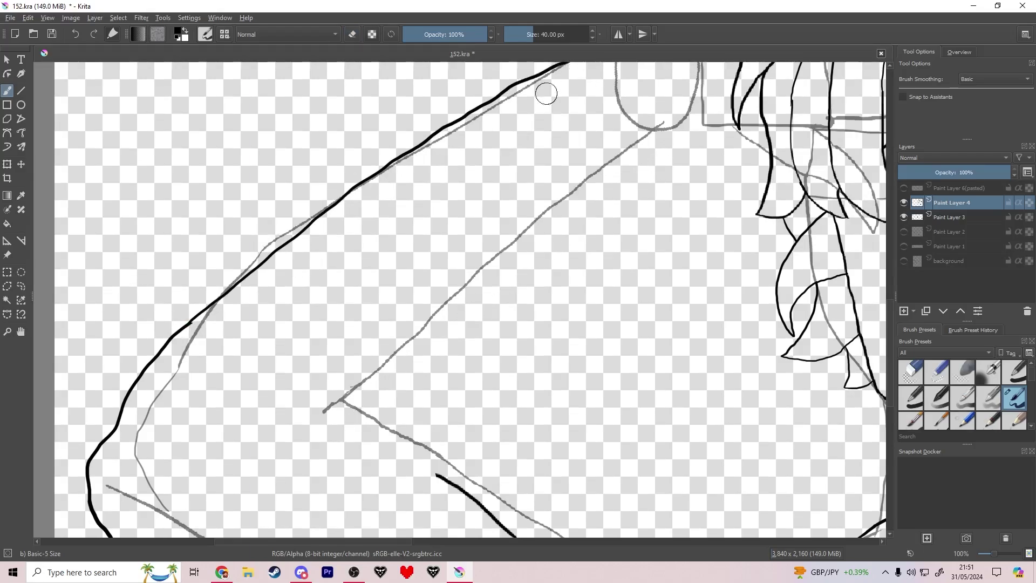
scroll(434, 296, "up", 2)
left_click_drag(619, 183, 316, 449)
left_click(904, 217)
scroll(585, 289, "down", 3)
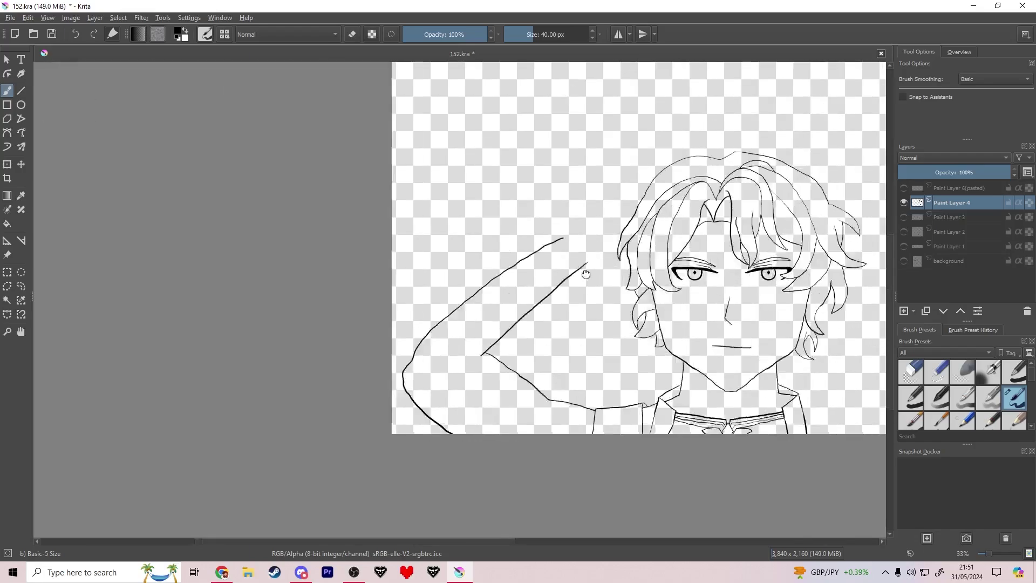
Try to continue the arm into a hand by drawing its upper and lower outlines toward the hair.
left_click_drag(586, 343, 269, 272)
scroll(273, 232, "up", 4)
left_click_drag(253, 81, 314, 301)
mouse_move(220, 211)
left_mouse_down()
mouse_move(243, 185)
mouse_move(507, 120)
left_mouse_up()
left_click_drag(289, 333, 529, 311)
key("e")
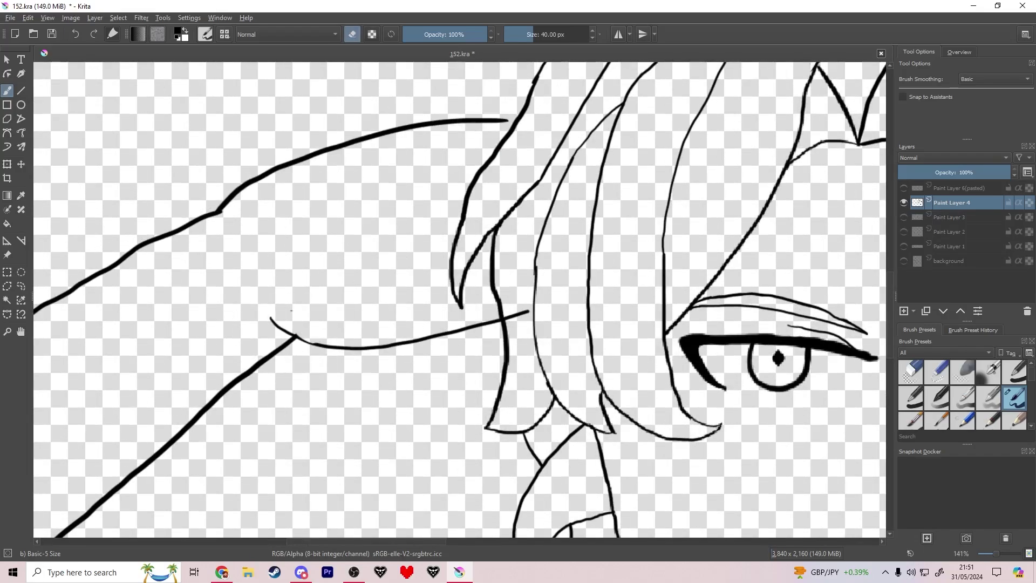
Undo the arm and hand strokes on Paint Layer 4 back to the short upper arm line.
scroll(410, 332, "down", 5)
key("ctrl+z")
key("ctrl+z")
key("ctrl+z")
key("ctrl+z")
key("ctrl+z")
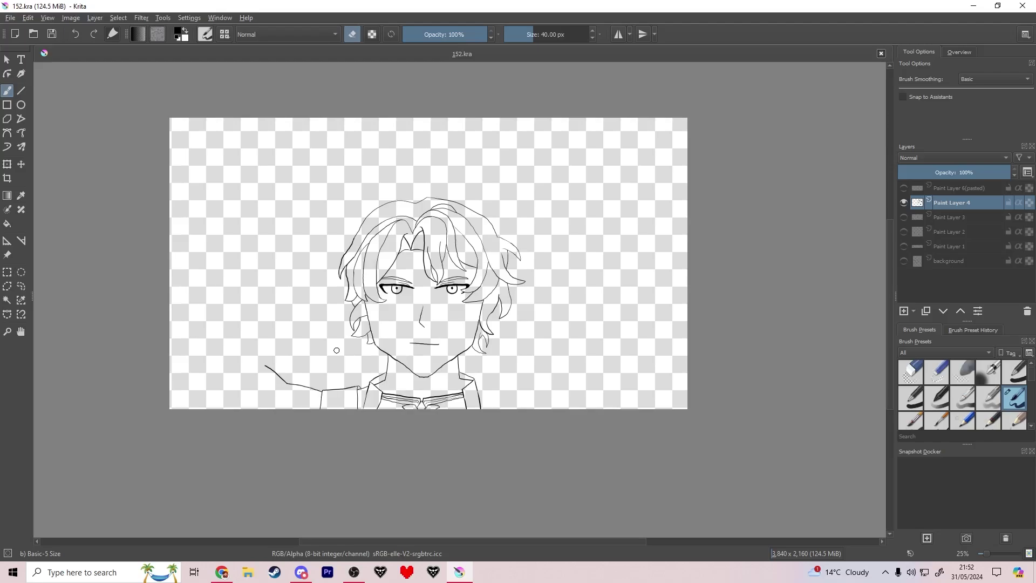
Add a new paint layer above Paint Layer 4 and save the file.
key("Insert")
left_click_drag(401, 198, 423, 203)
scroll(423, 203, "up", 1)
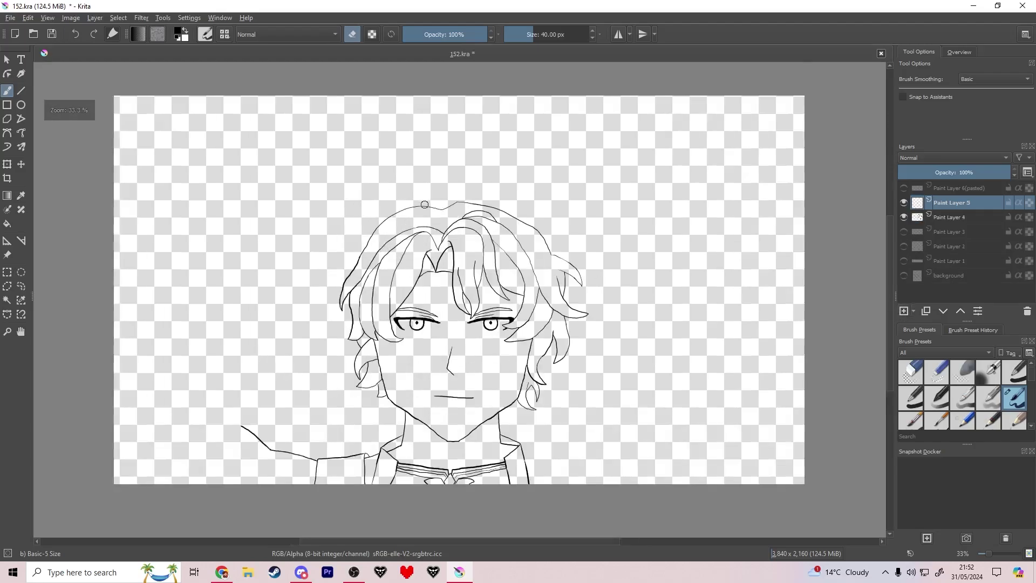
key("ctrl+s")
left_click_drag(241, 215, 327, 245)
Draw a raised-arm outline on Paint Layer 5 with a bent elbow, forearm, fist-like hand and pointed thumb beside the hair.
key("e")
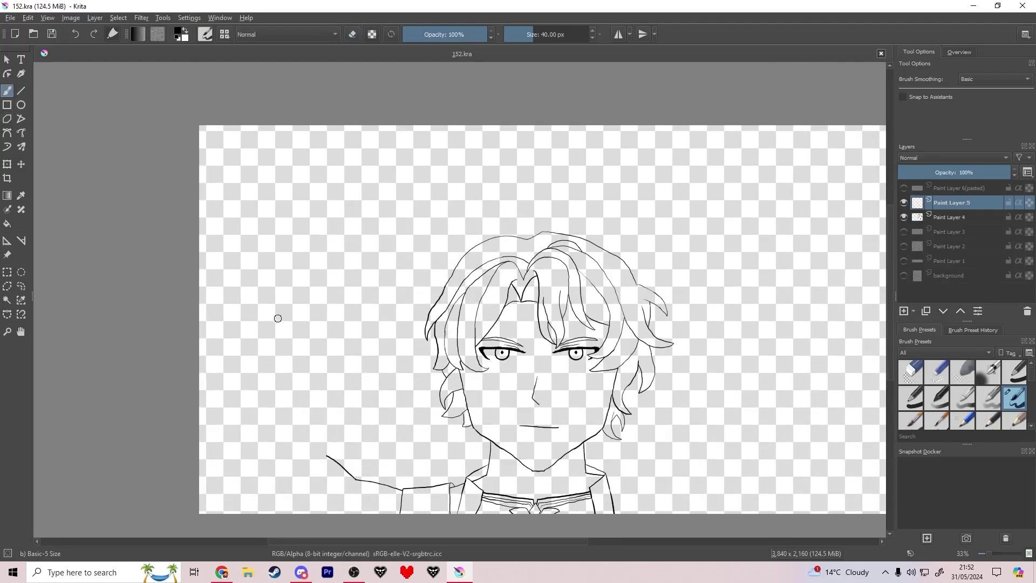
scroll(350, 300, "up", 3)
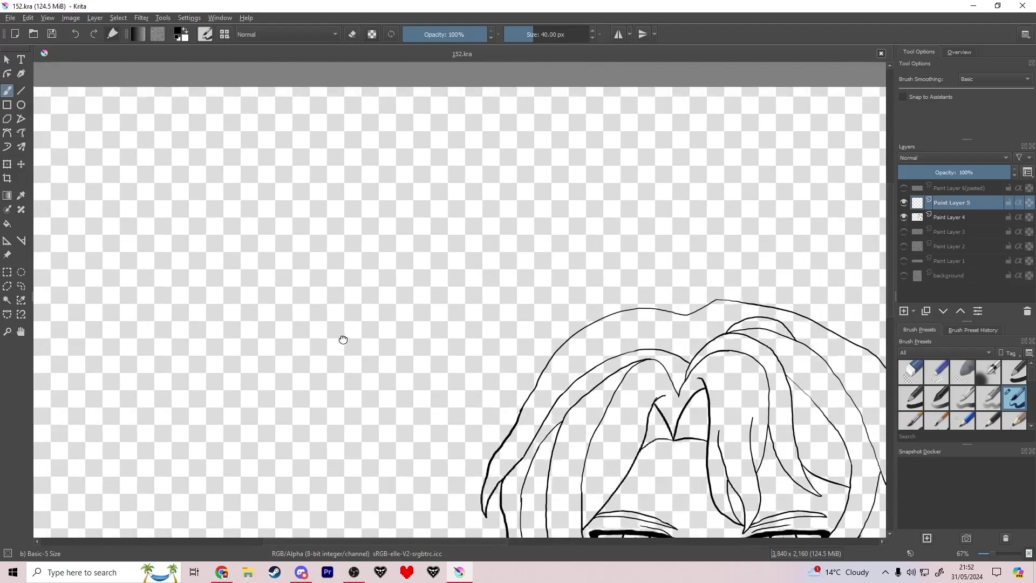
left_click_drag(303, 491, 209, 404)
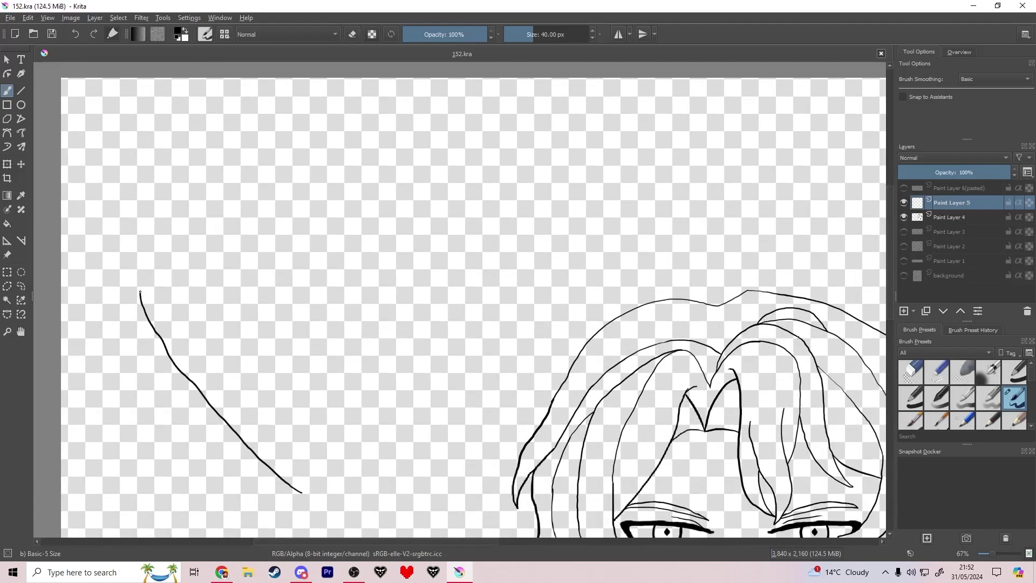
mouse_move(140, 292)
left_mouse_down()
mouse_move(292, 212)
mouse_move(533, 205)
left_mouse_up()
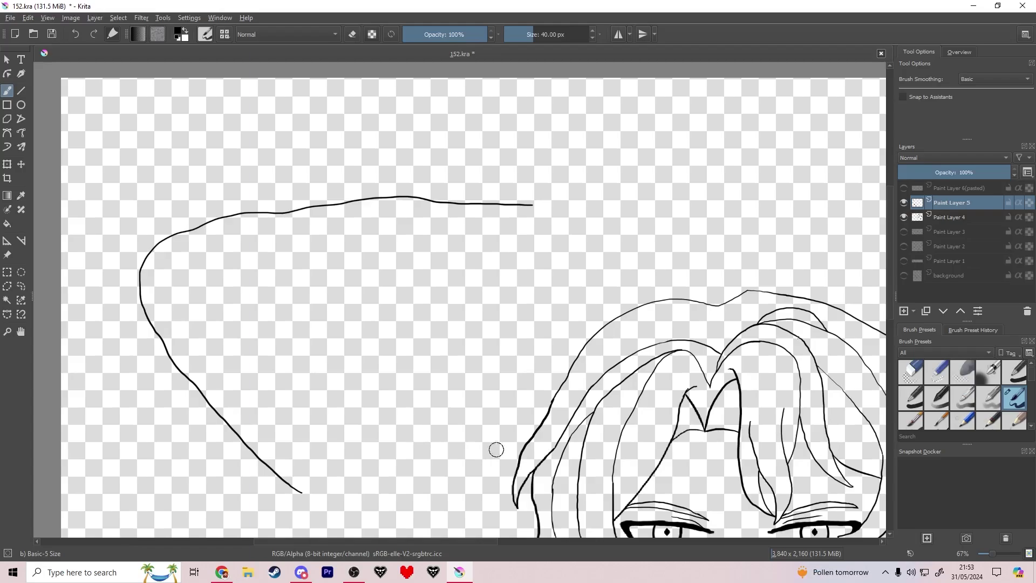
mouse_move(378, 434)
left_mouse_down()
mouse_move(305, 349)
mouse_move(231, 305)
mouse_move(525, 251)
left_mouse_up()
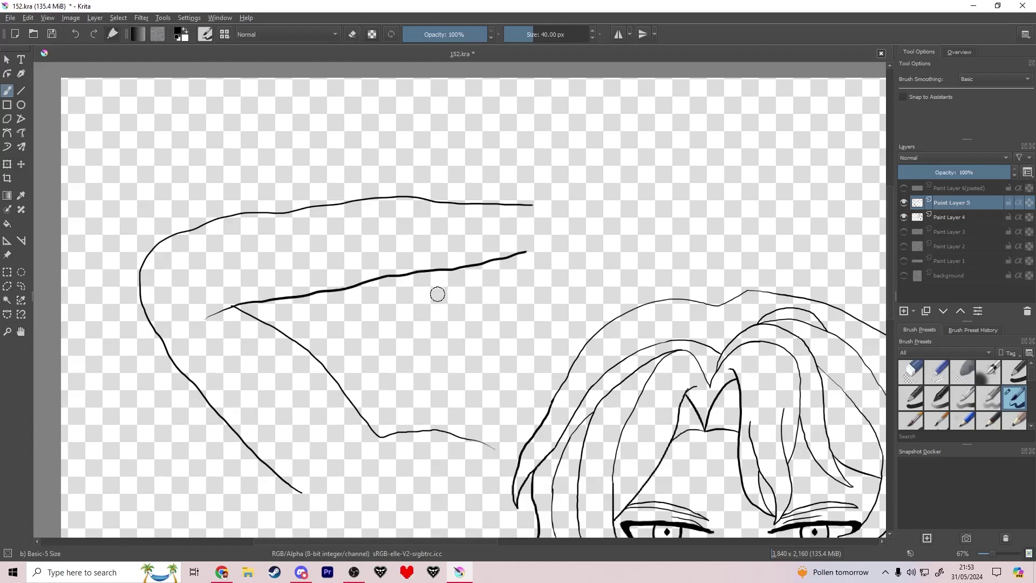
mouse_move(533, 202)
left_mouse_down()
mouse_move(628, 205)
mouse_move(665, 254)
left_mouse_up()
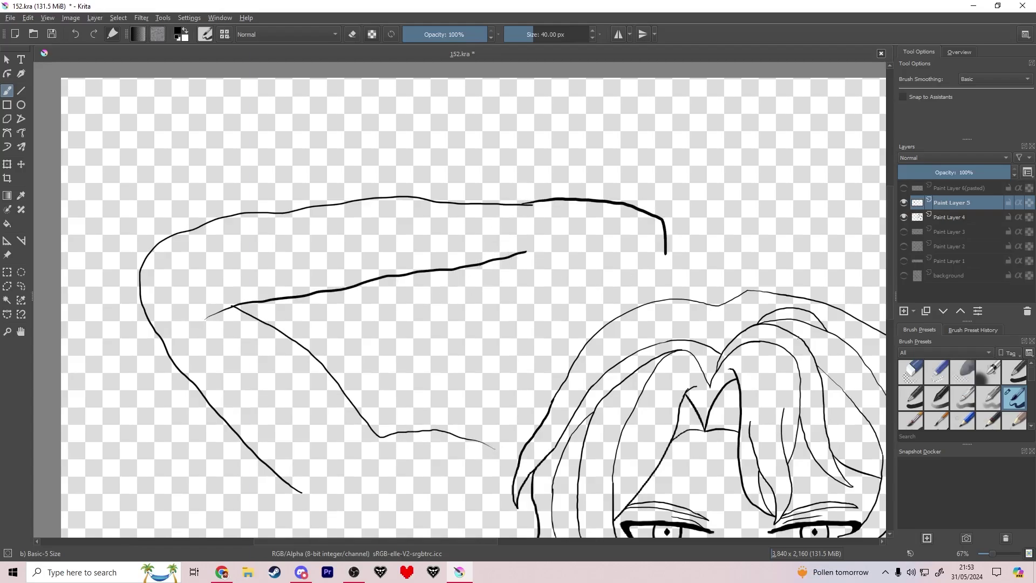
left_click_drag(480, 266, 581, 315)
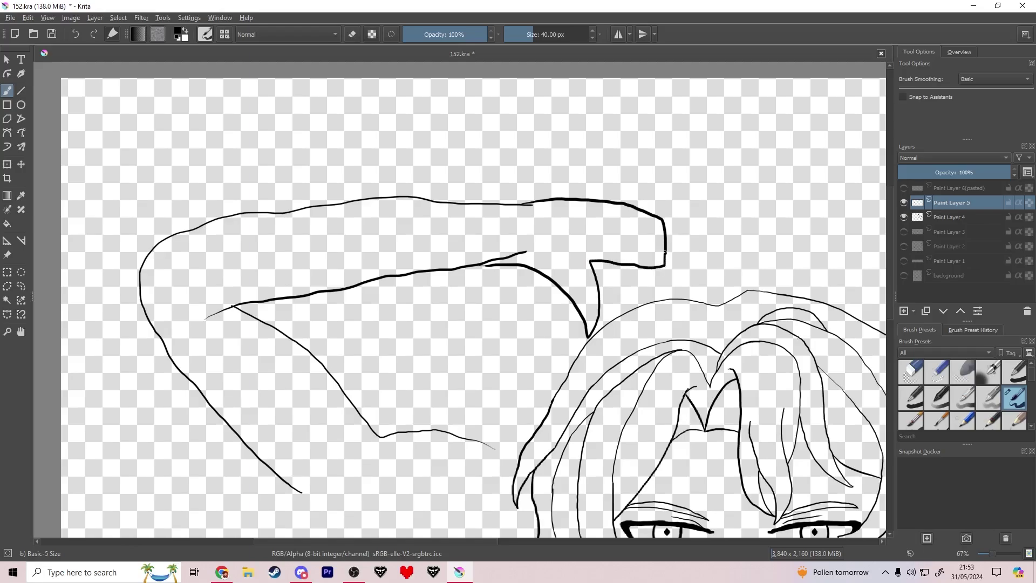
Transform Paint Layer 5 to shift the arm drawing up and toward the canvas's left edge.
key("minus")
key("minus")
key("minus")
key("ctrl+t")
left_click_drag(543, 256, 538, 366)
scroll(538, 367, "up", 2)
mouse_move(535, 351)
left_mouse_down()
mouse_move(513, 261)
mouse_move(566, 208)
mouse_move(504, 238)
mouse_move(460, 384)
left_mouse_up()
scroll(486, 210, "down", 1)
left_click_drag(451, 394, 448, 228)
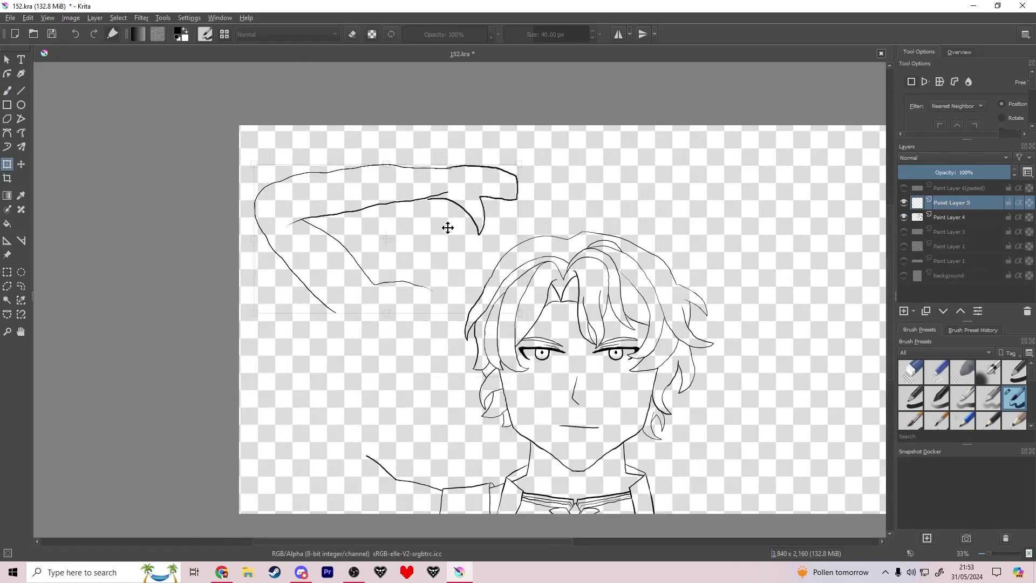
key("Return")
scroll(447, 215, "down", 1)
Return to the brush, hide Paint Layer 4 and save the file.
left_click(7, 91)
left_click(903, 217)
scroll(414, 291, "up", 1)
left_click_drag(431, 355, 372, 341)
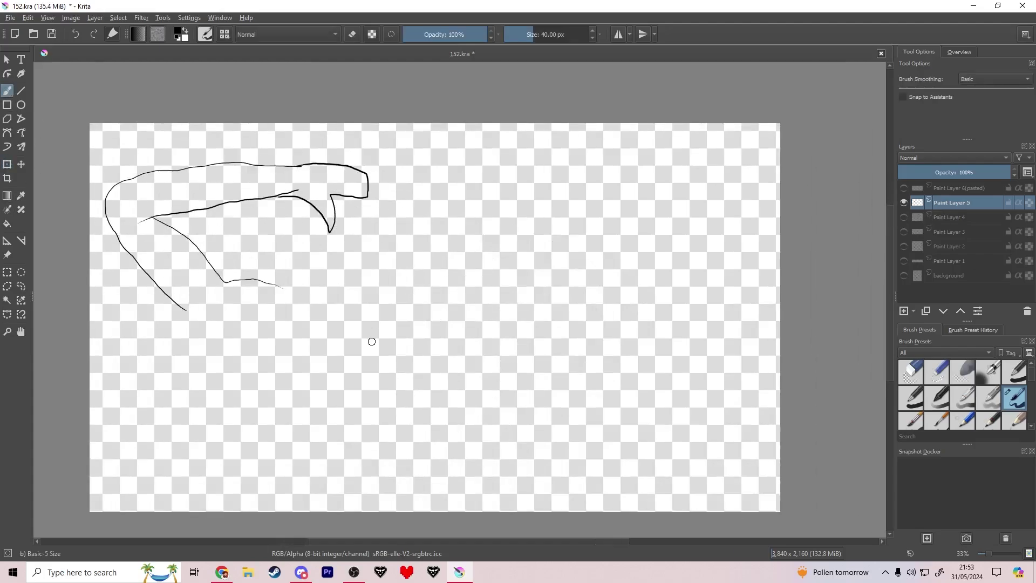
key("ctrl+s")
Draw a second bent arm below the first one, with upper arm, forearm, thumb and one extended finger.
left_click_drag(266, 356, 412, 316)
scroll(412, 317, "up", 1)
scroll(431, 320, "down", 1)
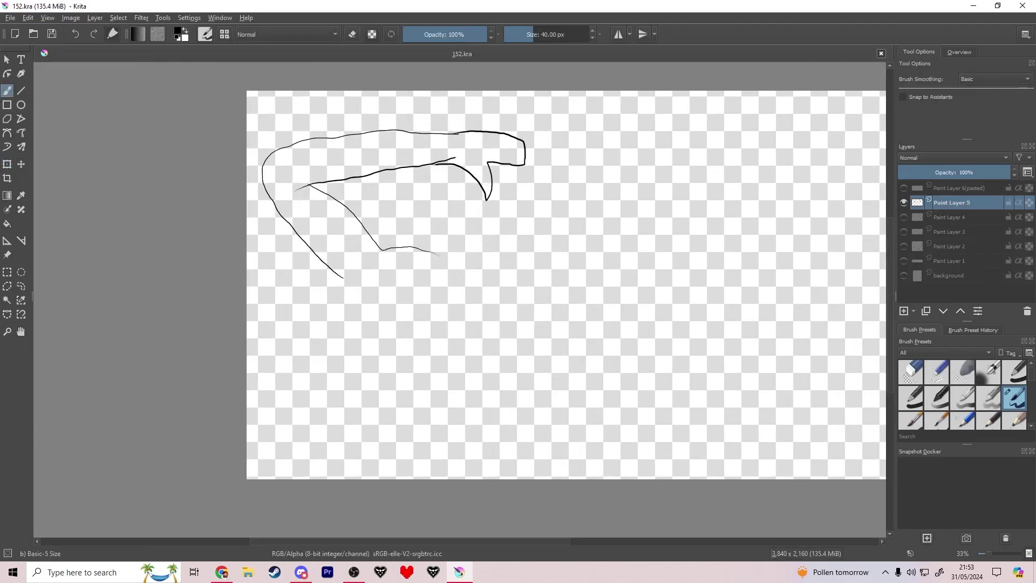
scroll(283, 328, "up", 1)
left_click_drag(284, 327, 285, 327)
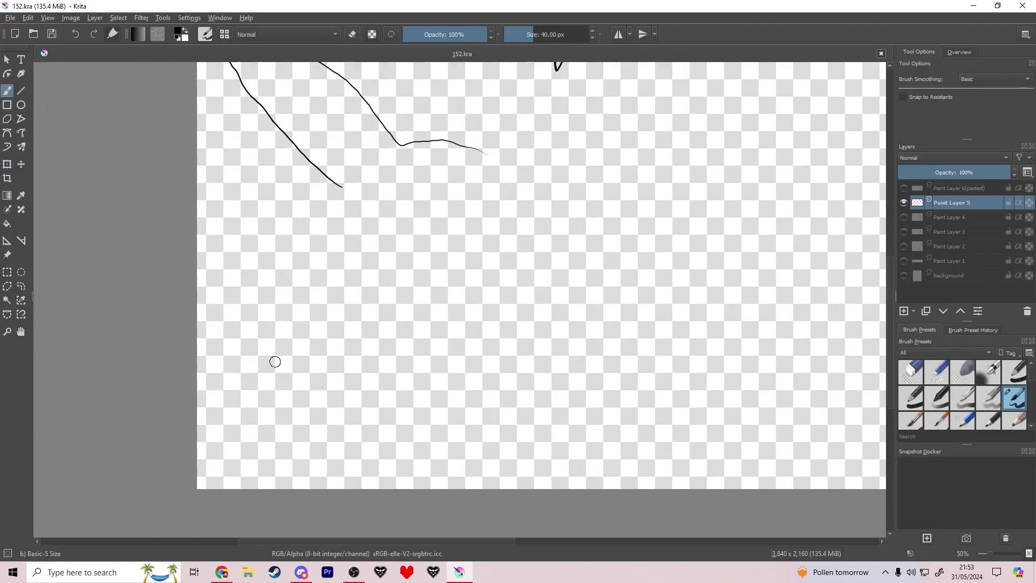
left_click_drag(307, 417, 345, 458)
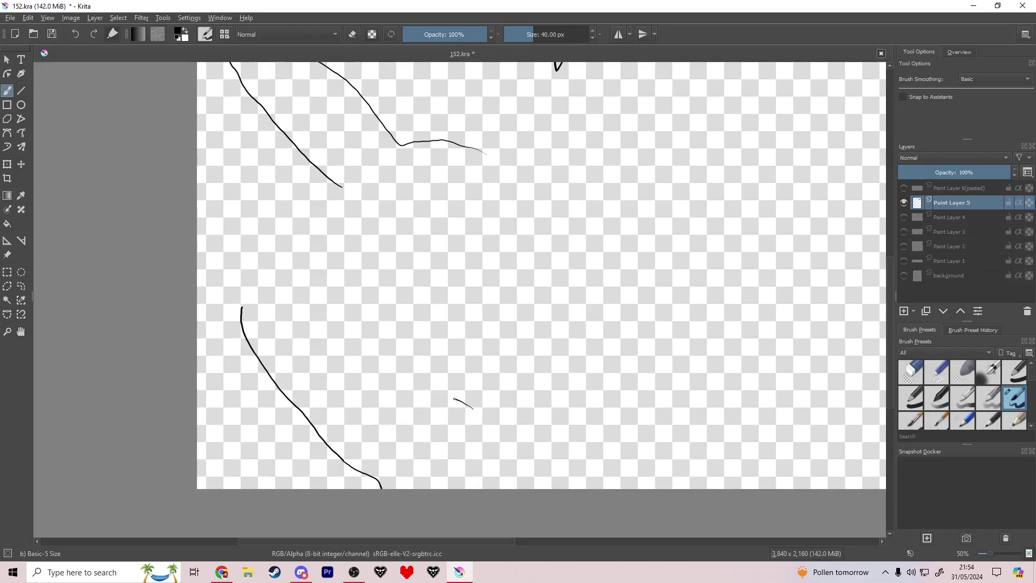
left_click_drag(382, 358, 366, 340)
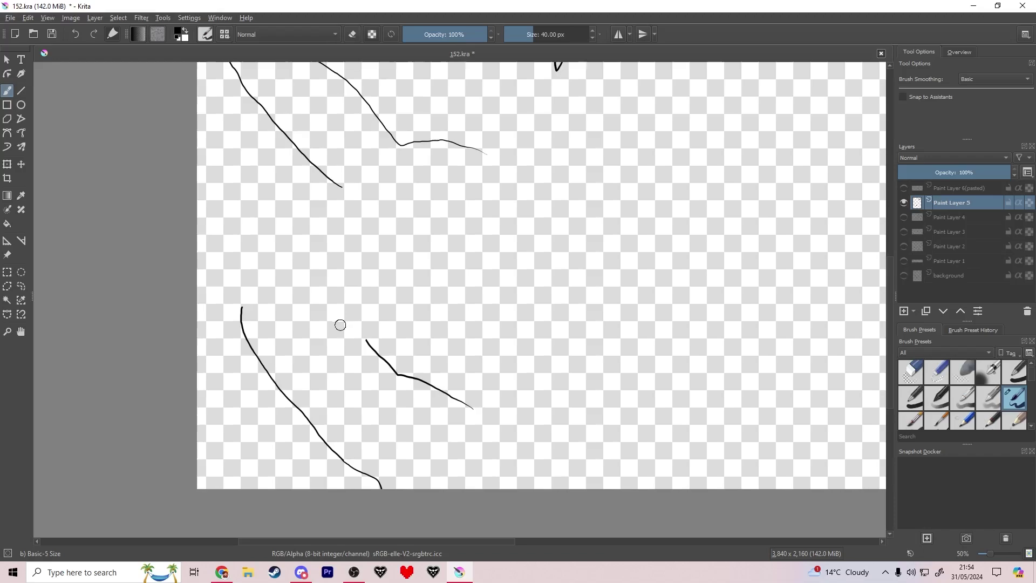
left_click_drag(480, 296, 584, 274)
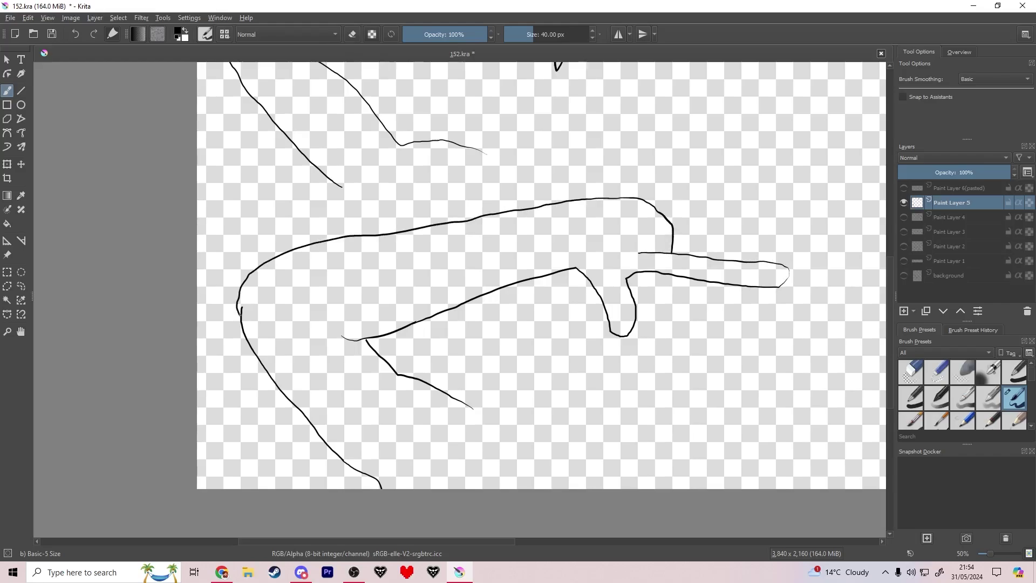
Show Paint Layer 4 and move the arm drawings down and left so the lower arm meets the shoulder line.
scroll(359, 302, "down", 4)
left_click(904, 218)
scroll(399, 280, "up", 3)
key("ctrl+t")
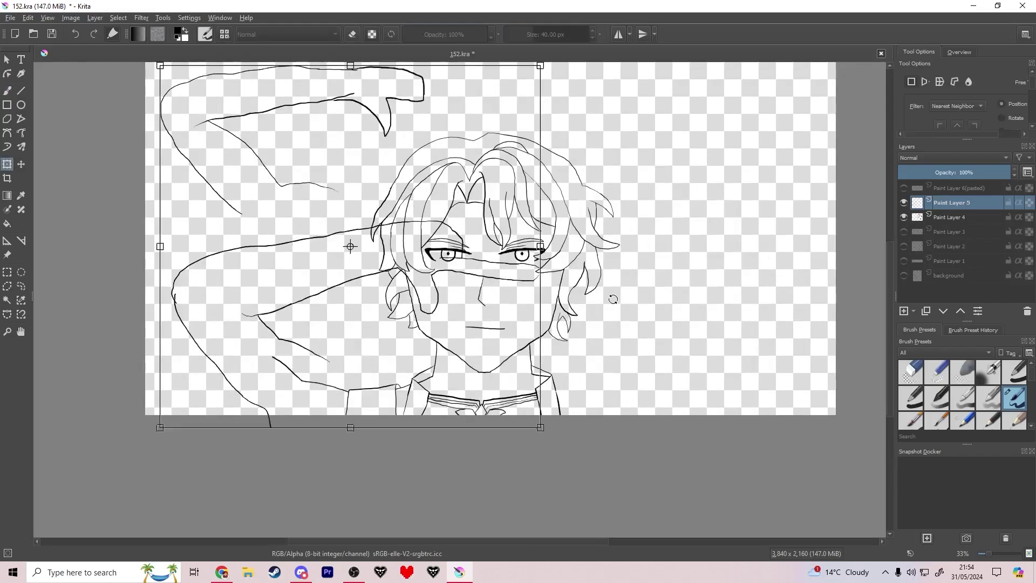
mouse_move(444, 322)
left_mouse_down()
mouse_move(406, 289)
mouse_move(425, 341)
mouse_move(421, 293)
mouse_move(444, 331)
mouse_move(419, 319)
mouse_move(419, 344)
left_mouse_up()
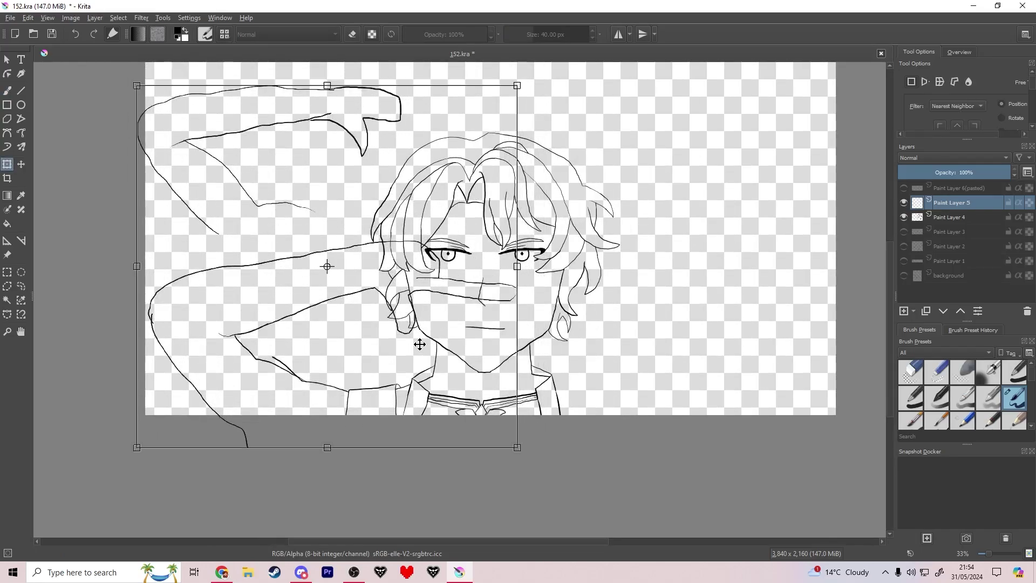
Lower the opacity of Paint Layer 4 to 50% and reselect Paint Layer 5.
left_click(945, 218)
left_click(953, 173)
left_click(957, 203)
Lasso the first arm drawing, cut it to a new layer, hide that layer and clear the selection.
scroll(307, 294, "up", 1)
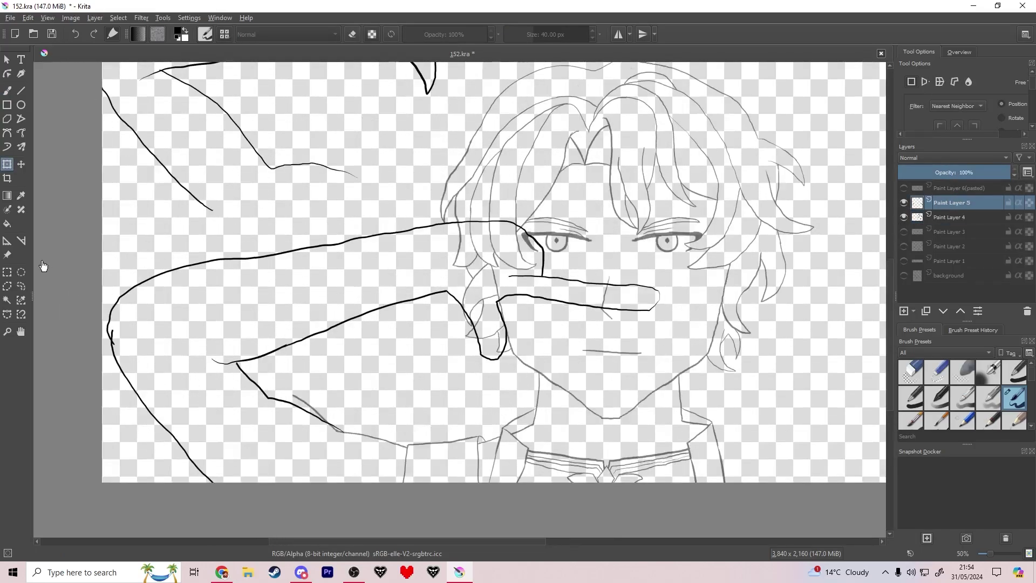
left_click(21, 287)
scroll(383, 302, "down", 2)
mouse_move(346, 267)
left_mouse_down()
mouse_move(492, 138)
mouse_move(362, 265)
left_mouse_up()
right_click(371, 197)
left_click(424, 239)
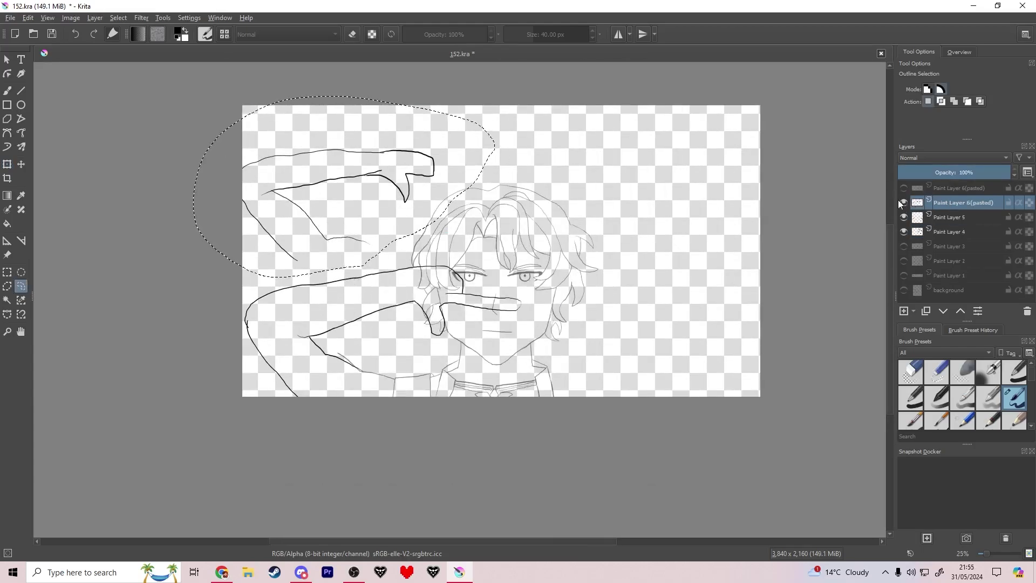
left_click(904, 203)
left_click_drag(463, 249, 394, 253)
left_click(324, 358)
scroll(325, 358, "up", 2)
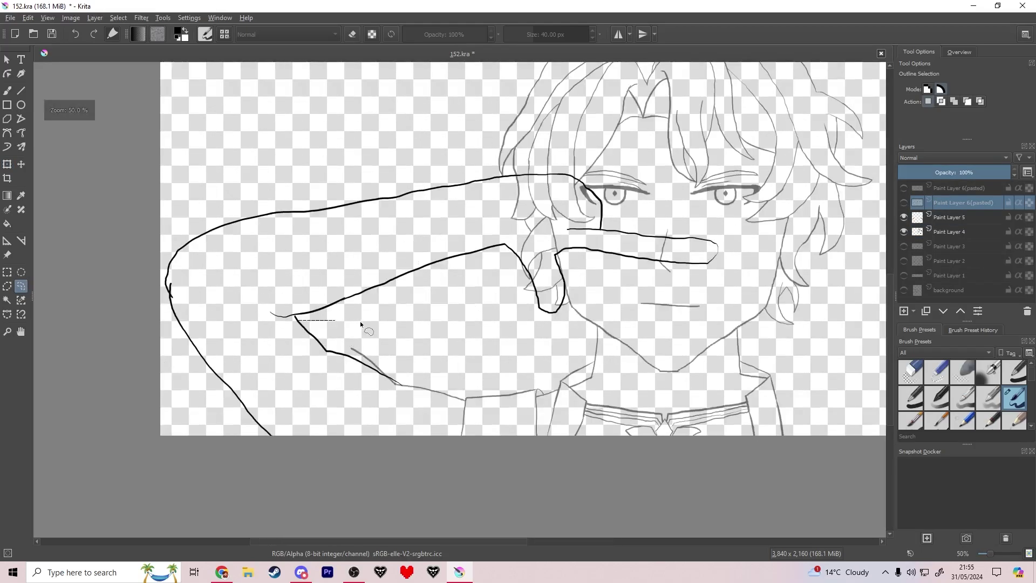
Try to lasso the remaining arm's forearm and hand and move them up on Paint Layer 5.
left_click_drag(361, 320, 201, 313)
left_click_drag(136, 229, 486, 378)
key("ctrl+t")
left_click(571, 319)
left_click(940, 219)
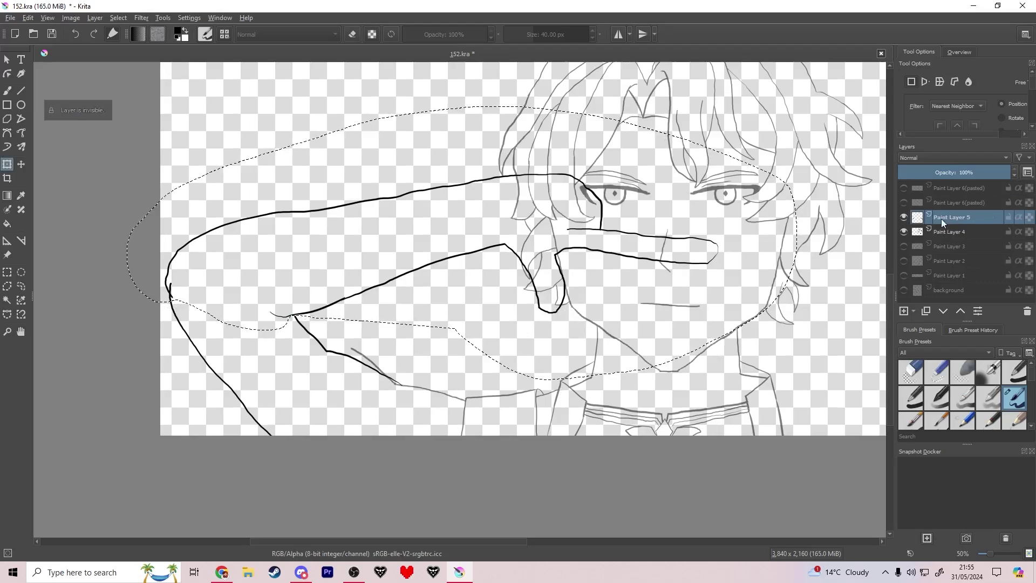
mouse_move(608, 321)
left_mouse_down()
mouse_move(603, 238)
mouse_move(588, 242)
left_mouse_up()
Undo the forearm and hand move on Paint Layer 5.
left_click(923, 232)
left_click_drag(486, 259, 522, 277)
left_click(7, 91)
scroll(312, 246, "up", 1)
key("ctrl+r")
right_click(397, 213)
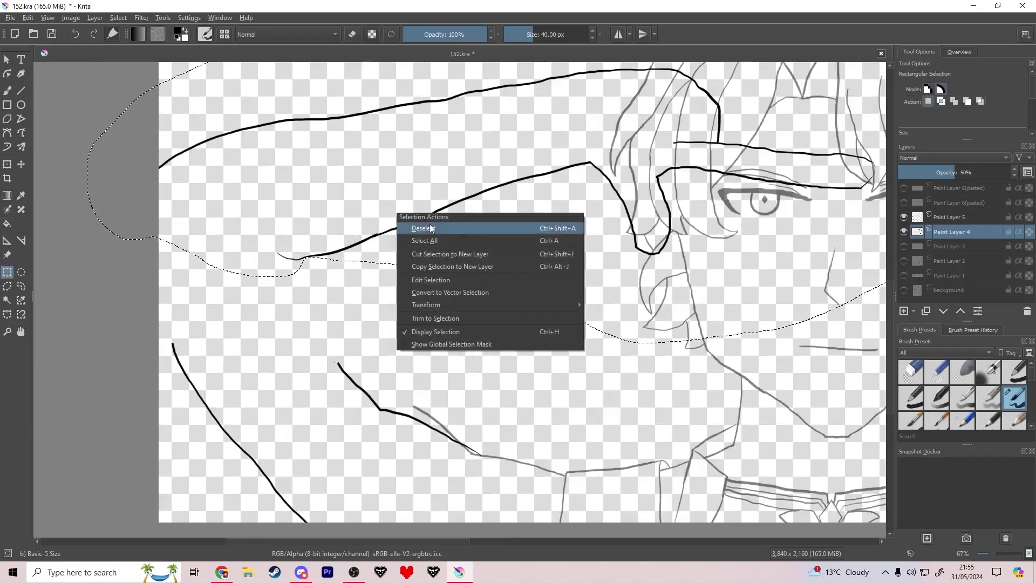
left_click(461, 256)
key("ctrl+z")
scroll(442, 235, "down", 4)
key("ctrl+z")
key("ctrl+z")
key("ctrl+z")
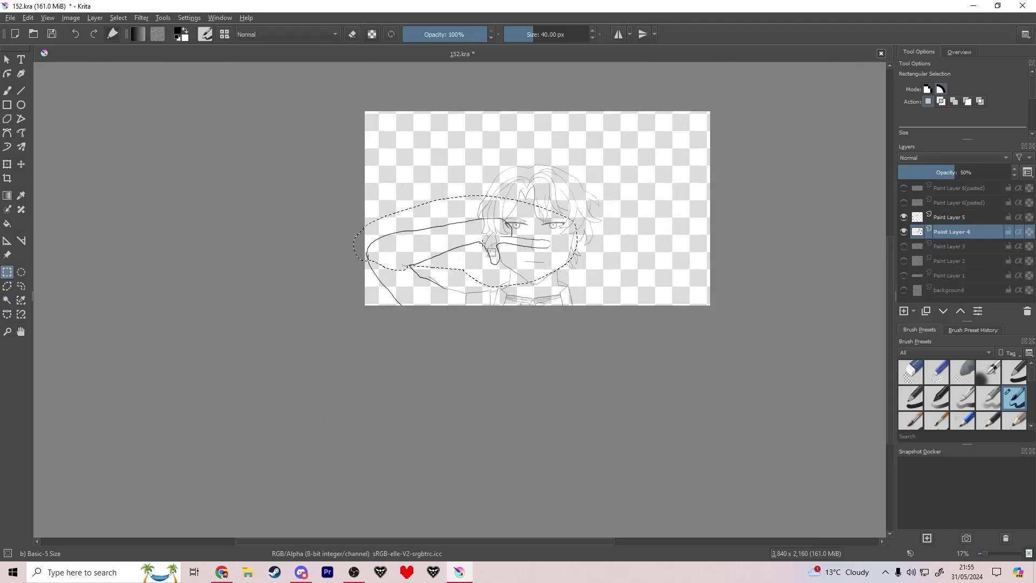
left_click(951, 217)
left_click_drag(310, 171, 607, 351)
left_click_drag(479, 293, 479, 257)
key("ctrl+t")
scroll(464, 213, "up", 3)
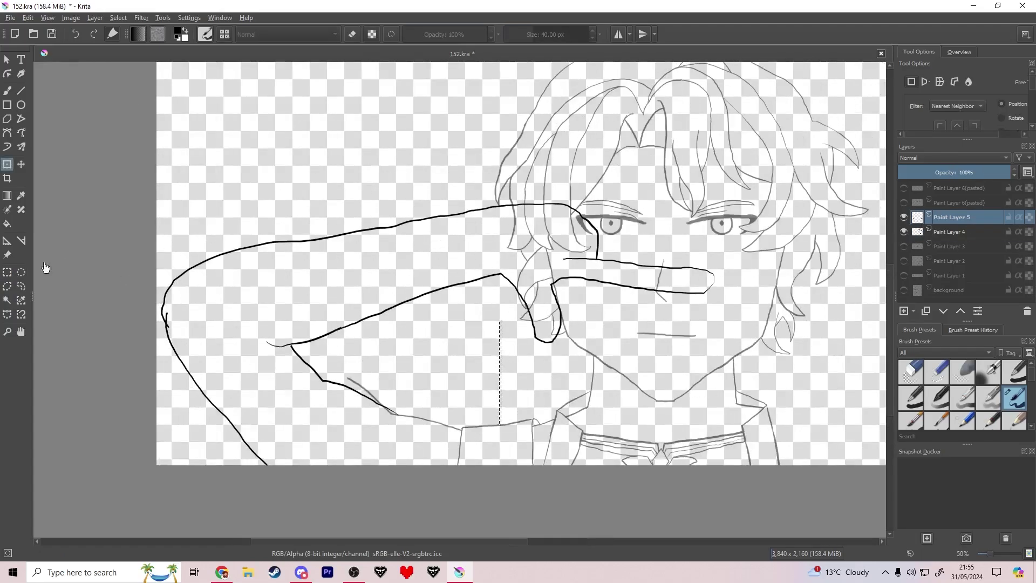
Lasso the forearm and hand on Paint Layer 5, move them up over the forehead and deselect.
left_click(21, 285)
mouse_move(639, 179)
left_mouse_down()
mouse_move(120, 288)
mouse_move(475, 353)
left_mouse_up()
key("ctrl+t")
mouse_move(440, 308)
left_mouse_down()
mouse_move(435, 233)
mouse_move(448, 222)
mouse_move(413, 229)
mouse_move(426, 225)
left_mouse_up()
key("Return")
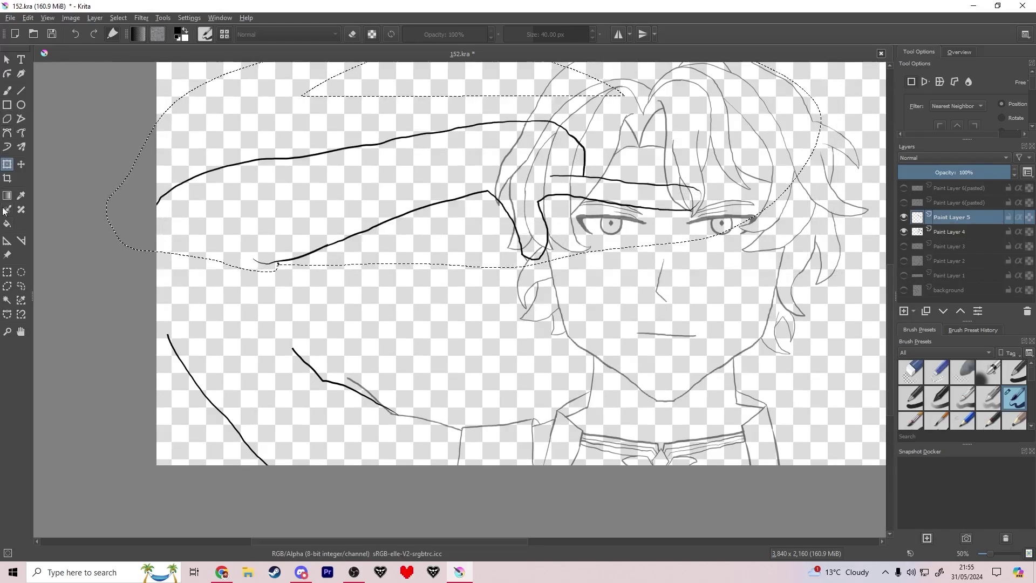
left_click(7, 271)
right_click(201, 253)
left_click(215, 260)
Try to connect the inner upper-arm line to the raised forearm's crease, undoing each stroke.
key("b")
scroll(226, 273, "up", 2)
mouse_move(362, 423)
left_mouse_down()
mouse_move(294, 301)
mouse_move(397, 476)
mouse_move(452, 492)
mouse_move(361, 406)
left_mouse_up()
key("ctrl+z")
key("e")
key("e")
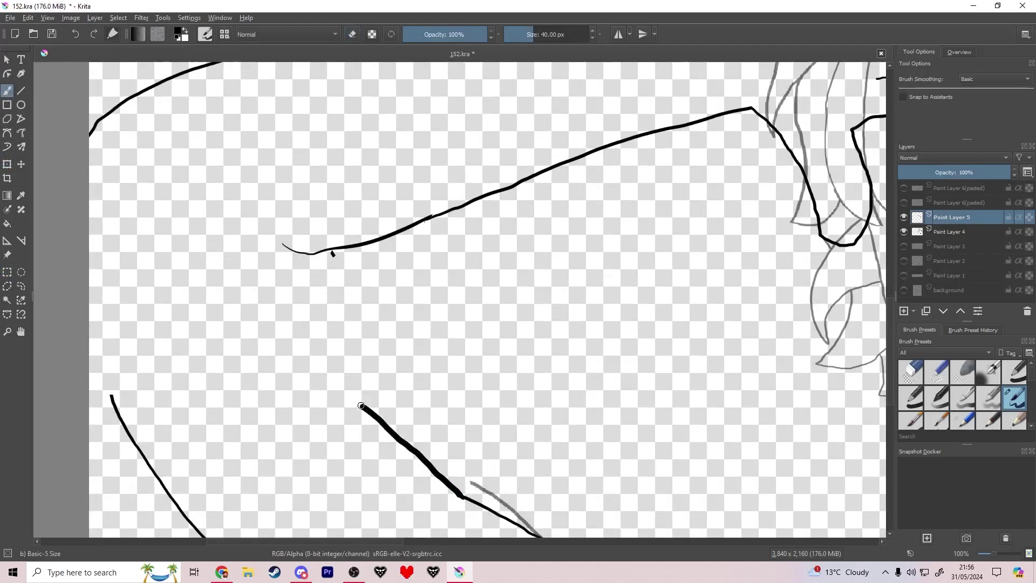
key("ctrl+z")
left_click_drag(317, 251, 499, 513)
key("ctrl+z")
Join the arm's outer edge to the raised forearm at the elbow and erase the old inner upper-arm segment.
mouse_move(112, 397)
left_mouse_down()
mouse_move(89, 360)
mouse_move(87, 268)
left_mouse_up()
scroll(149, 235, "down", 5)
scroll(208, 262, "up", 4)
left_click_drag(241, 312, 339, 313)
key("e")
mouse_move(279, 326)
left_mouse_down()
mouse_move(351, 357)
mouse_move(222, 206)
left_mouse_up()
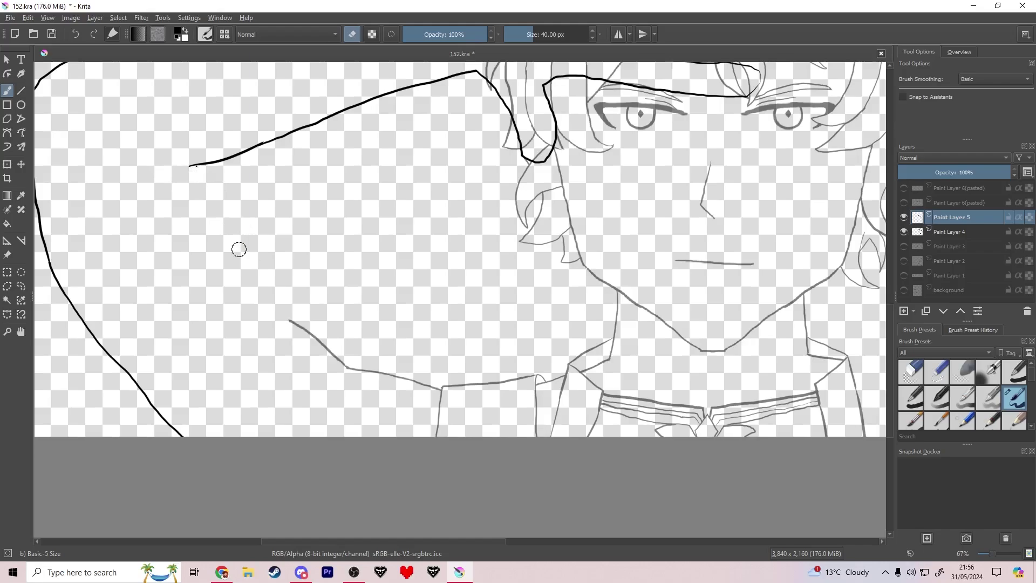
key("e")
Redraw the inner upper-arm line from the shoulder seam to the elbow crease and extend the crease toward the elbow.
mouse_move(232, 184)
left_mouse_down()
mouse_move(311, 239)
mouse_move(445, 396)
left_mouse_up()
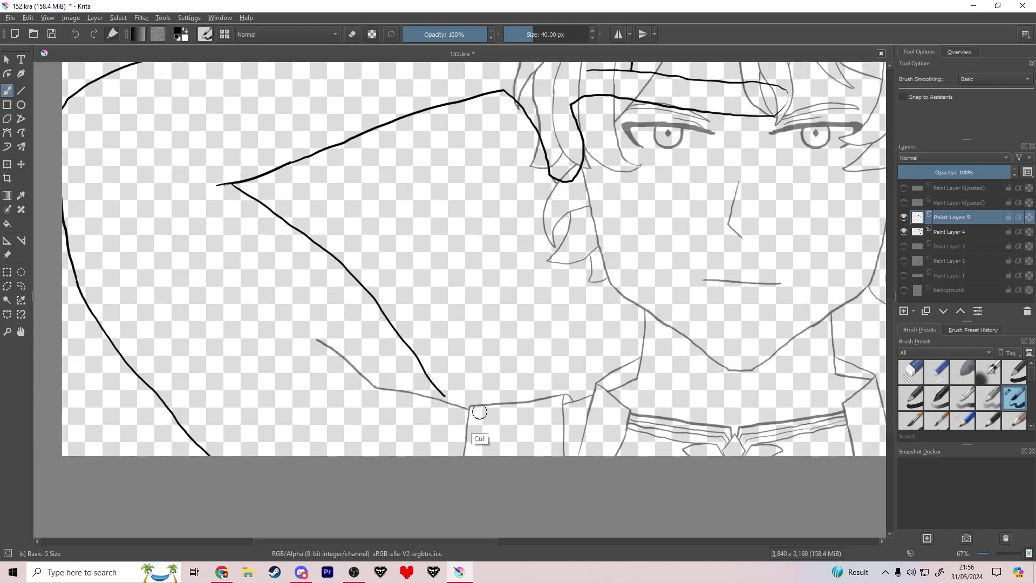
key("ctrl+z")
left_click_drag(369, 373, 415, 379)
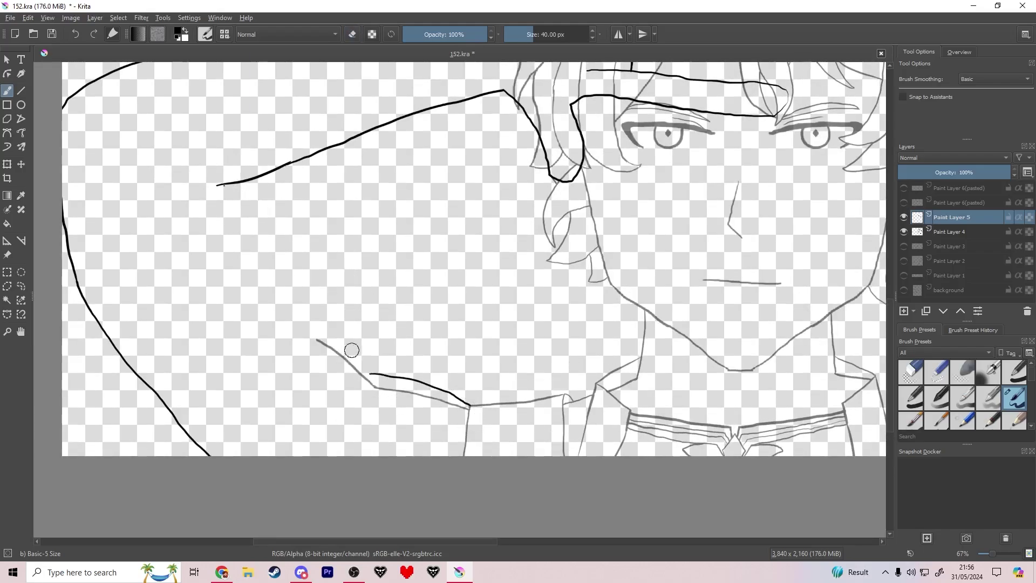
mouse_move(364, 349)
left_mouse_down()
mouse_move(332, 294)
mouse_move(219, 184)
left_mouse_up()
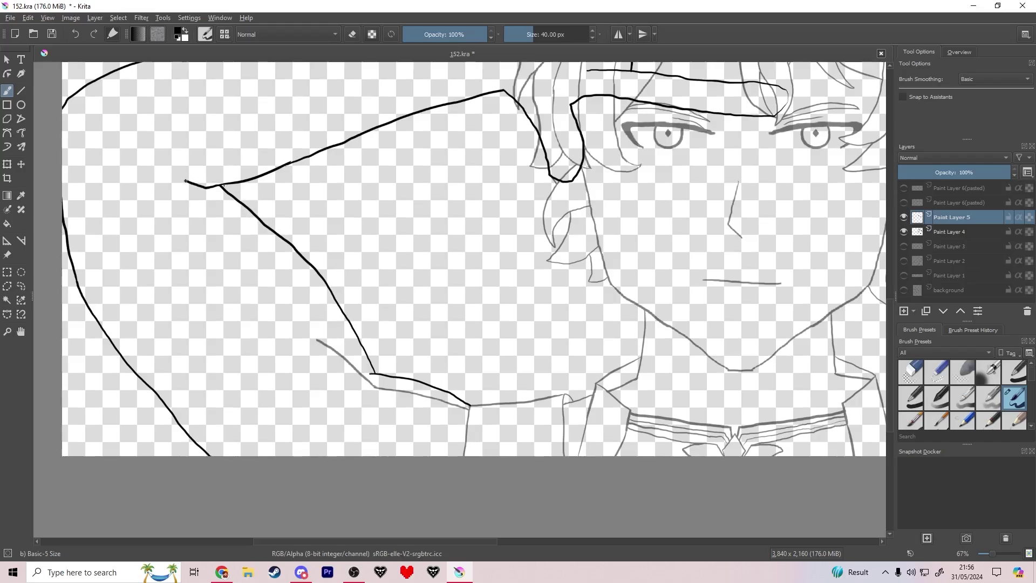
scroll(325, 289, "down", 4)
scroll(286, 269, "up", 4)
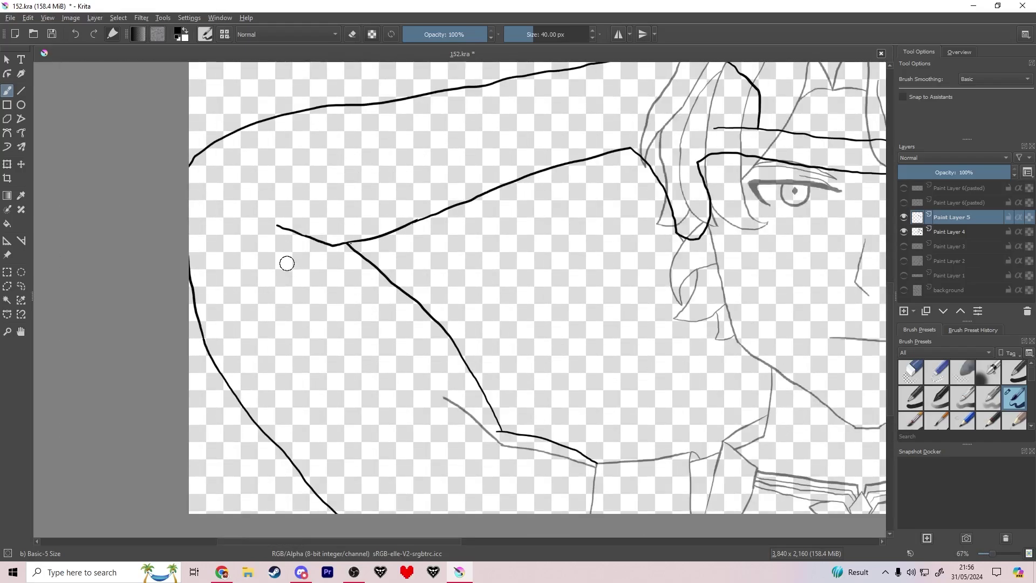
scroll(285, 256, "down", 4)
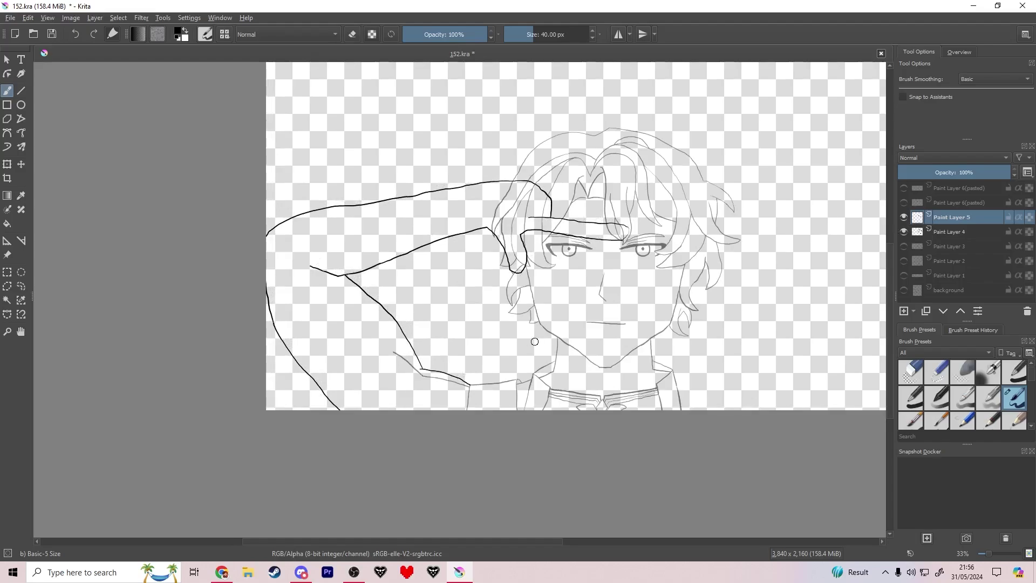
Compare the arm line art with the body sketch on Paint Layer 3 by toggling the visibility of layers 3, 4 and 5.
left_click(904, 232)
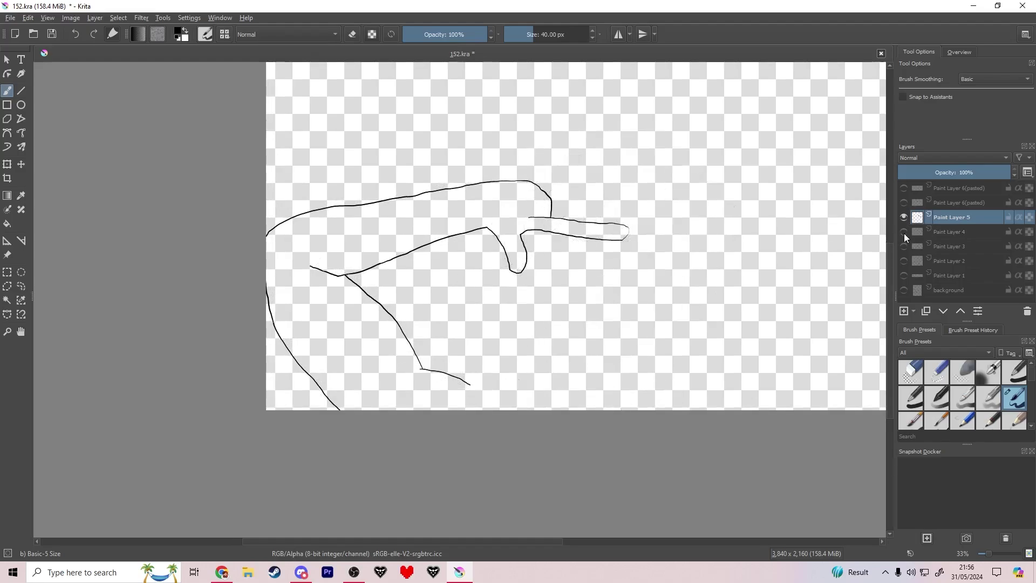
left_click(904, 246)
left_click(903, 217)
left_click_drag(544, 280, 412, 262)
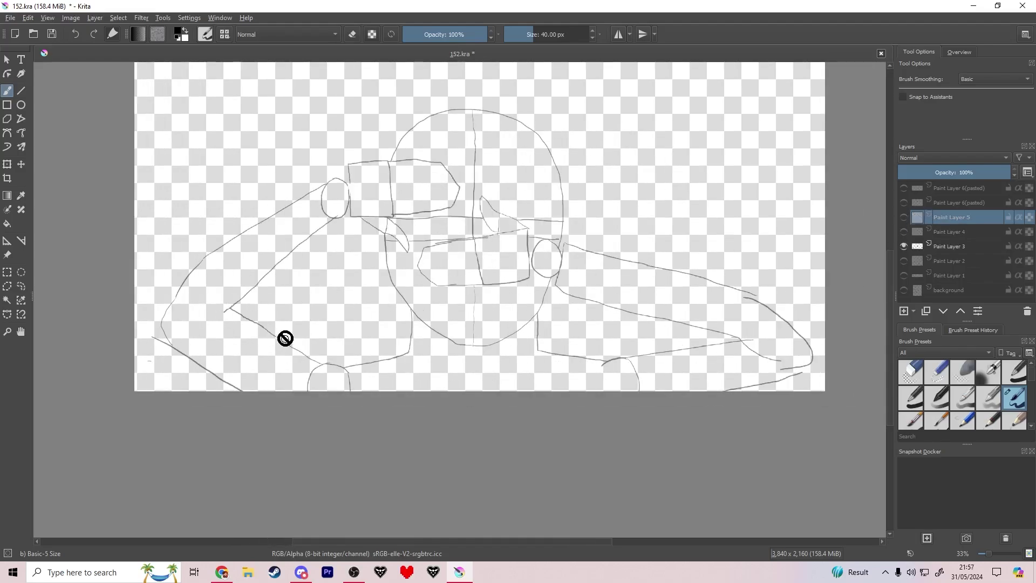
left_click(903, 246)
left_click(904, 232)
left_click(903, 216)
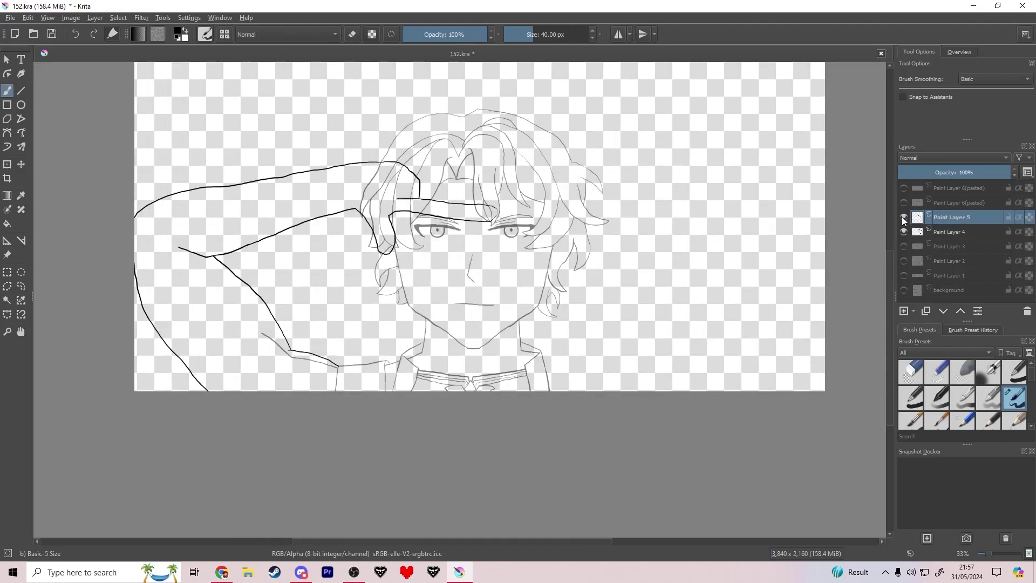
left_click(903, 217)
left_click(902, 217)
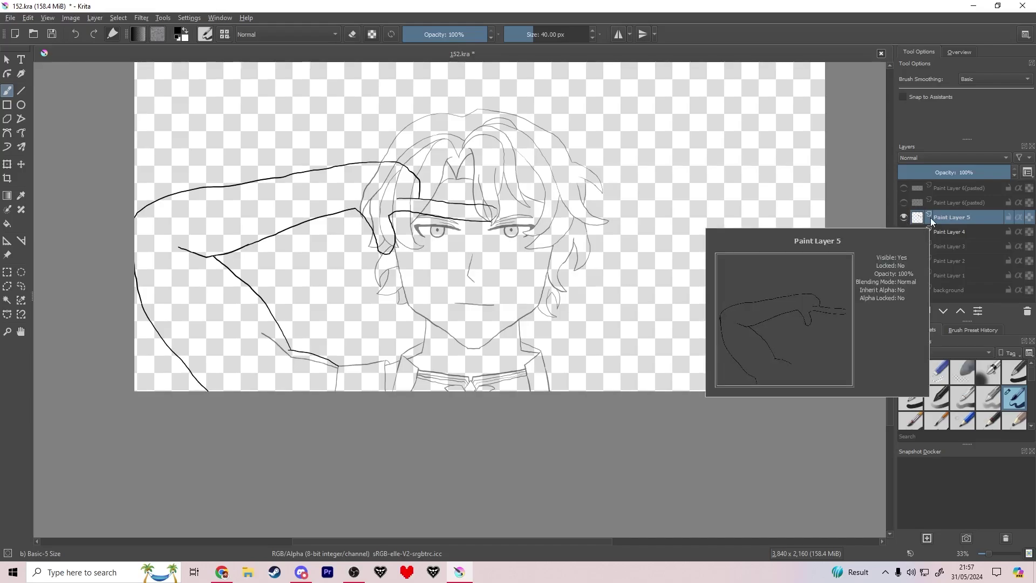
Erase and redraw the inner upper-arm line on Paint Layer 5 so it meets the elbow crease cleanly, and check the arm without Paint Layer 4.
mouse_move(428, 255)
left_mouse_down()
mouse_move(442, 239)
mouse_move(503, 261)
left_mouse_up()
scroll(502, 260, "down", 3)
scroll(501, 260, "up", 4)
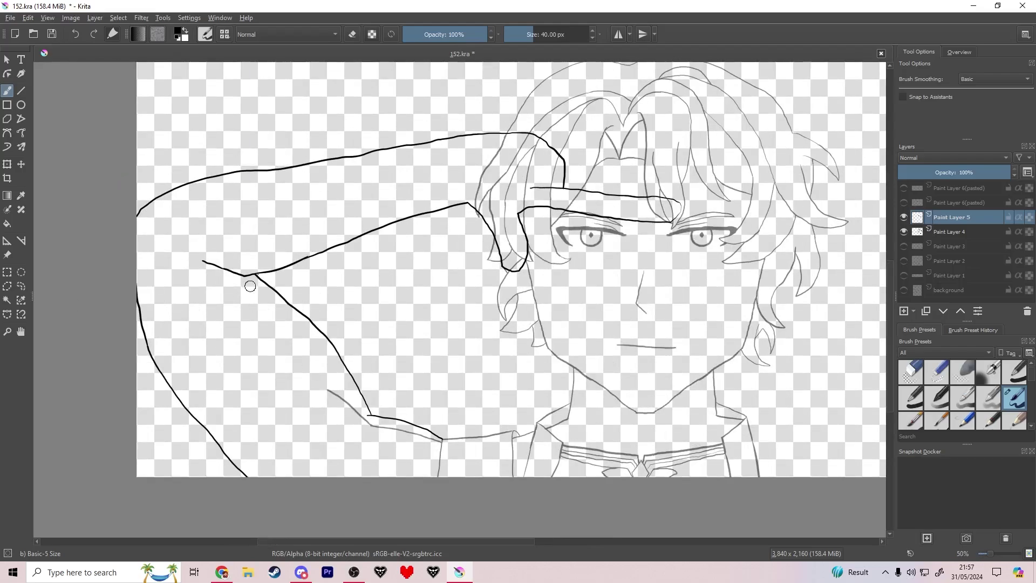
scroll(250, 286, "up", 2)
key("e")
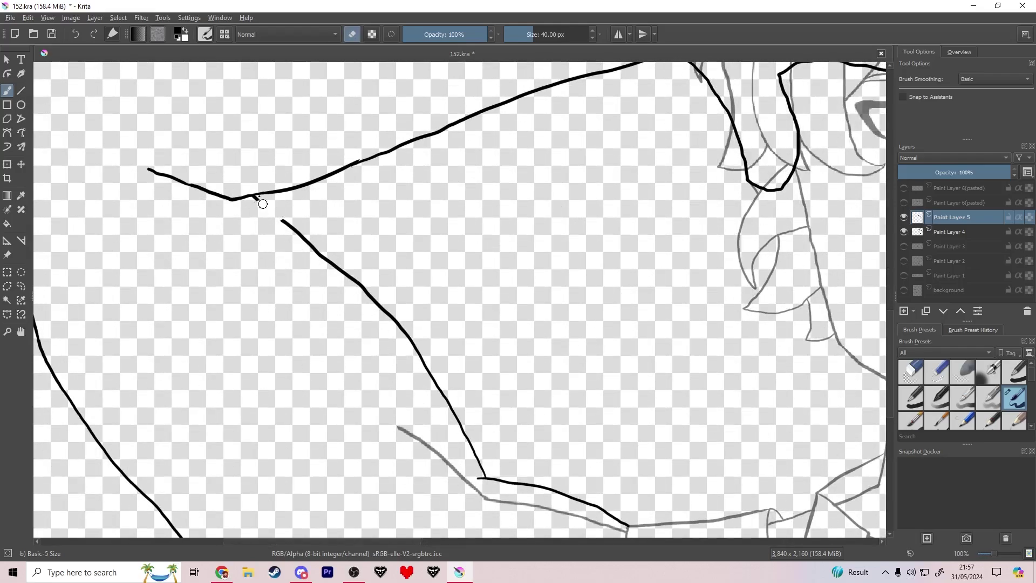
mouse_move(262, 204)
left_mouse_down()
mouse_move(356, 280)
mouse_move(478, 434)
mouse_move(482, 471)
mouse_move(243, 203)
left_mouse_up()
key("e")
scroll(279, 229, "down", 5)
left_click(904, 231)
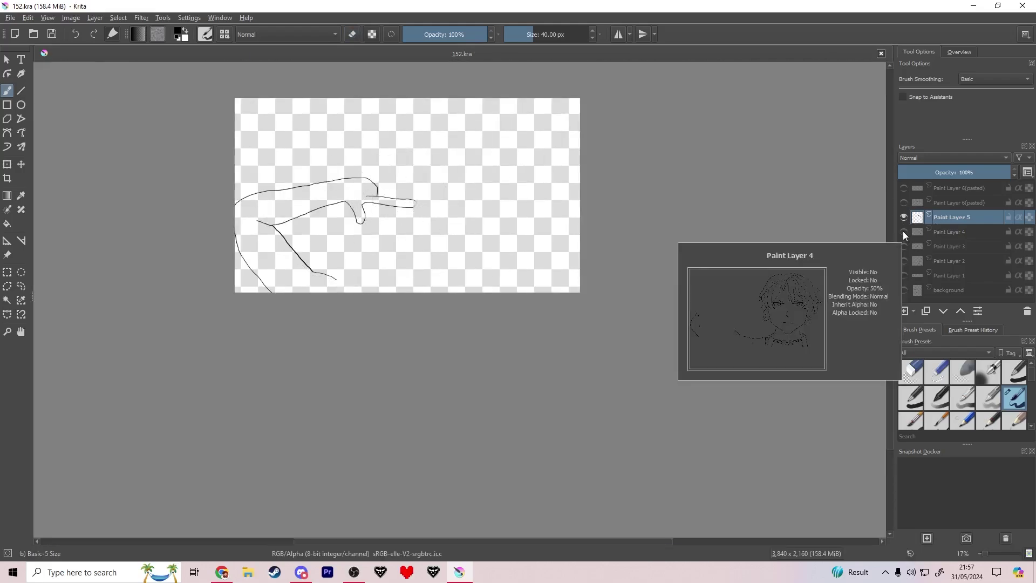
left_click(903, 232)
On Paint Layer 4, erase the old sleeve line beyond the shoulder seam and trace the new shoulder line from the seam to the armpit.
left_click(949, 231)
scroll(391, 282, "up", 5)
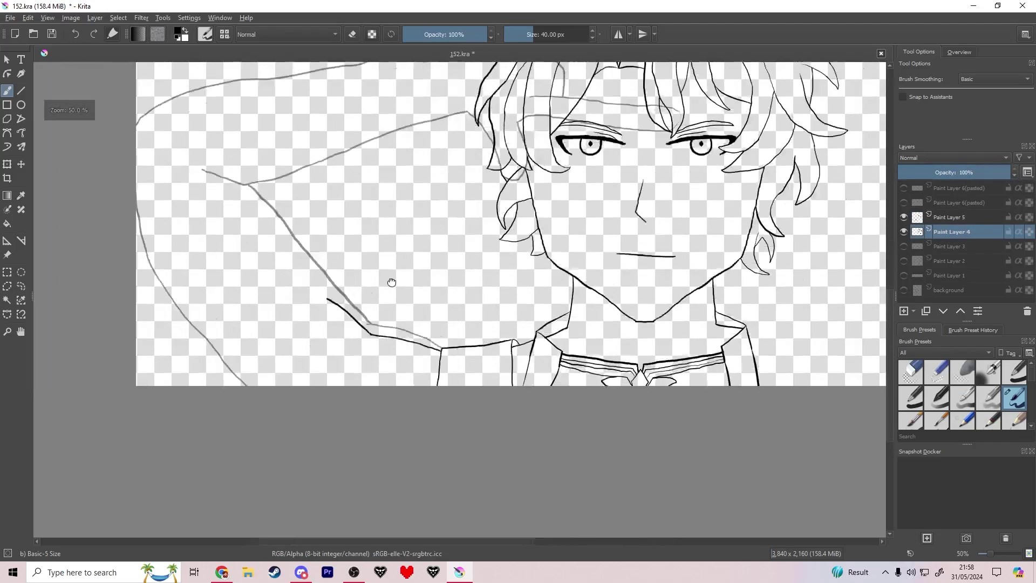
scroll(391, 282, "up", 1)
key("e")
scroll(557, 397, "up", 3)
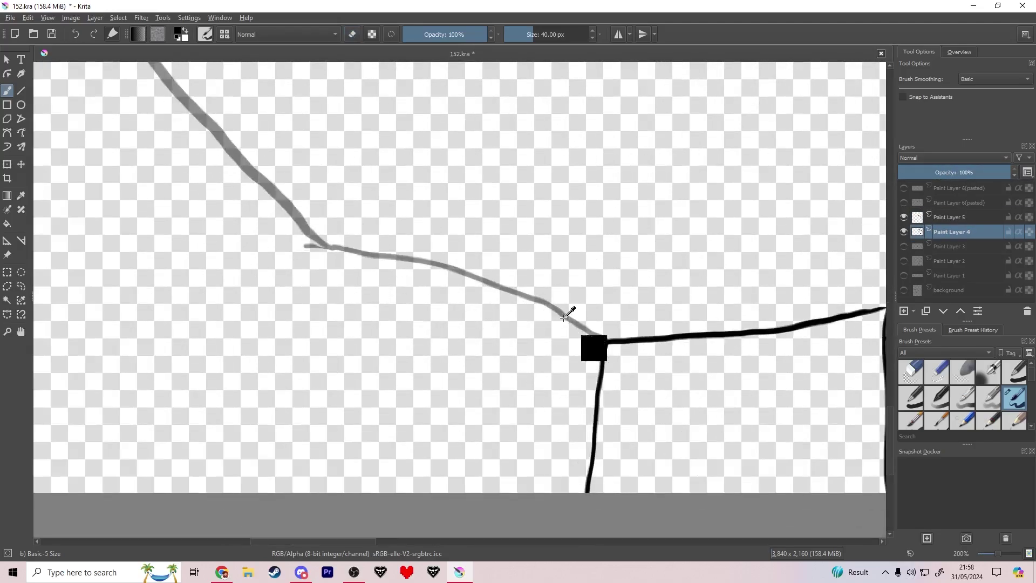
key("e")
mouse_move(603, 344)
left_mouse_down()
mouse_move(523, 290)
mouse_move(388, 247)
mouse_move(276, 243)
mouse_move(287, 250)
mouse_move(292, 203)
left_mouse_up()
key("e")
key("e")
mouse_move(327, 242)
left_mouse_down()
mouse_move(295, 250)
mouse_move(316, 260)
left_mouse_up()
key("e")
key("e")
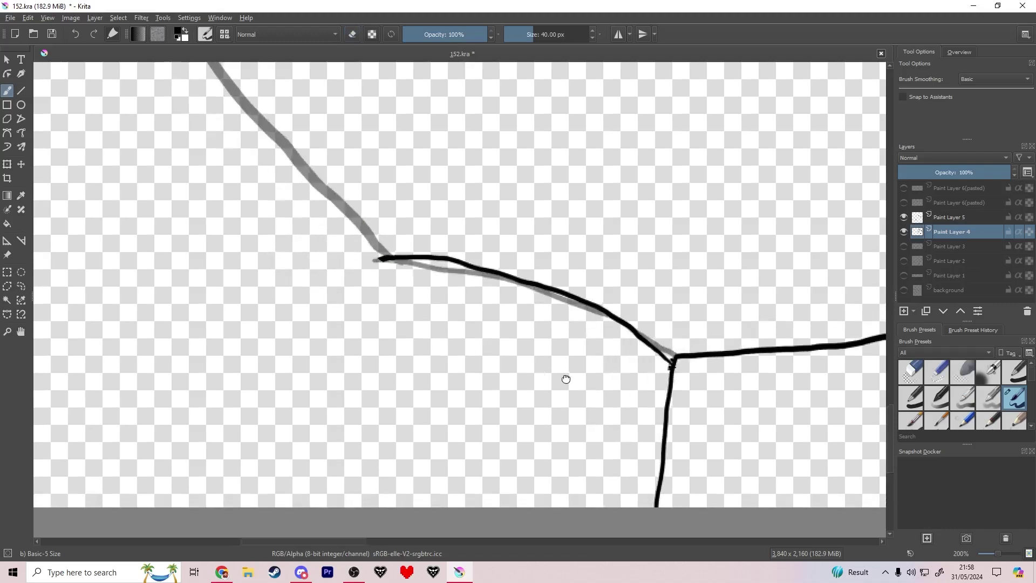
Trace the inner upper-arm line from the armpit up to the elbow crease on Paint Layer 4.
scroll(565, 377, "down", 2)
mouse_move(410, 426)
left_mouse_down()
mouse_move(296, 291)
mouse_move(169, 173)
left_mouse_up()
key("e")
left_click_drag(172, 174, 211, 195)
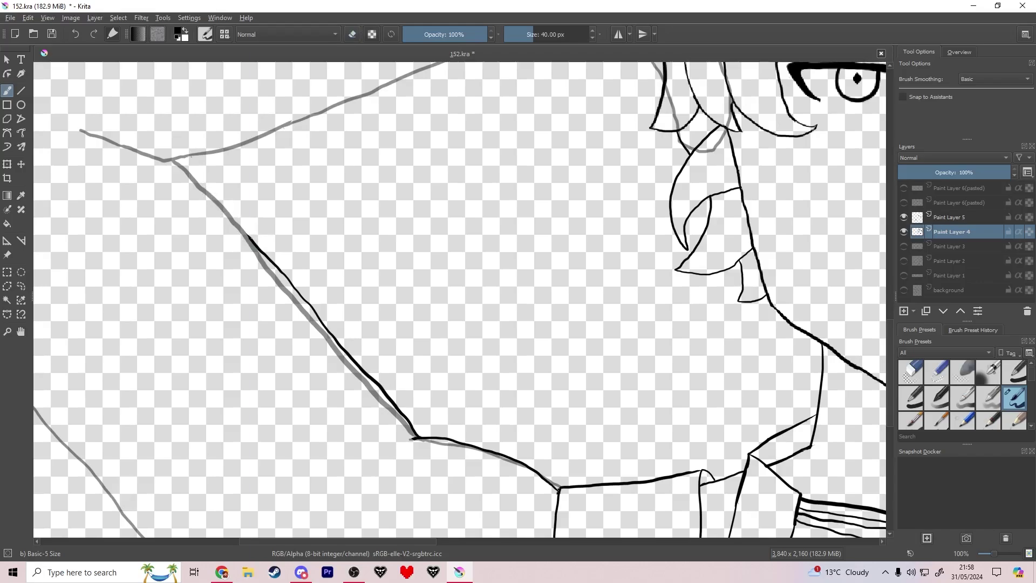
left_click_drag(137, 257, 309, 208)
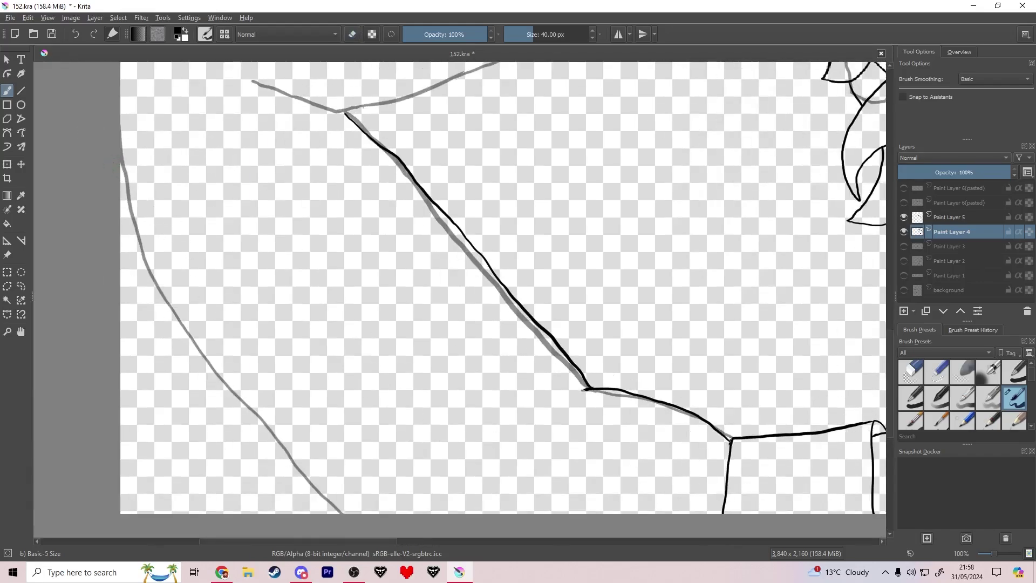
Trace the raised arm's outer edge and both forearm edges, including the elbow crease, on Paint Layer 4.
mouse_move(121, 163)
left_mouse_down()
mouse_move(148, 259)
mouse_move(230, 401)
mouse_move(332, 507)
left_mouse_up()
scroll(160, 246, "up", 4)
scroll(284, 326, "left", 2)
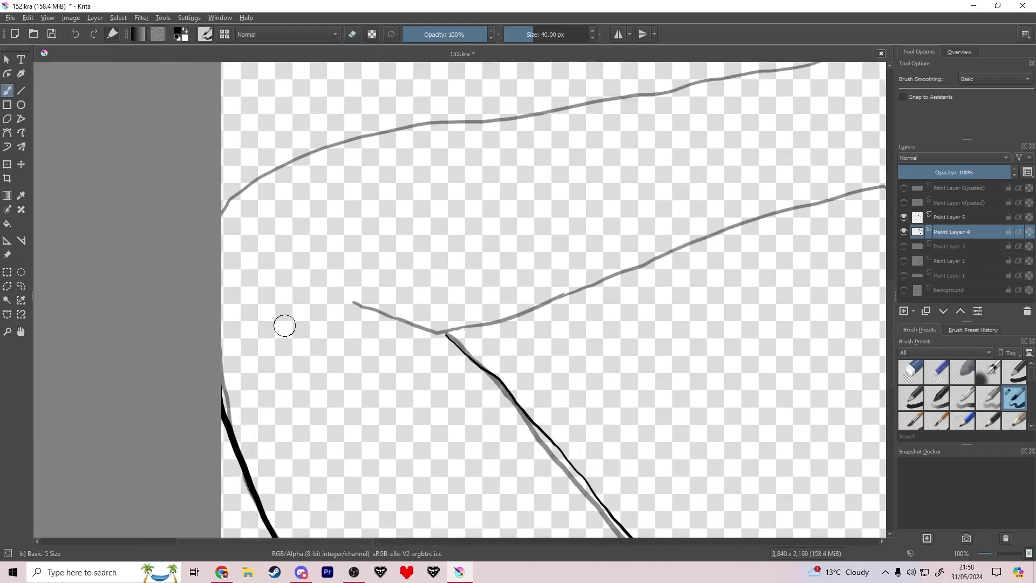
mouse_move(222, 208)
left_mouse_down()
mouse_move(330, 139)
mouse_move(823, 62)
left_mouse_up()
mouse_move(823, 65)
left_mouse_down()
mouse_move(534, 180)
mouse_move(615, 96)
left_mouse_up()
mouse_move(152, 302)
left_mouse_down()
mouse_move(226, 325)
mouse_move(668, 183)
left_mouse_up()
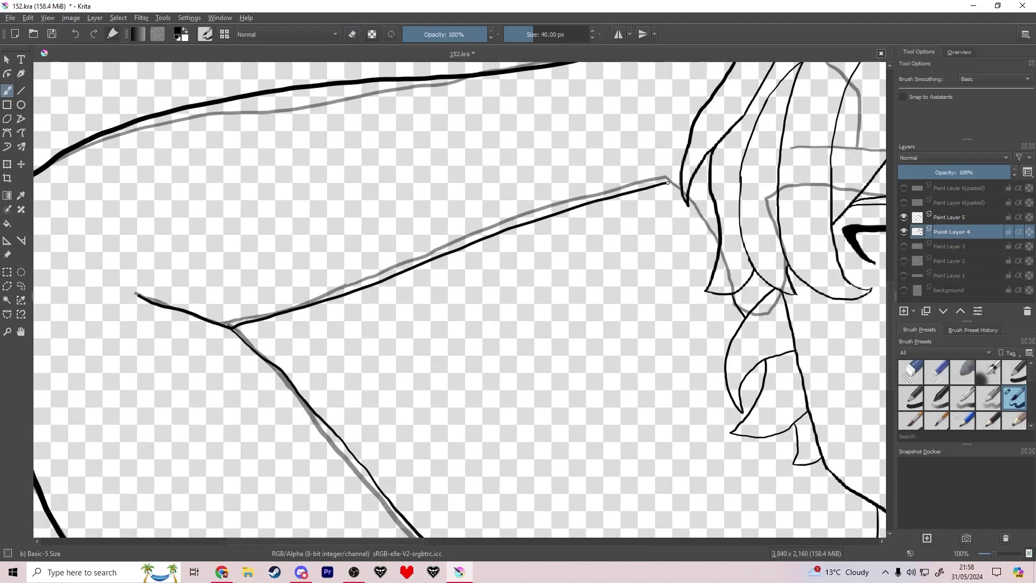
Compare the newly traced arm with the guide lines by toggling the visibility of Paint Layers 4 and 5.
scroll(659, 250, "down", 4)
left_click(903, 217)
left_click_drag(711, 279, 535, 285)
scroll(534, 286, "up", 3)
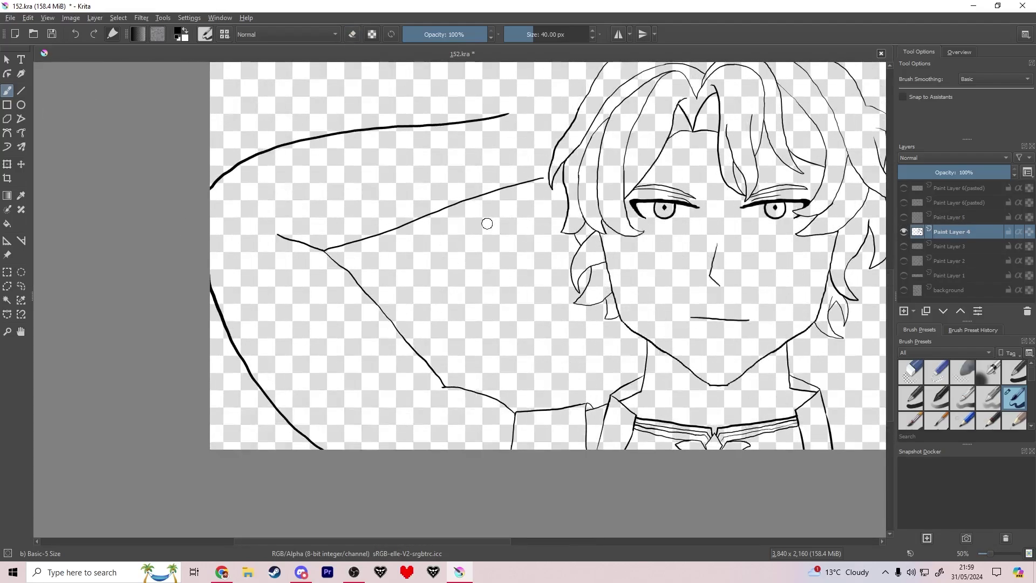
left_click(903, 231)
left_click(903, 217)
left_click(901, 218)
left_click(904, 230)
left_click(903, 220)
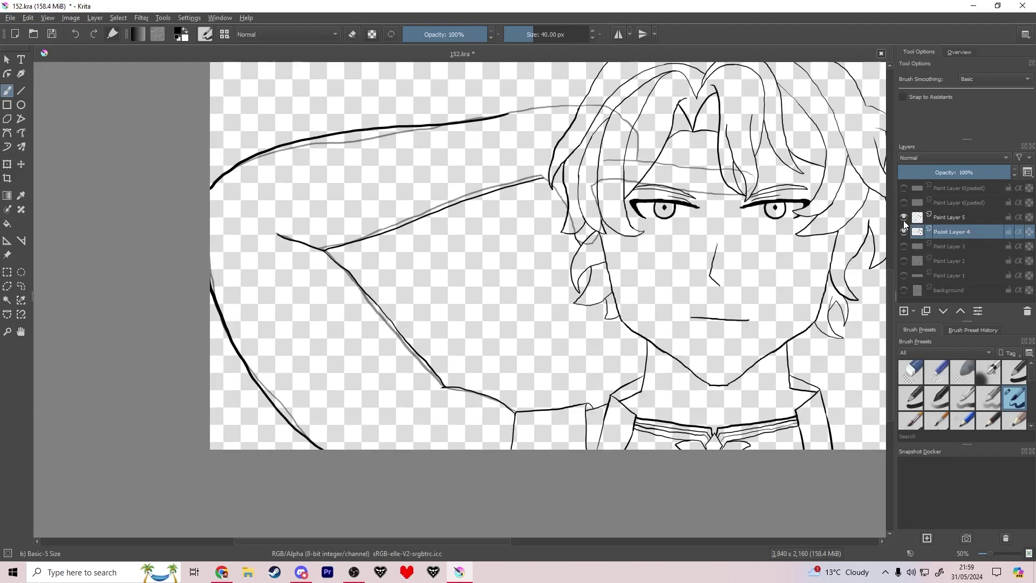
left_click(904, 220)
left_click(903, 220)
left_click(903, 231)
left_click(902, 219)
left_click(902, 219)
scroll(602, 290, "down", 3)
left_click_drag(602, 290, 565, 365)
scroll(386, 283, "up", 3)
scroll(526, 348, "down", 2)
left_click(903, 231)
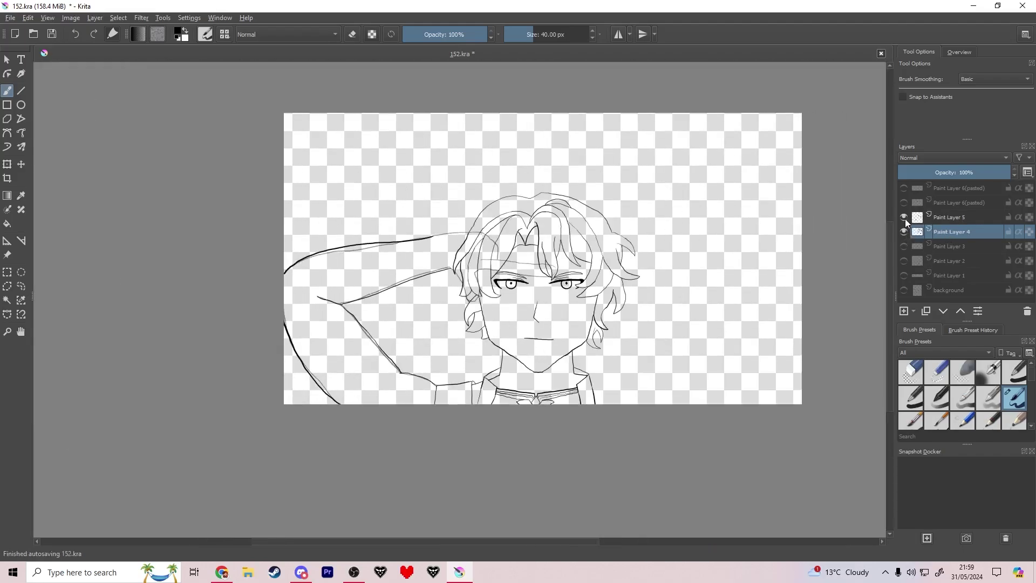
Try to move the Paint Layer 4 line art with the Transform tool, and undo the move.
key("ctrl+t")
mouse_move(452, 333)
left_mouse_down()
mouse_move(500, 206)
mouse_move(569, 232)
left_mouse_up()
scroll(387, 240, "up", 2)
scroll(512, 257, "down", 1)
left_click_drag(512, 257, 332, 273)
key("ctrl+z")
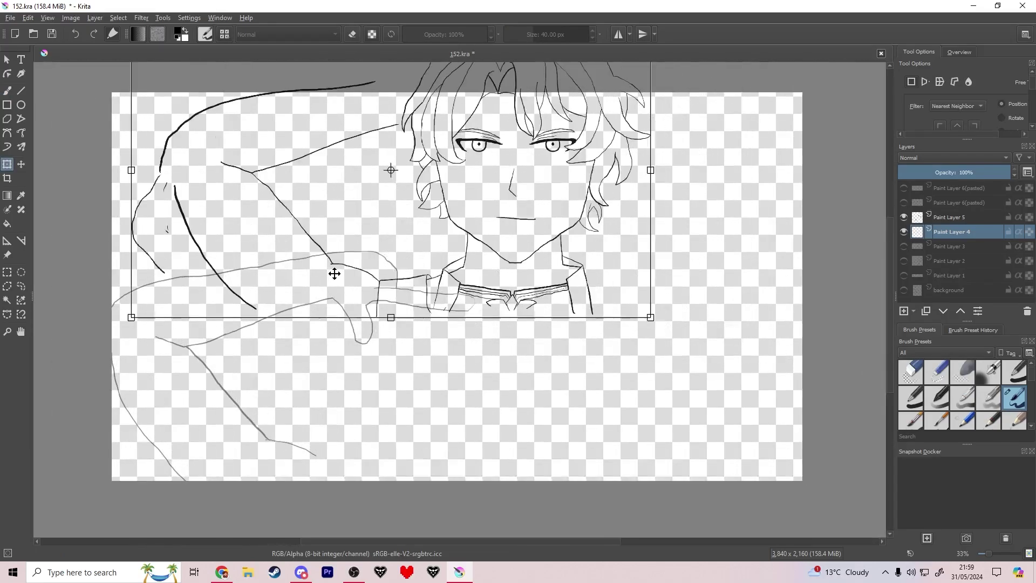
key("ctrl+z")
key("Return")
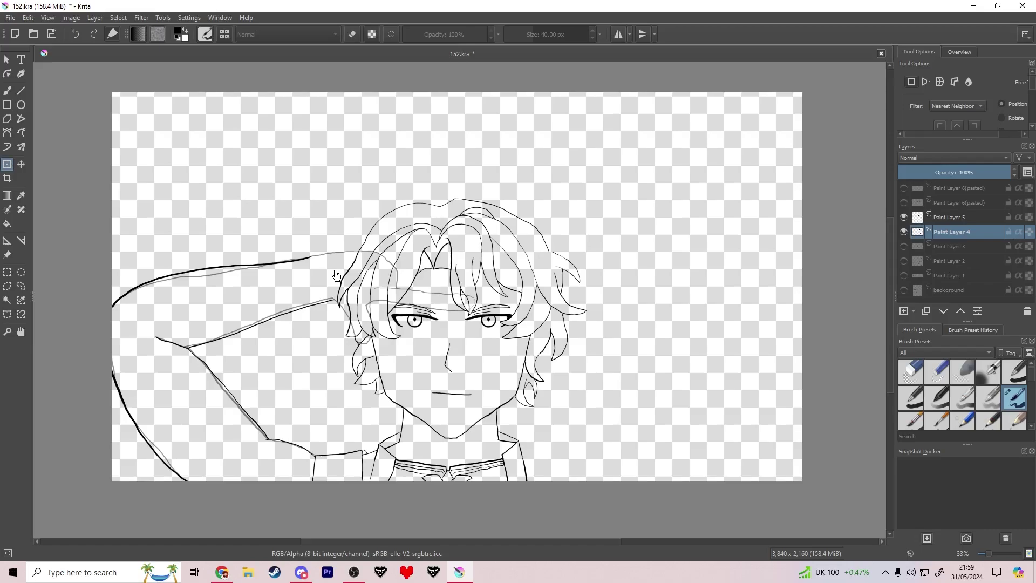
Compare the line art with the body sketch by isolating Paint Layer 3 and toggling Paint Layers 3, 4 and 5.
left_click(903, 247, "shift")
mouse_move(496, 358)
left_mouse_down()
mouse_move(543, 268)
mouse_move(461, 285)
left_mouse_up()
scroll(331, 338, "down", 1)
scroll(365, 260, "up", 2)
scroll(406, 387, "down", 1)
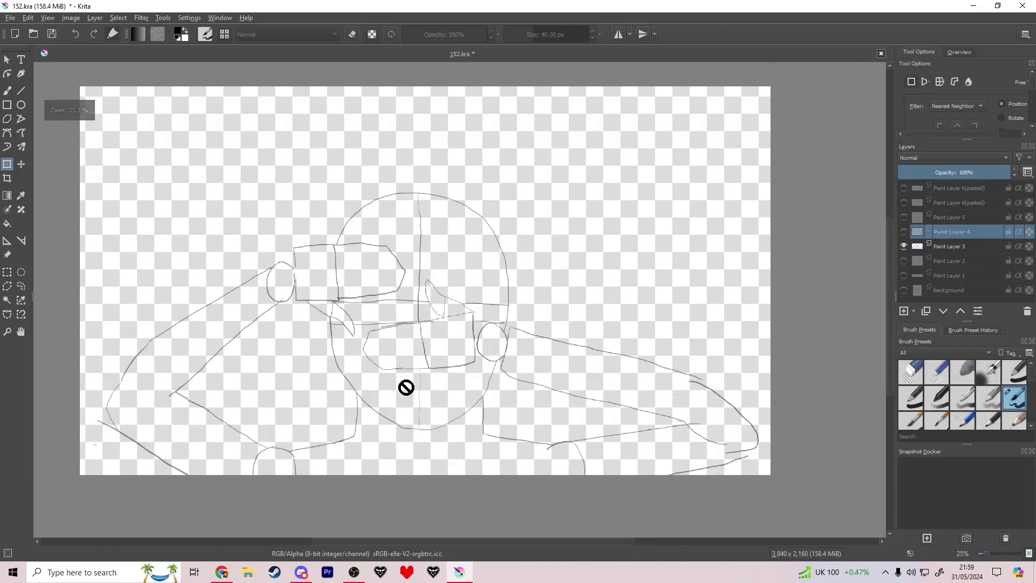
left_click(903, 241, "shift")
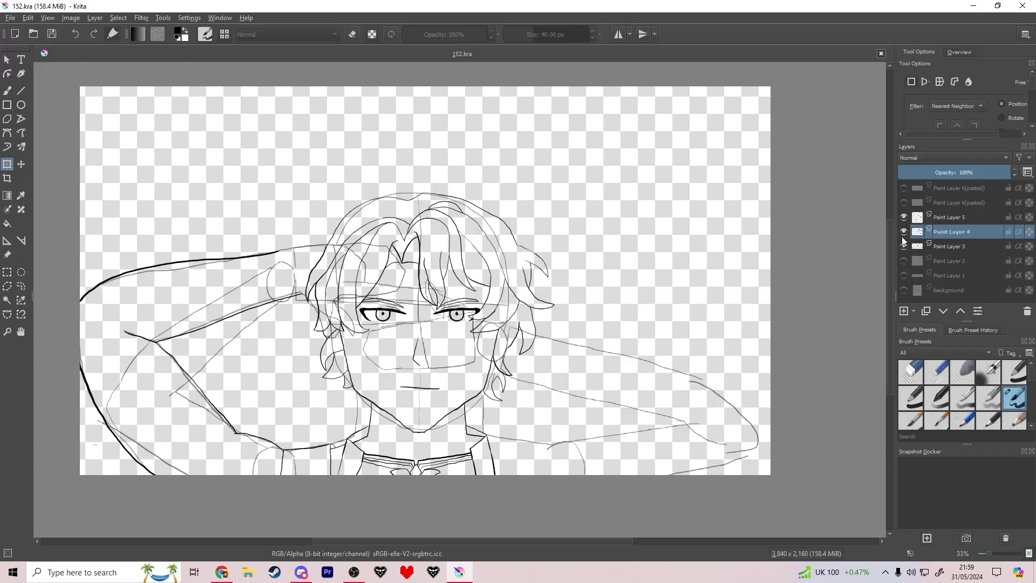
left_click(903, 246, "shift")
left_click(904, 232)
left_click(904, 242)
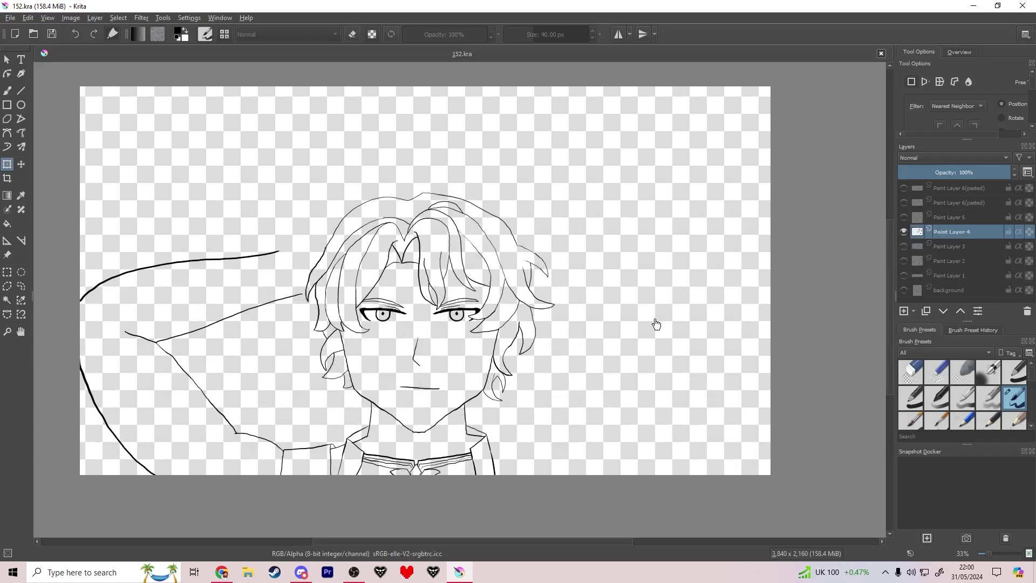
Restore Paint Layer 5 to 100% opacity, fade Paint Layer 4 beneath it, and make Paint Layer 5 active for drawing.
left_click(903, 217, "shift")
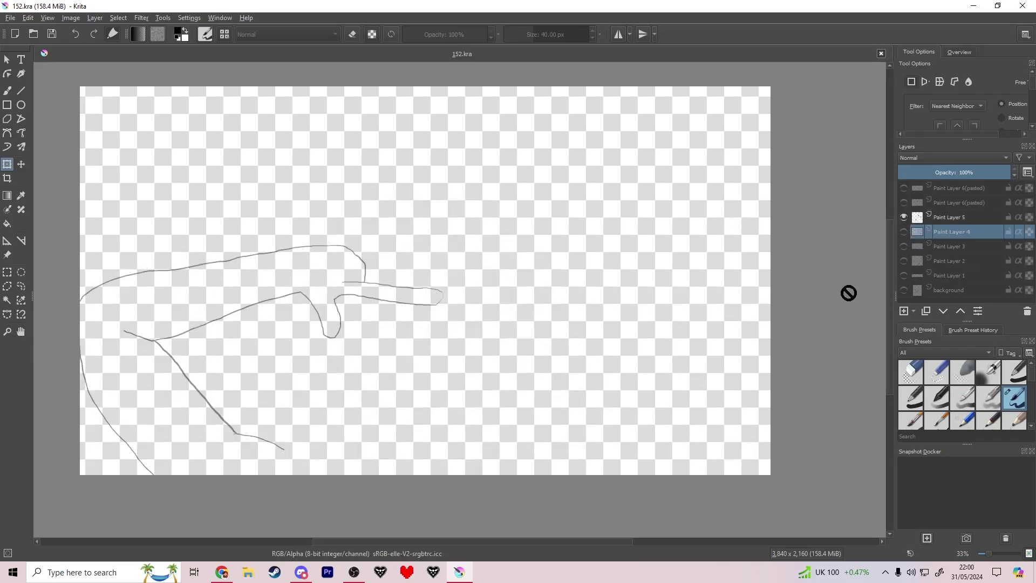
left_click(949, 217)
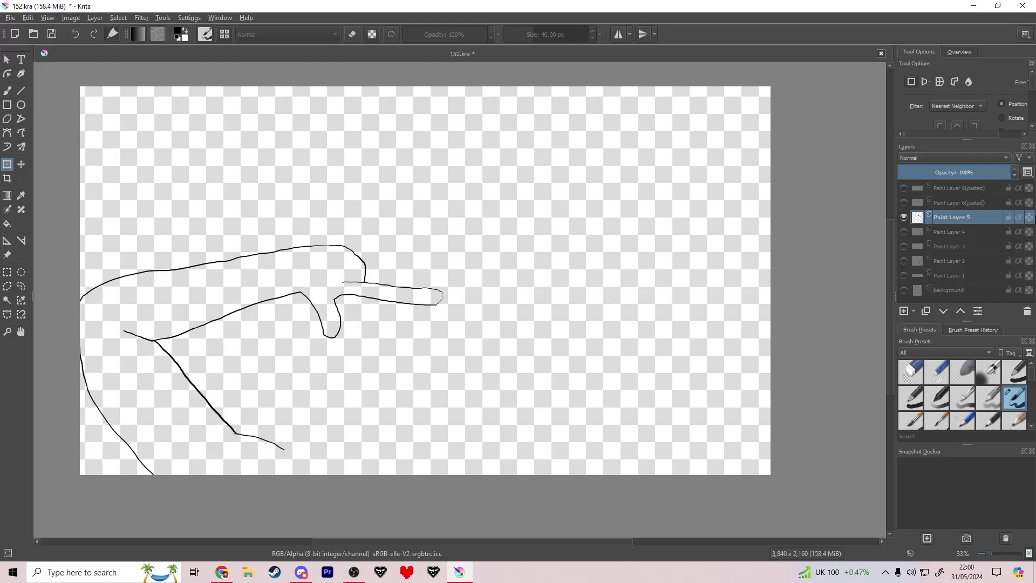
left_click_drag(594, 194, 551, 143)
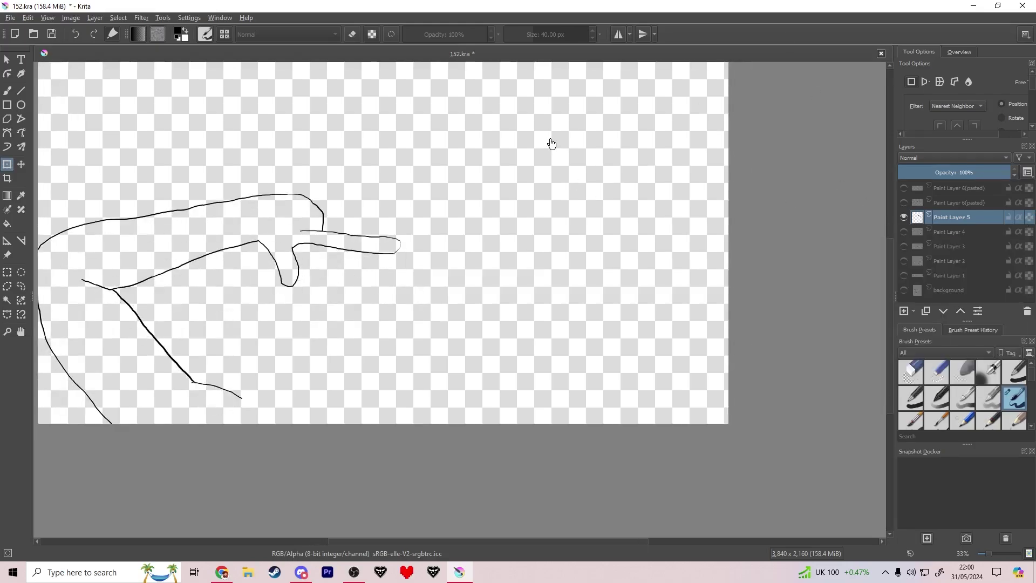
left_click(904, 231)
left_click(953, 232)
left_click(955, 173)
left_click(959, 218)
left_click_drag(441, 295, 516, 295)
scroll(516, 295, "up", 1)
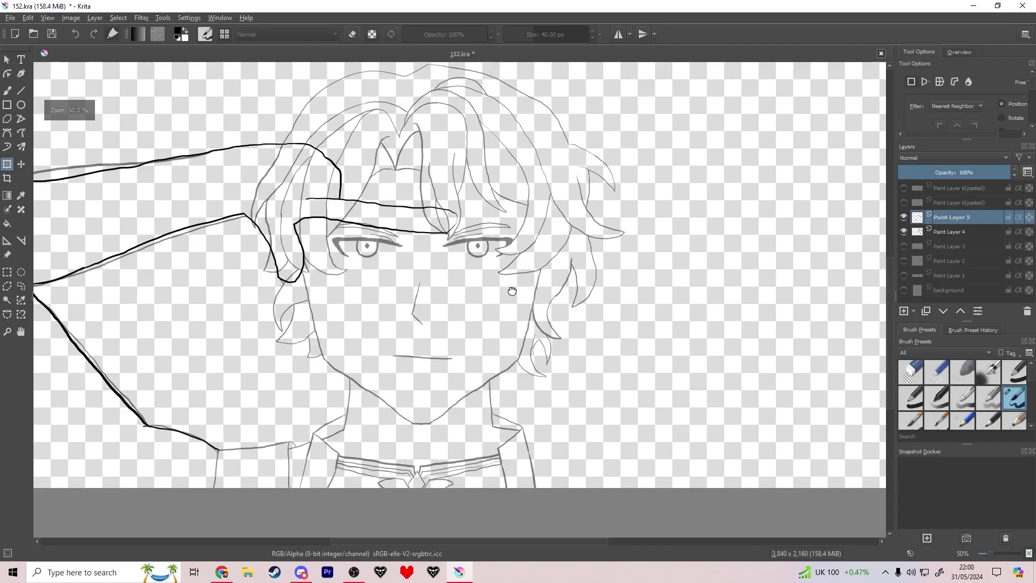
Draw the second arm on Paint Layer 5 with a finger across the face, an upright thumb, and a forearm curving to the elbow.
left_click(7, 91)
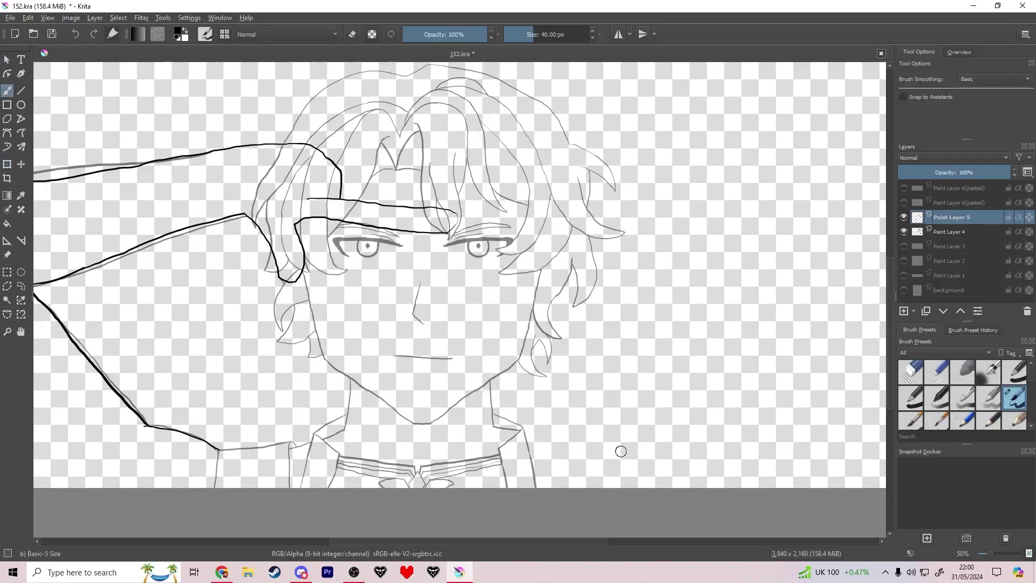
left_click_drag(608, 449, 509, 424)
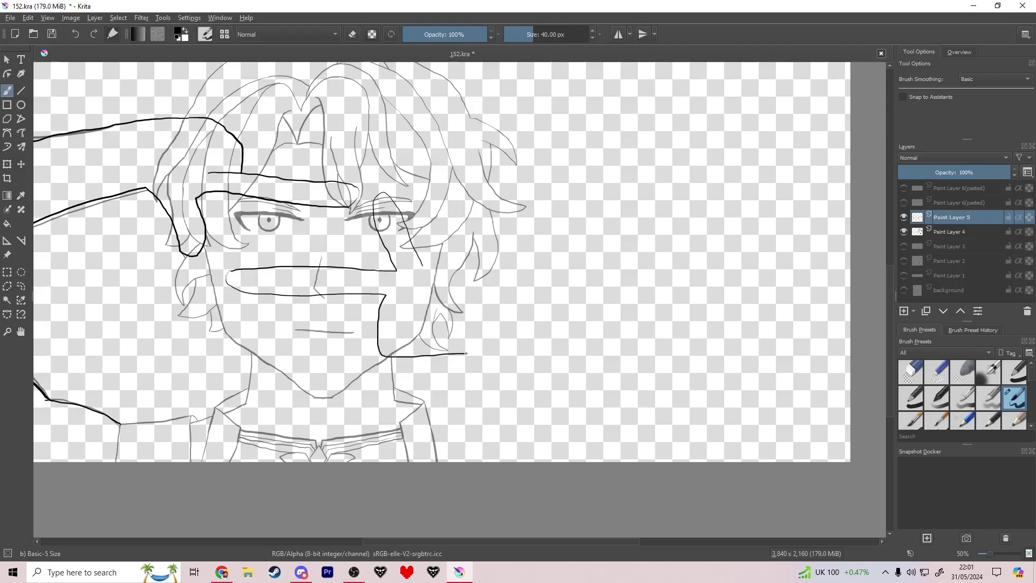
left_click_drag(465, 354, 724, 402)
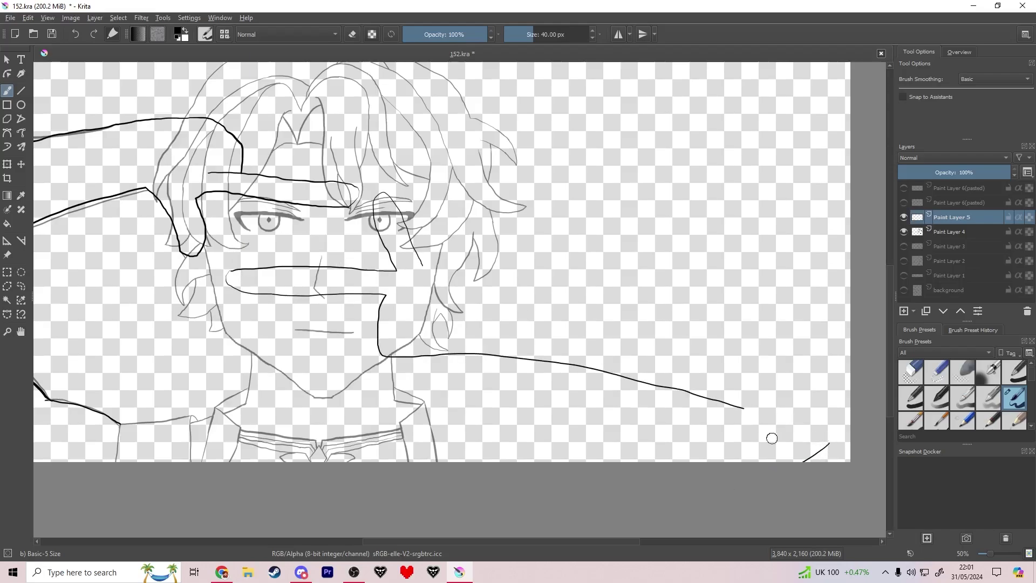
mouse_move(829, 444)
left_mouse_down()
mouse_move(754, 297)
mouse_move(491, 264)
mouse_move(527, 278)
mouse_move(510, 267)
mouse_move(528, 247)
left_mouse_up()
Check the second arm's outline on its own by hiding Paint Layer 4, and show that layer again.
scroll(446, 286, "down", 3)
left_click(903, 231)
scroll(460, 275, "up", 2)
scroll(680, 407, "up", 2)
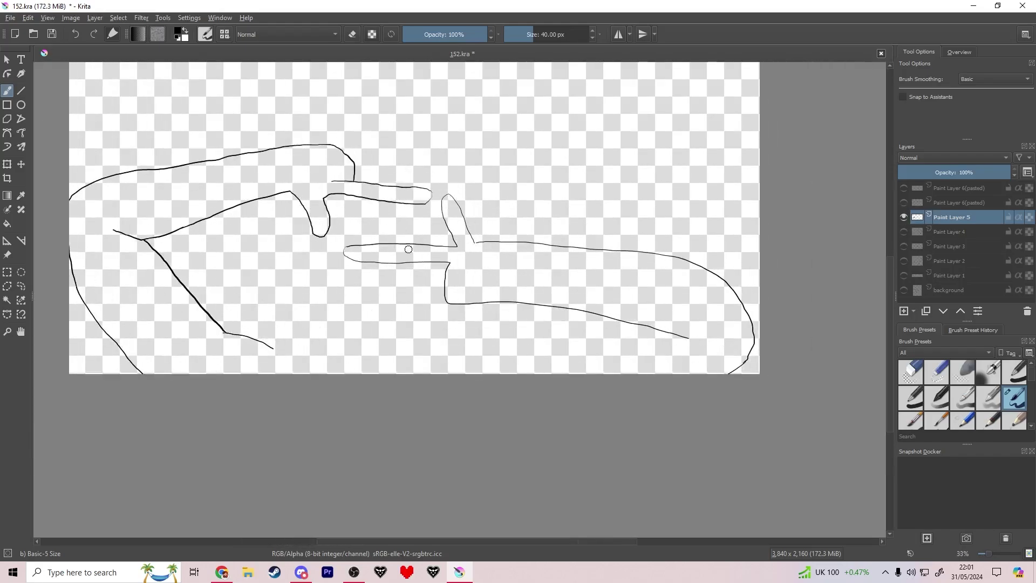
left_click(903, 232)
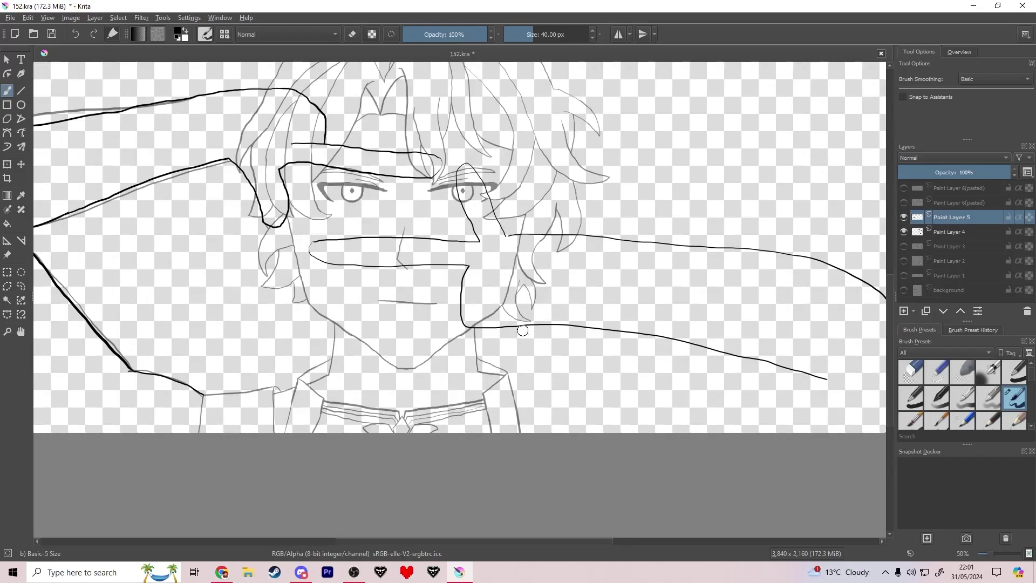
Undo the last stroke around the second arm and save the document.
mouse_move(520, 330)
left_mouse_down()
mouse_move(540, 342)
mouse_move(624, 275)
left_mouse_up()
scroll(543, 297, "down", 1)
scroll(542, 297, "up", 2)
scroll(623, 275, "down", 2)
key("ctrl+z")
scroll(543, 307, "down", 2)
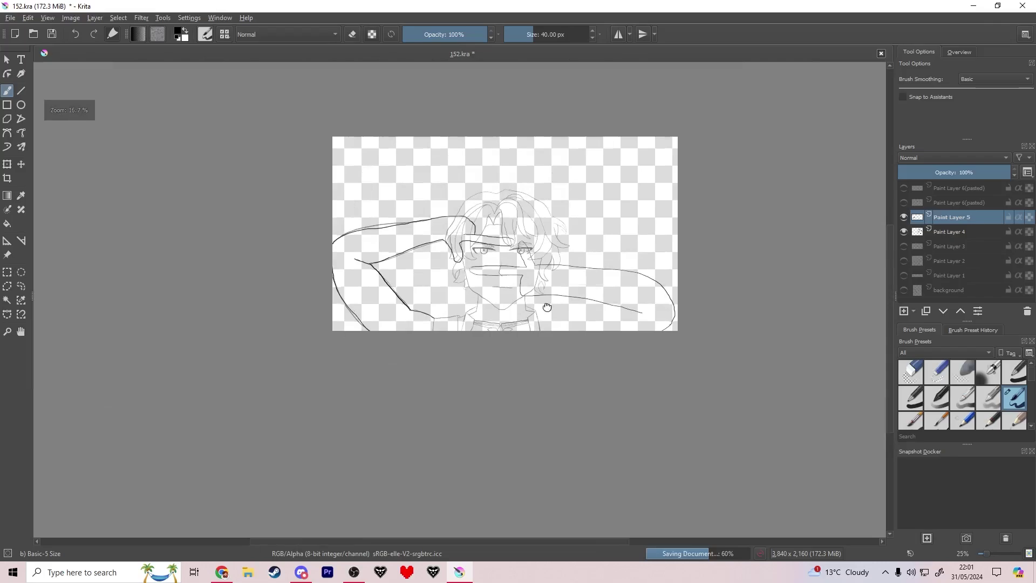
scroll(805, 340, "up", 2)
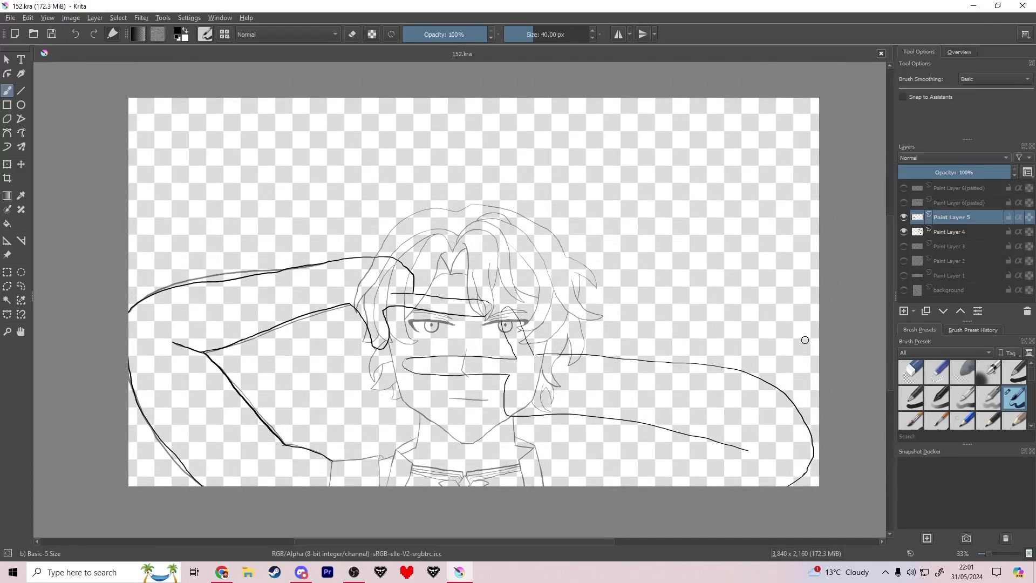